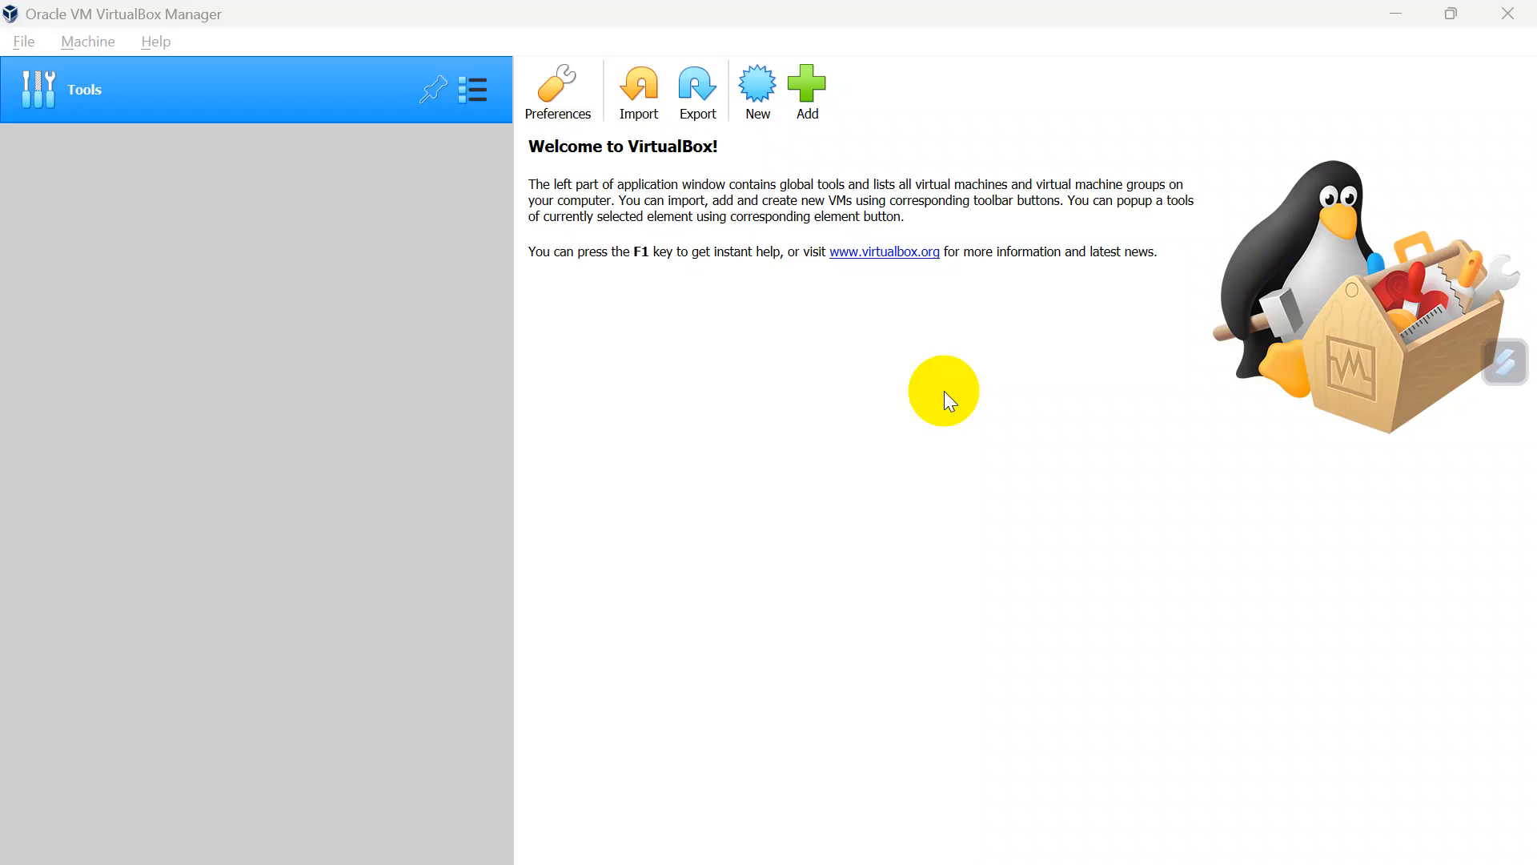
Step: Review the required materials in the content.txt notes, and return to the VirtualBox Manager
{"action": "key", "text": "alt+Tab"}
{"action": "key", "text": "alt+Tab"}
{"action": "key", "text": "alt+Tab"}
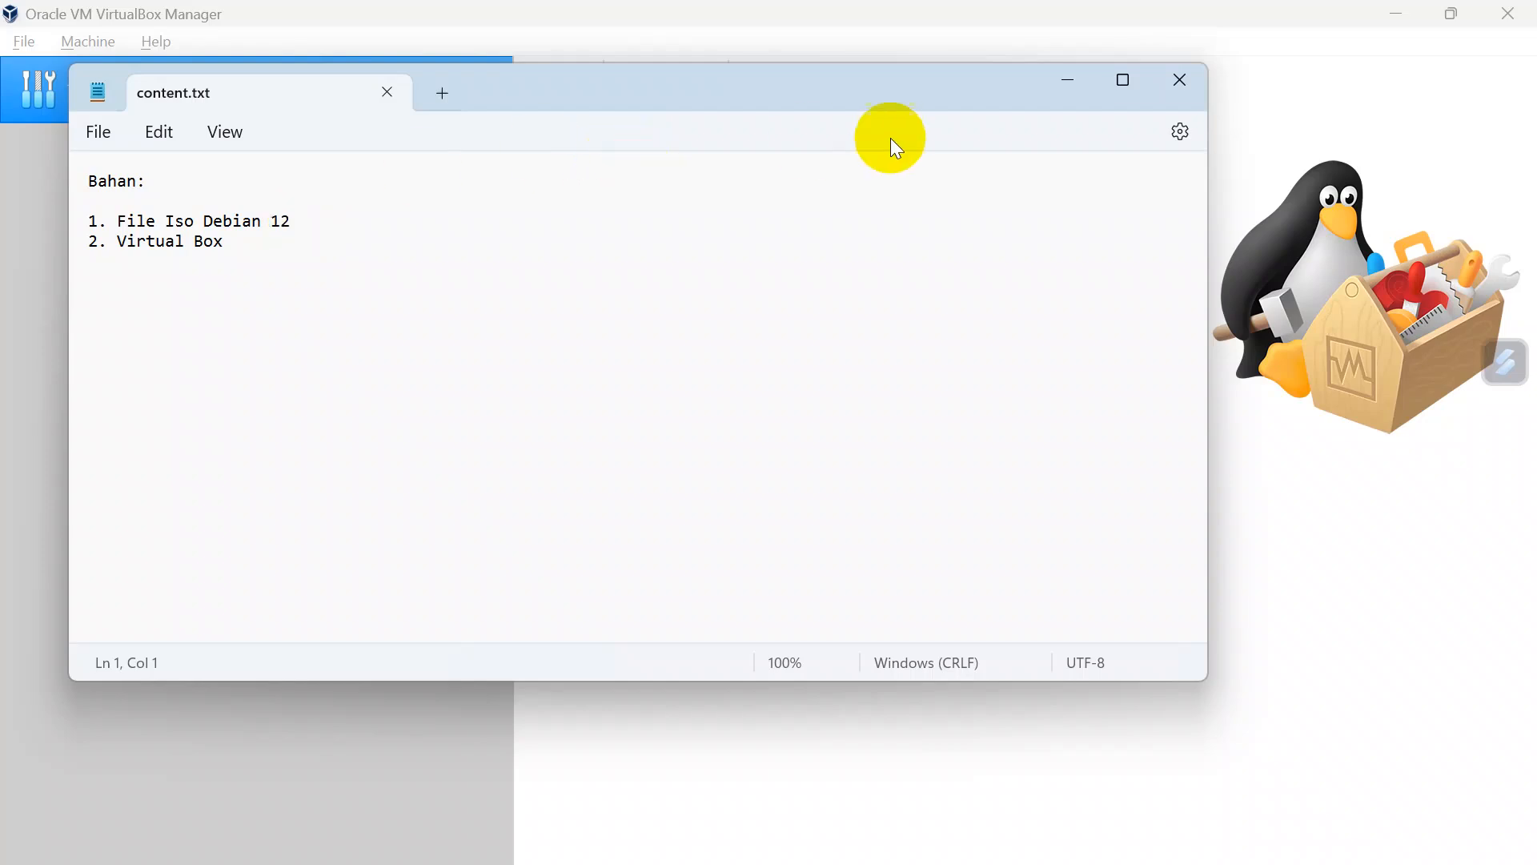
{"action": "left_click", "coordinate": [1059, 81]}
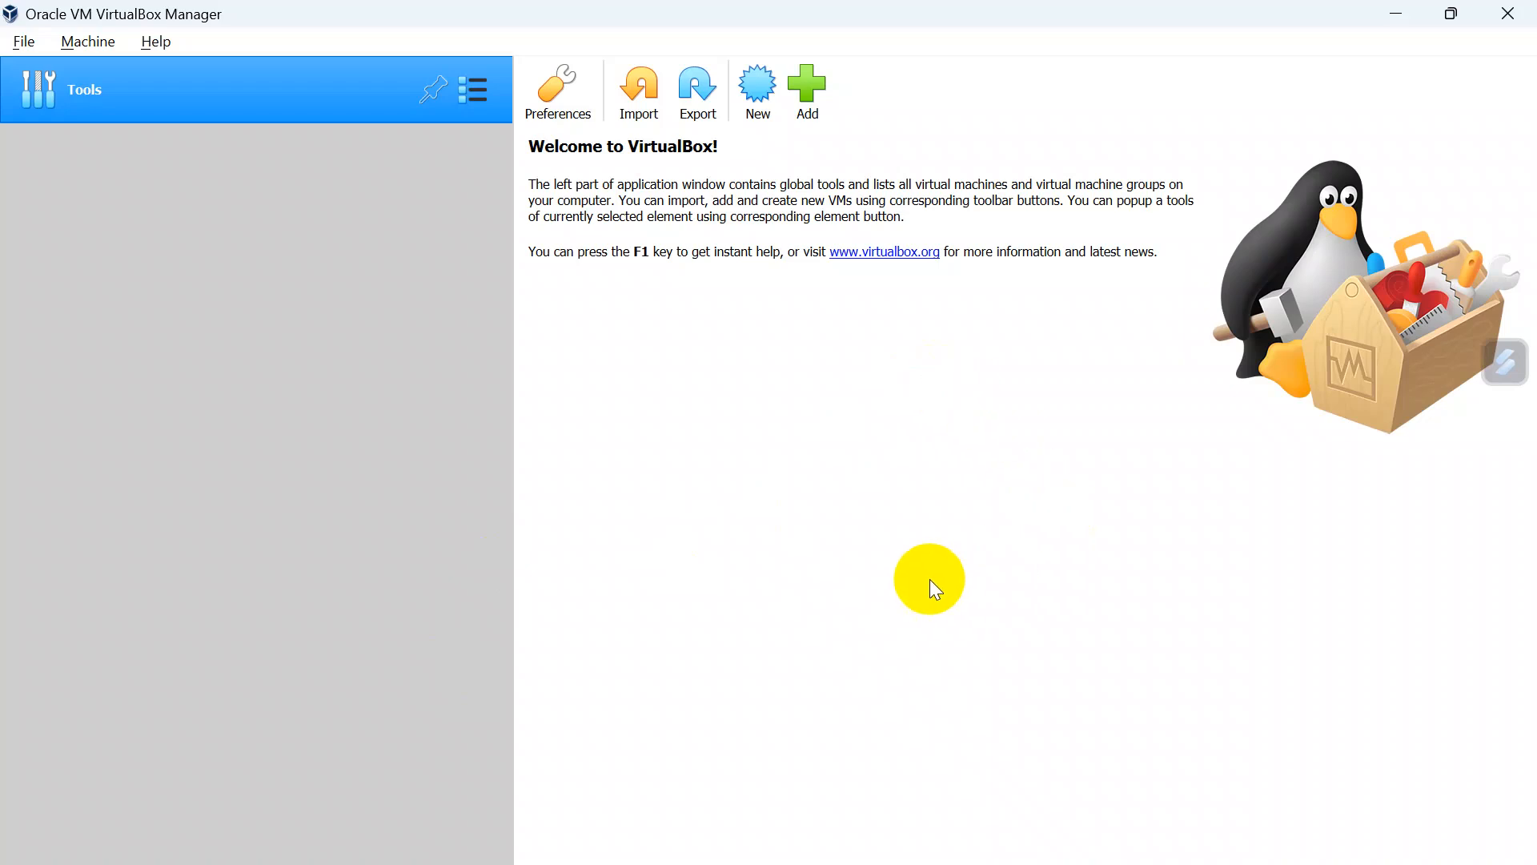
Step: Create a virtual machine named debian with 2048 MB of memory and a new virtual hard disk
{"action": "left_click", "coordinate": [746, 117]}
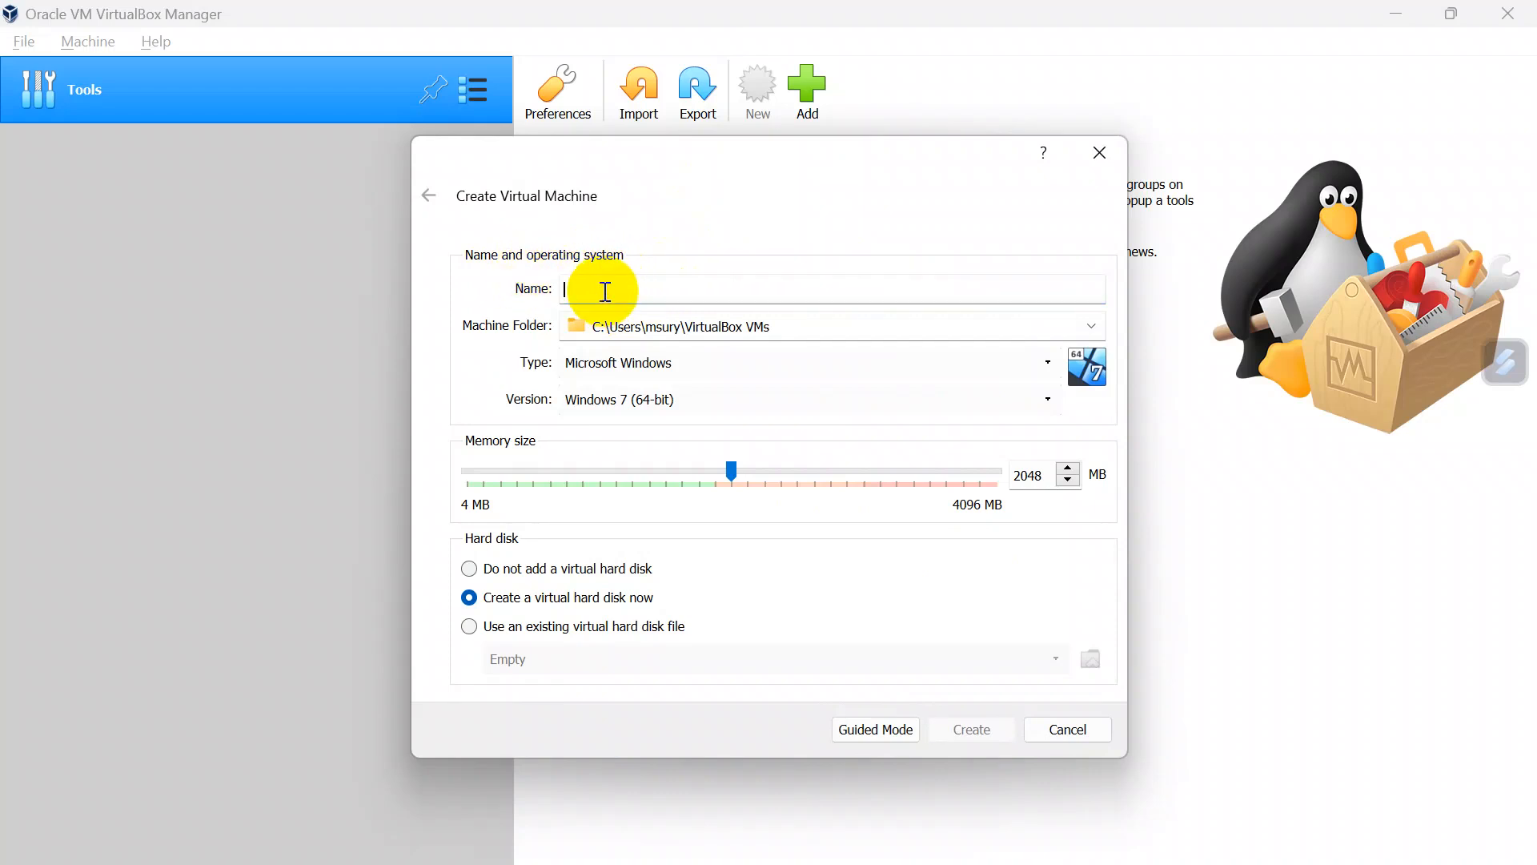
{"action": "type", "text": "debian"}
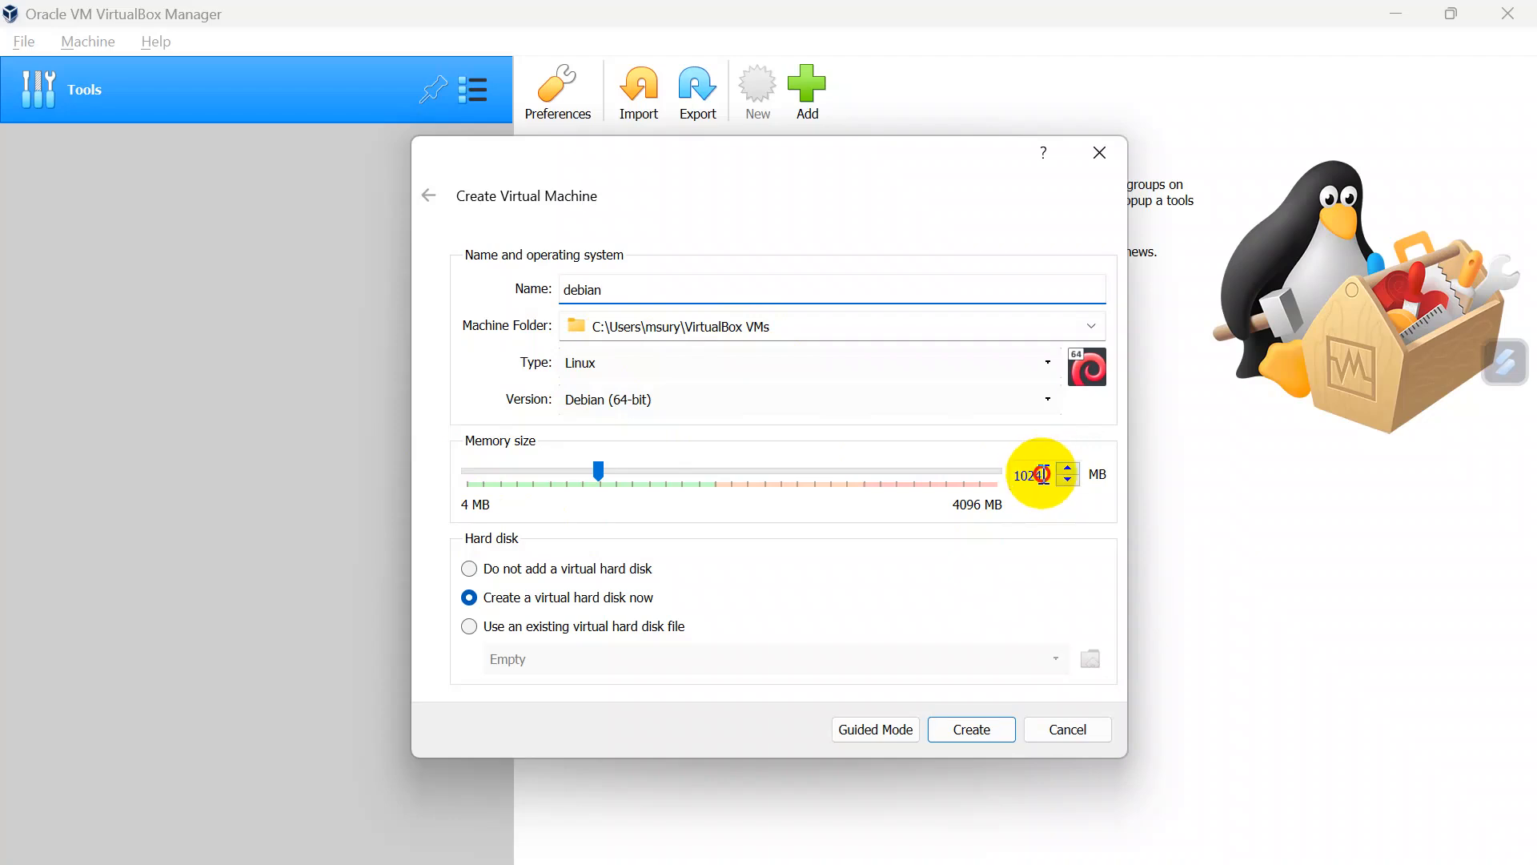
{"action": "left_click_drag", "start_coordinate": [1044, 474], "coordinate": [993, 479]}
{"action": "type", "text": "2048"}
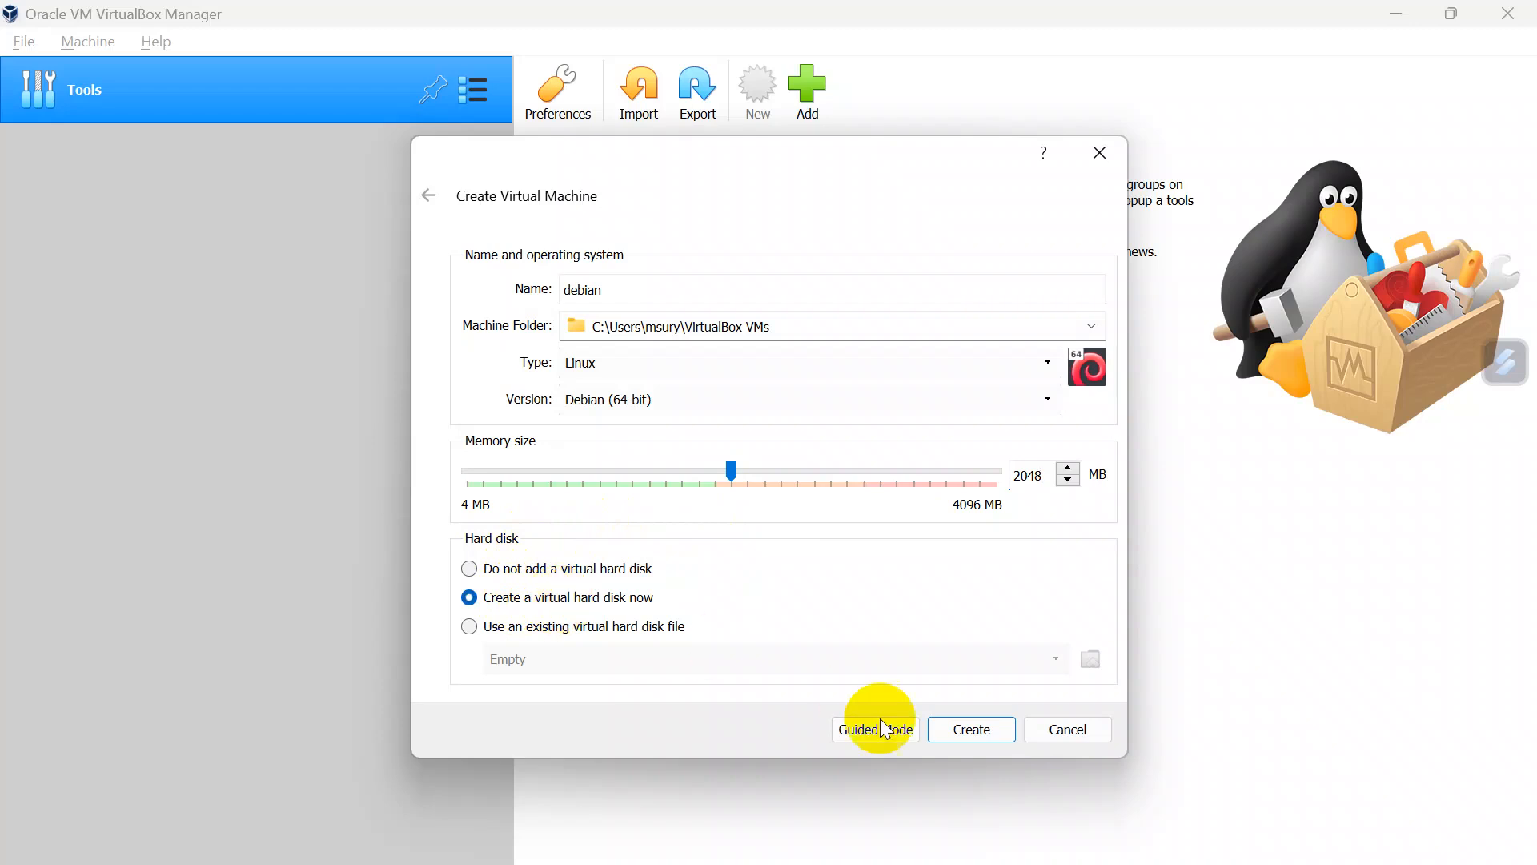
{"action": "left_click", "coordinate": [946, 728]}
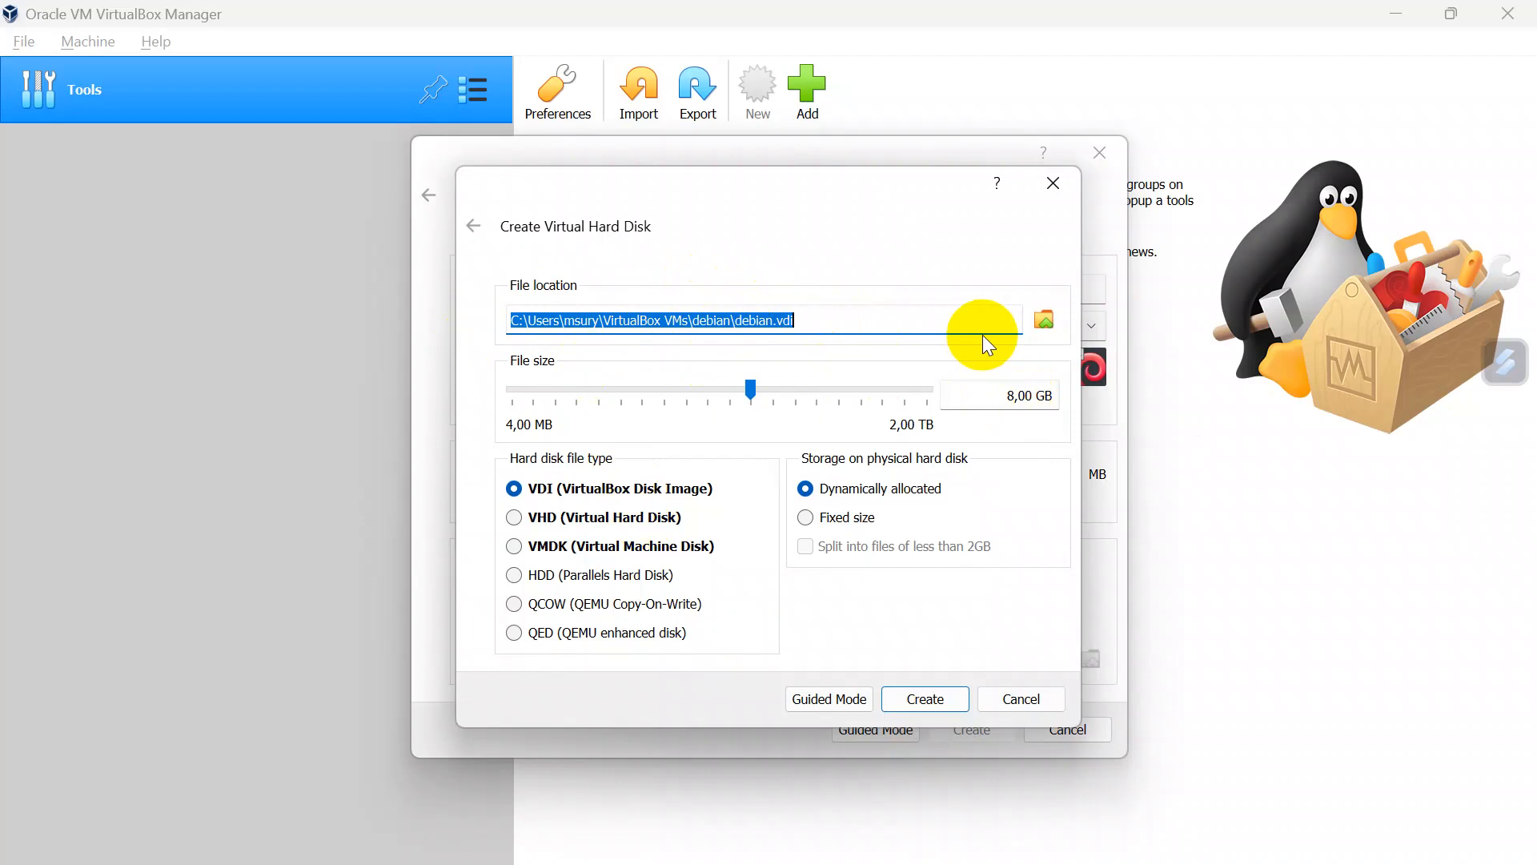
Step: Create the debian virtual hard disk as a dynamically allocated VDI of 10 GB
{"action": "left_click", "coordinate": [1015, 395]}
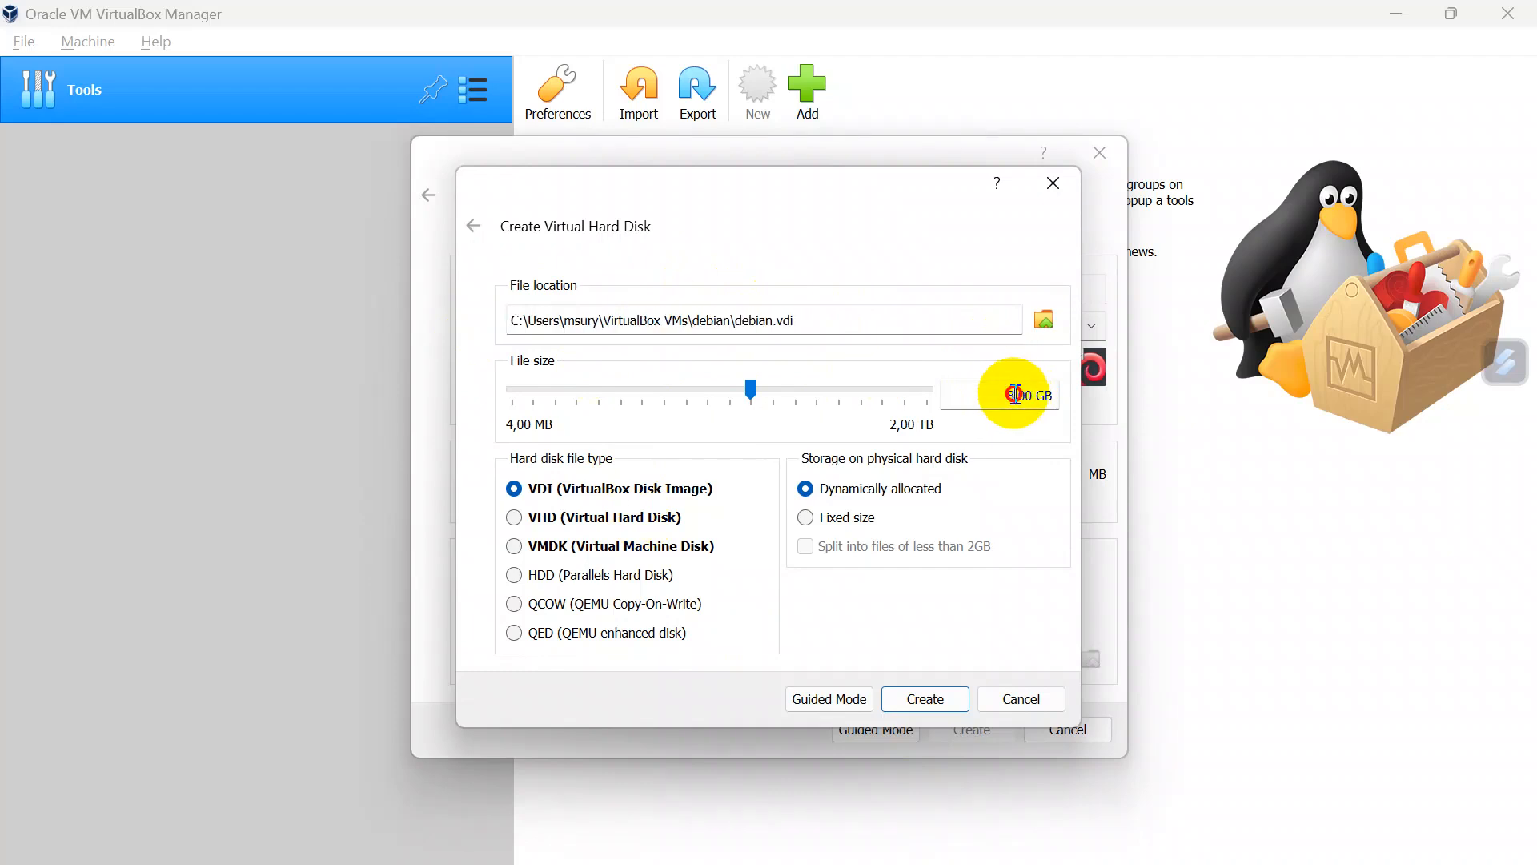
{"action": "type", "text": "10"}
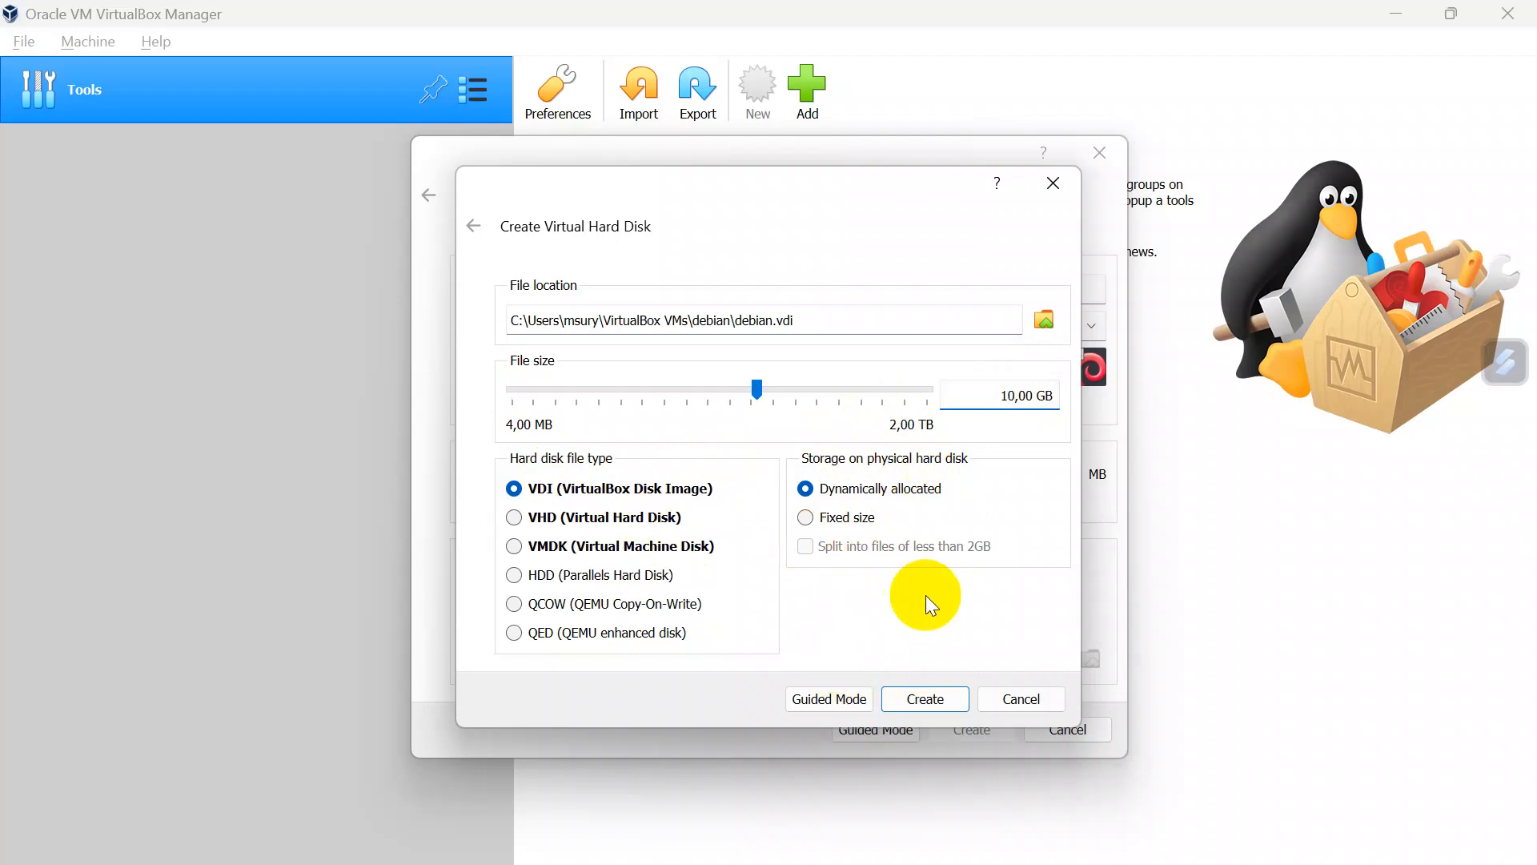
{"action": "left_click", "coordinate": [919, 701]}
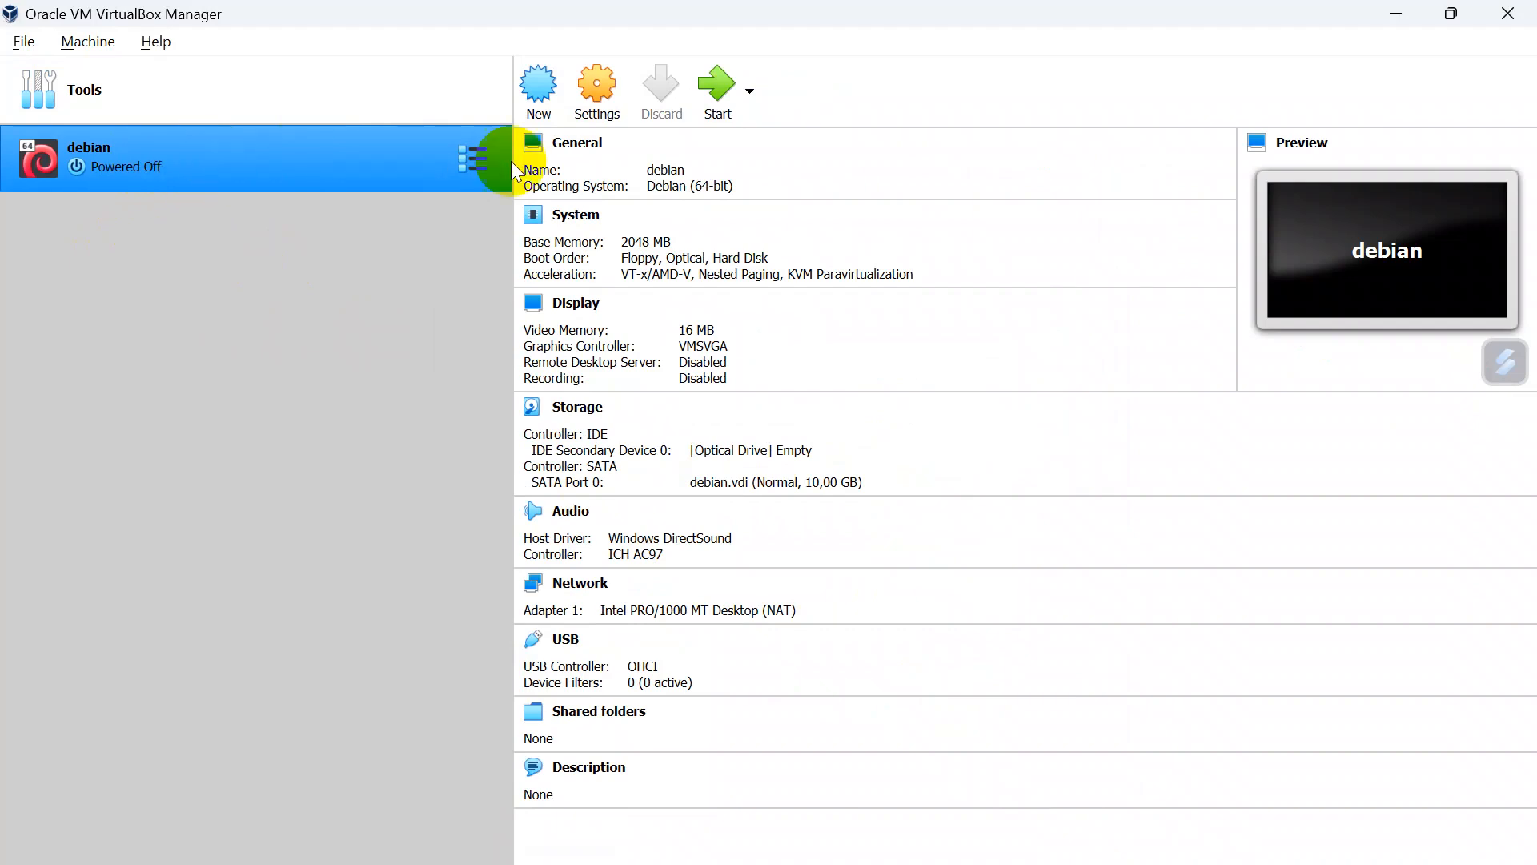
Step: Attach debian-12.1.0-amd64-DVD-1.iso to the debian machine's empty IDE optical drive and save the settings
{"action": "left_click", "coordinate": [591, 74]}
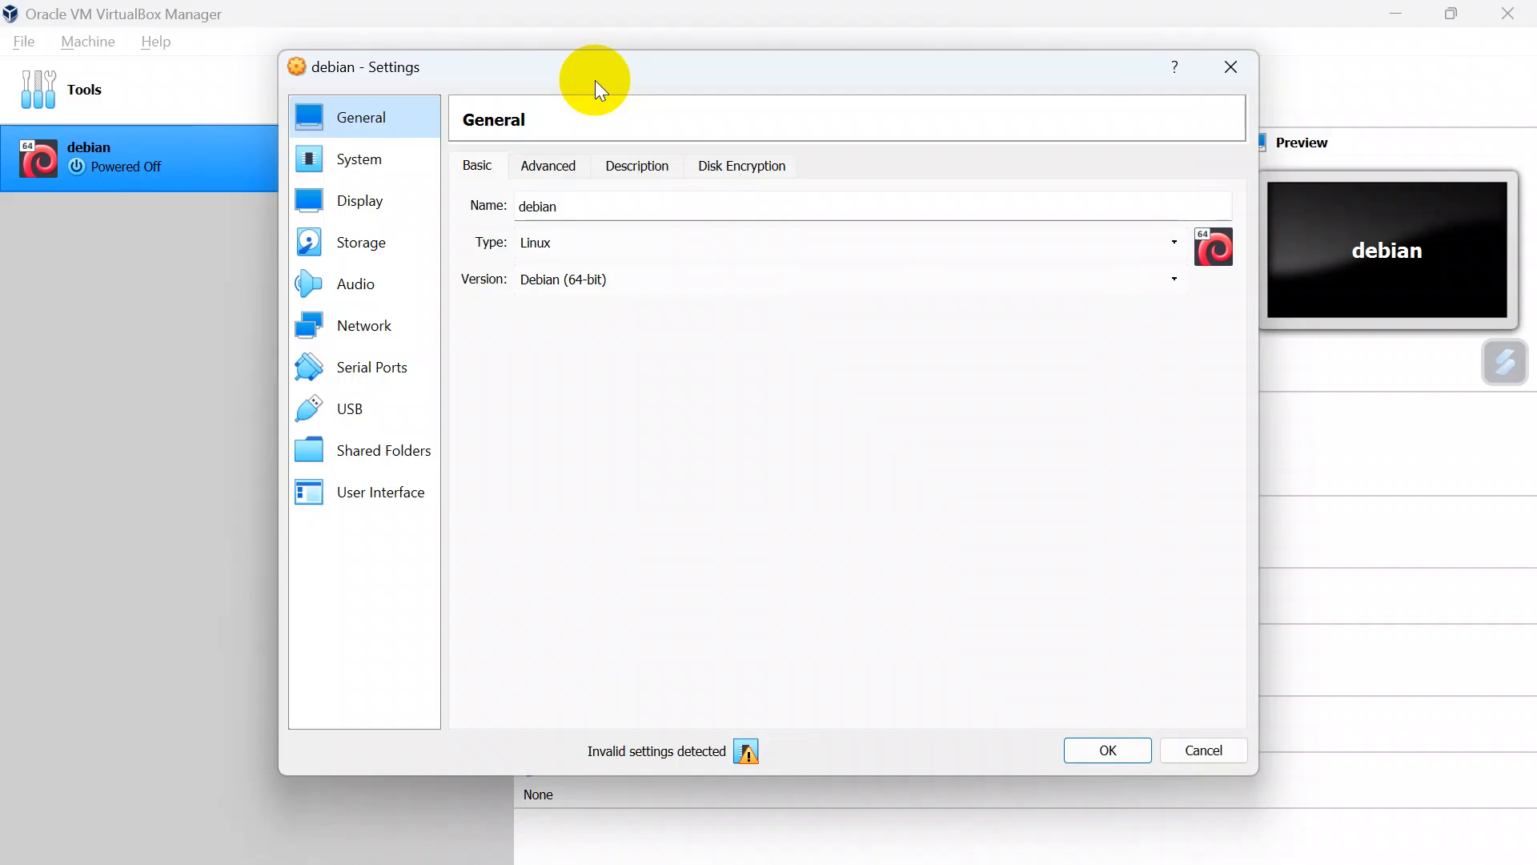
{"action": "left_click", "coordinate": [396, 249]}
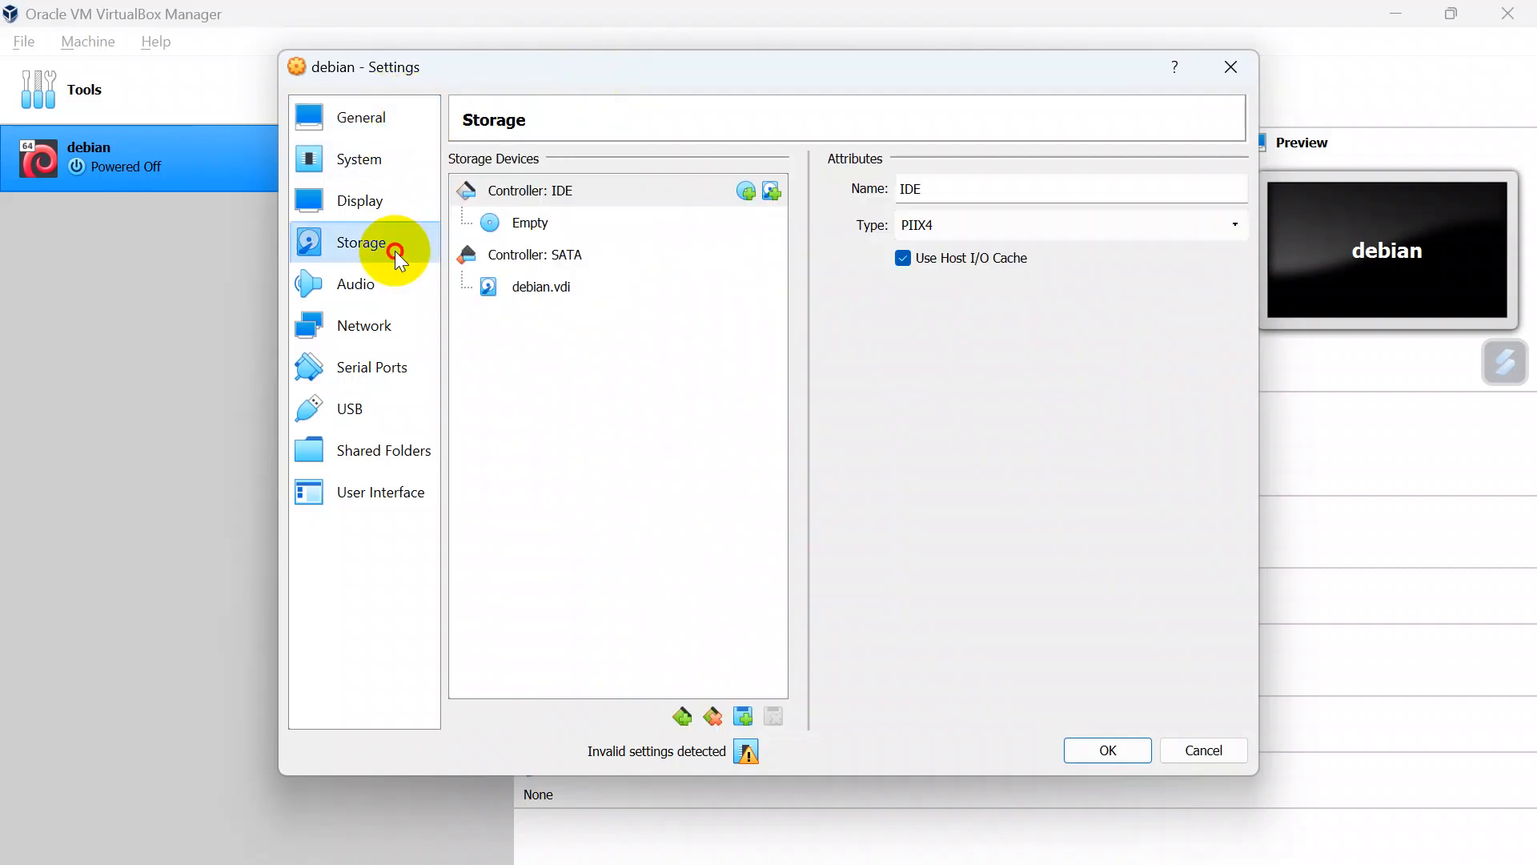
{"action": "left_click", "coordinate": [511, 228]}
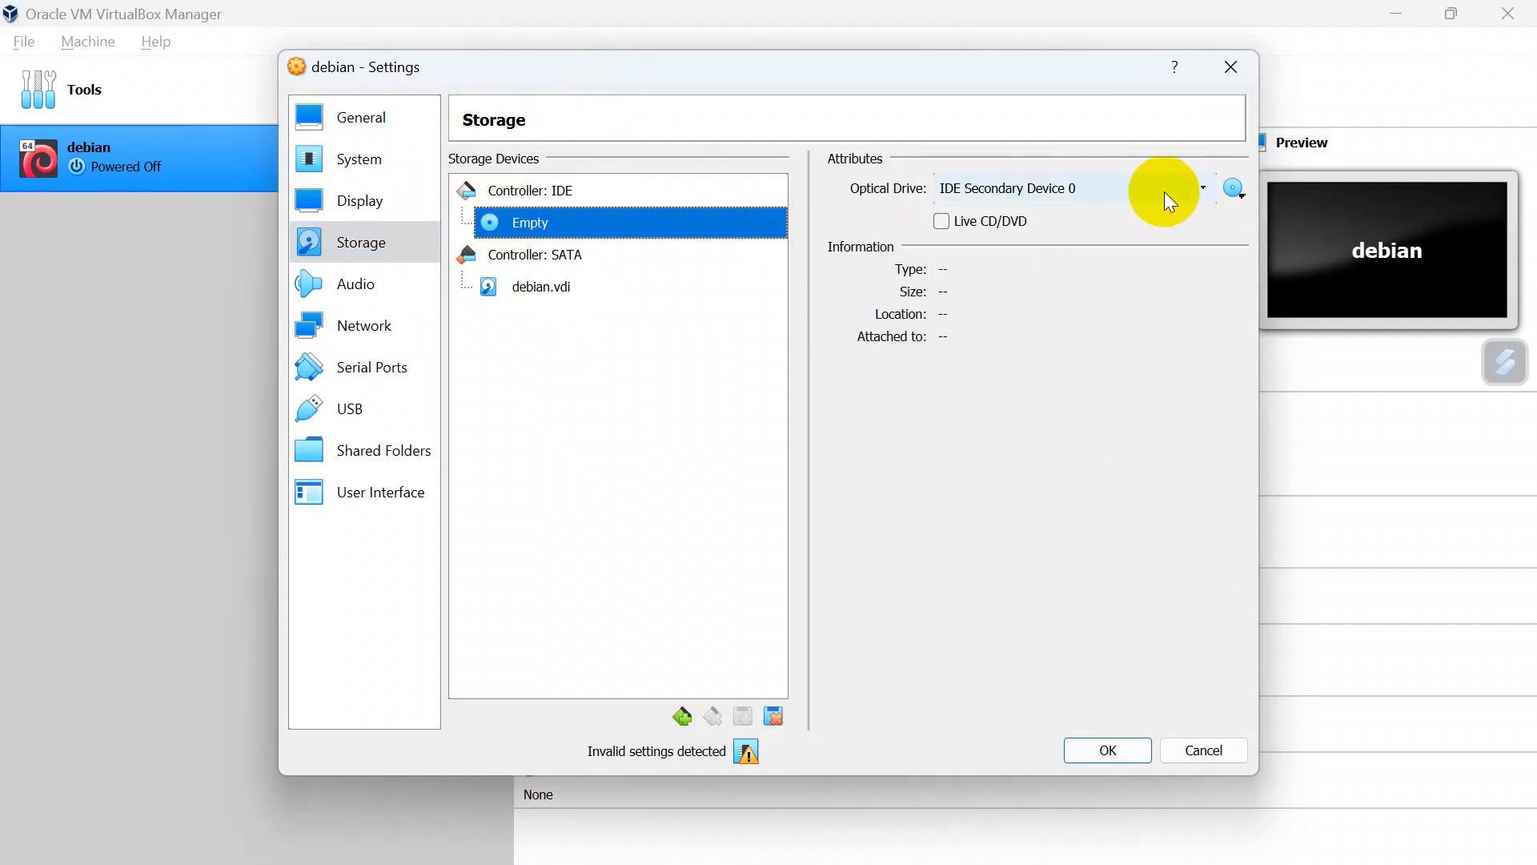
{"action": "left_click", "coordinate": [1237, 194]}
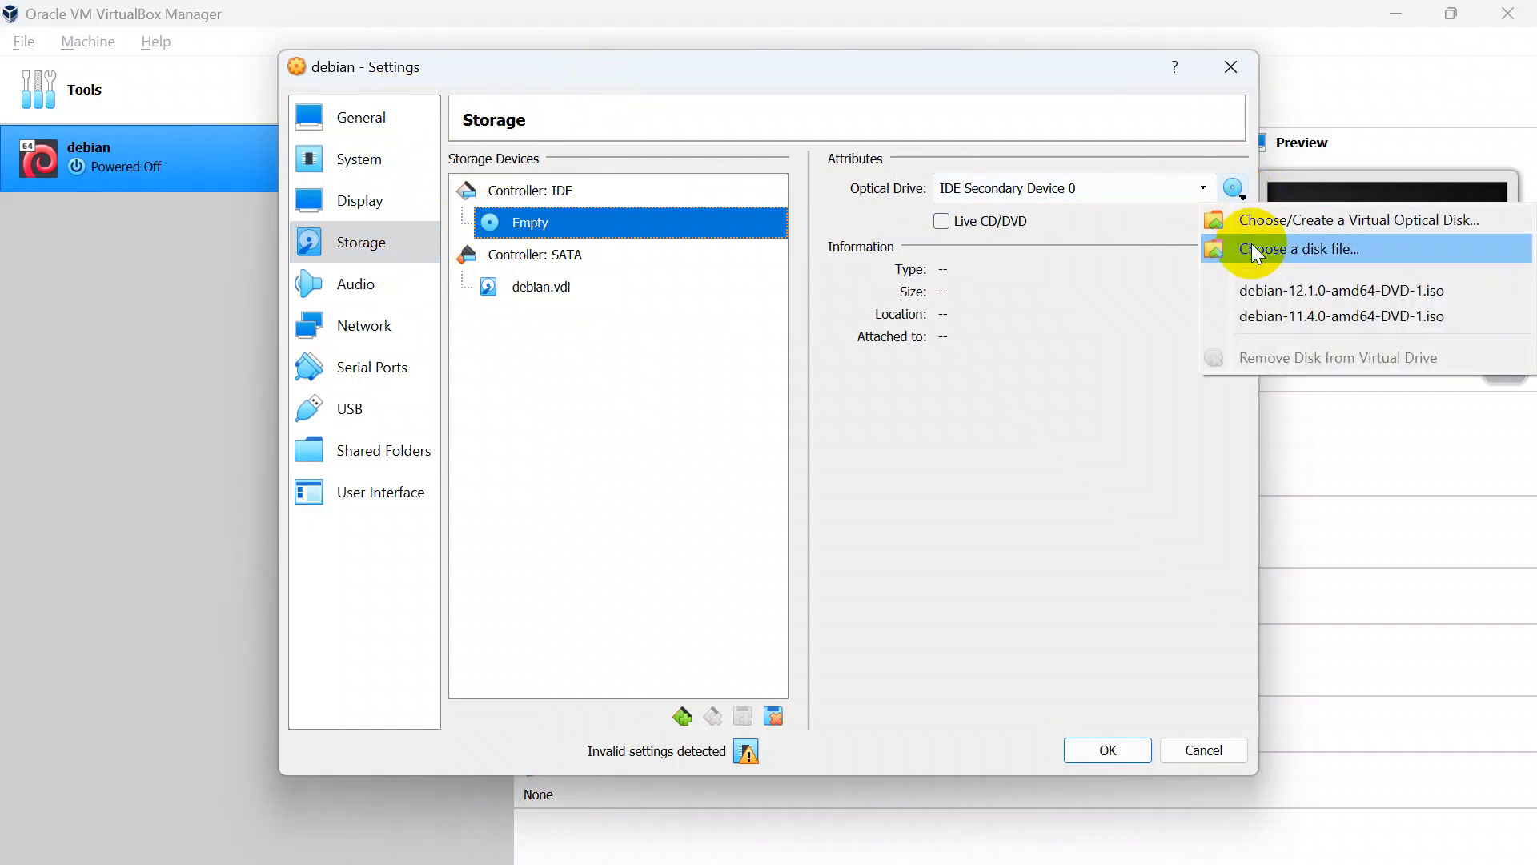
{"action": "left_click", "coordinate": [1253, 248]}
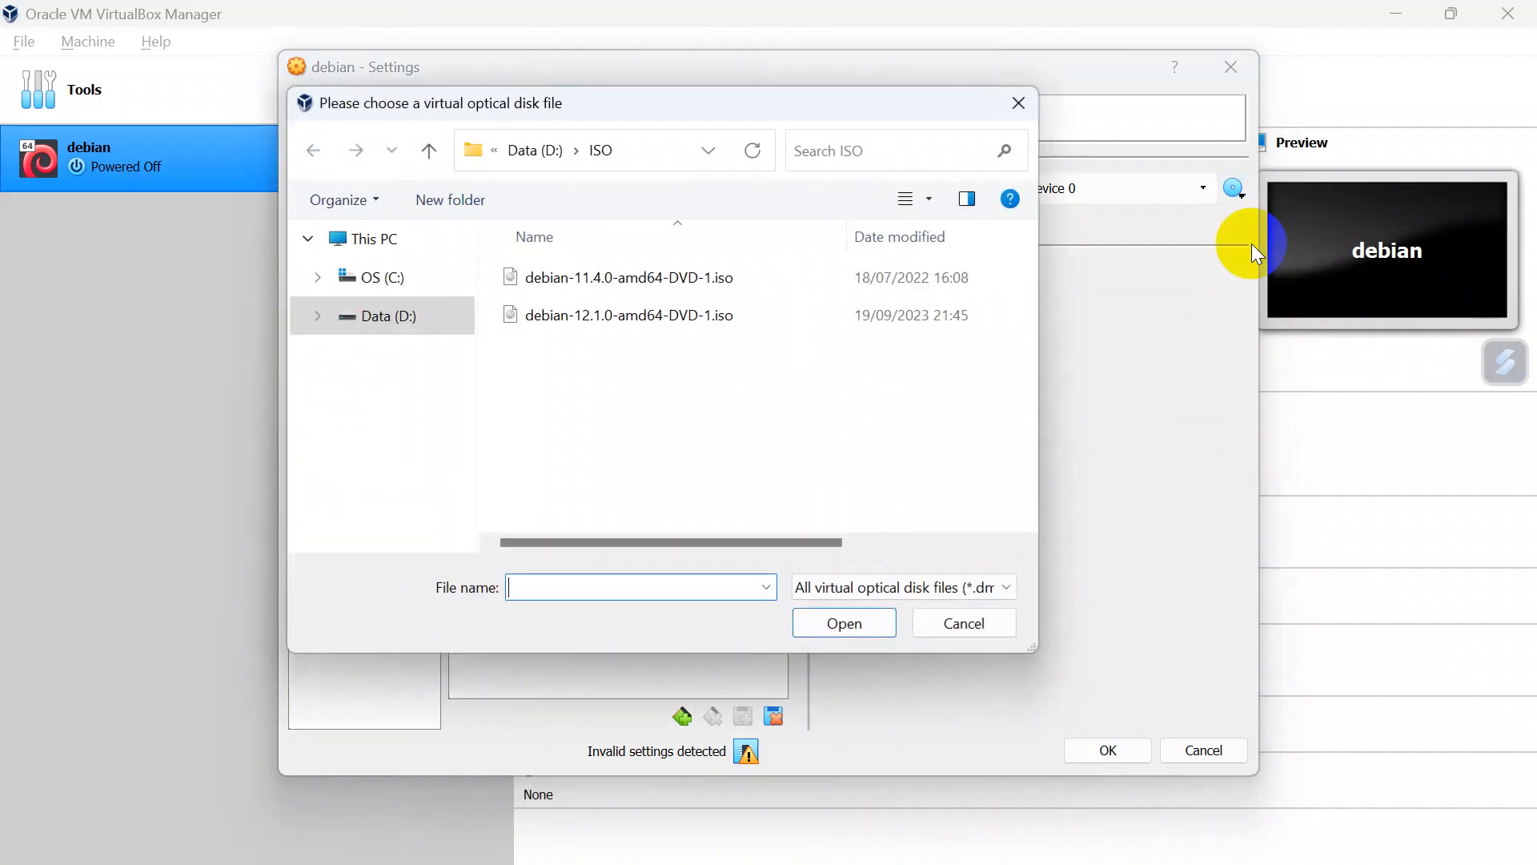
{"action": "left_click", "coordinate": [684, 329]}
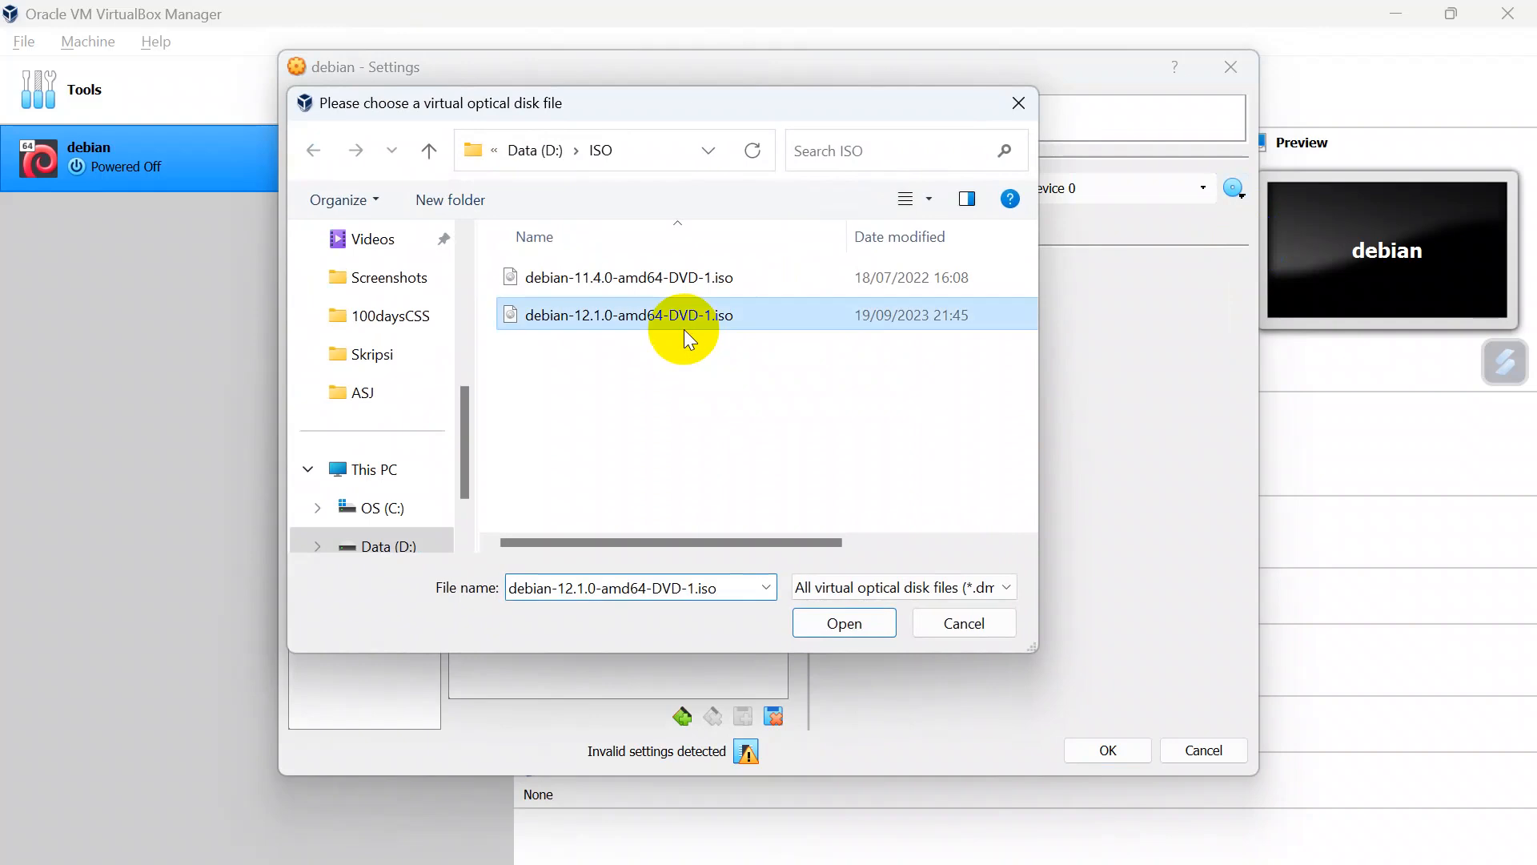
{"action": "left_click", "coordinate": [828, 629]}
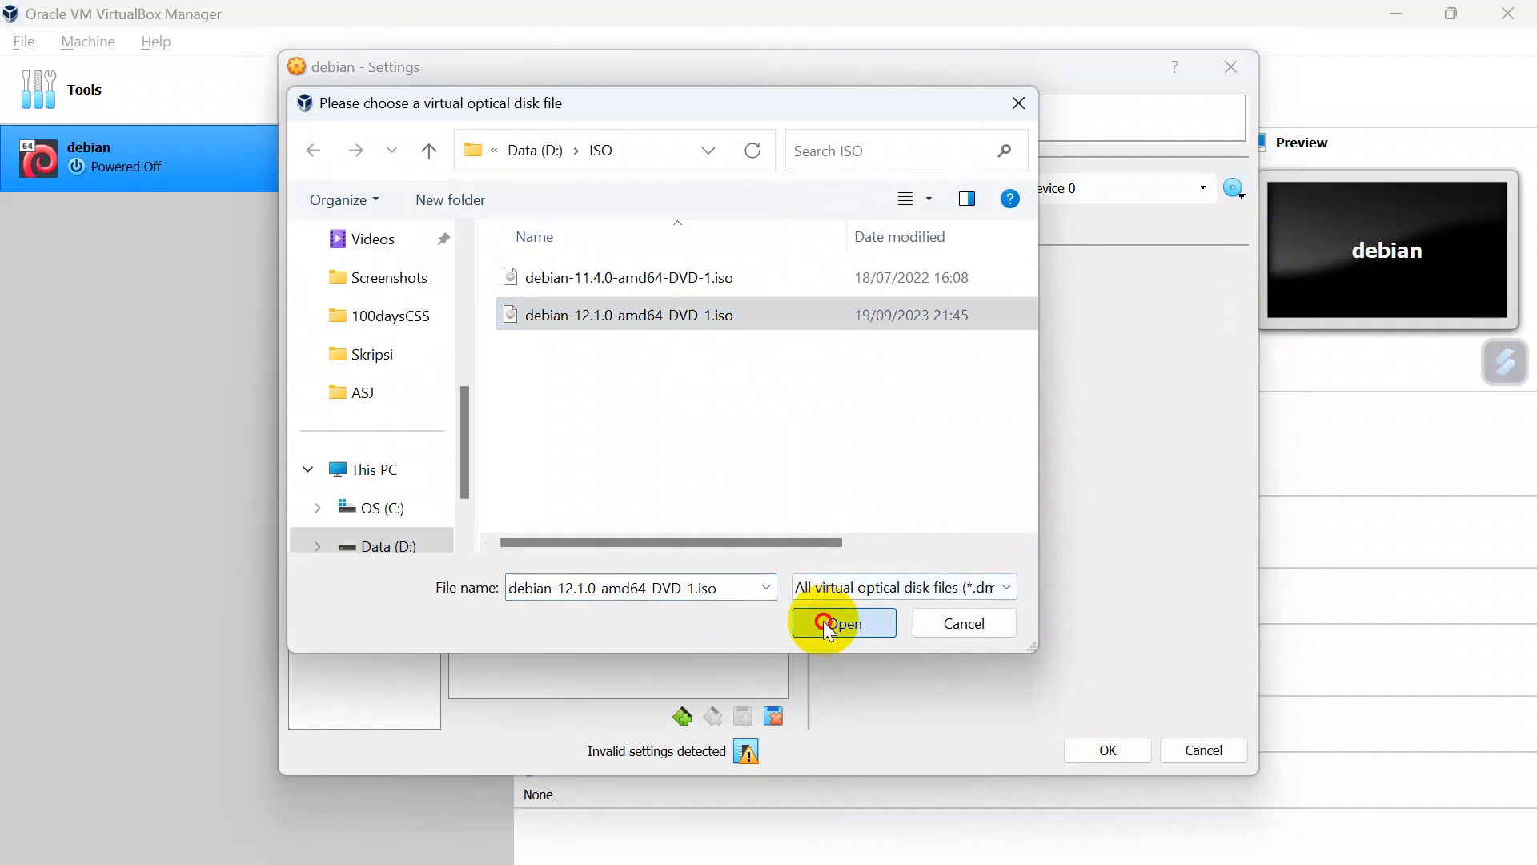
{"action": "left_click", "coordinate": [1117, 745]}
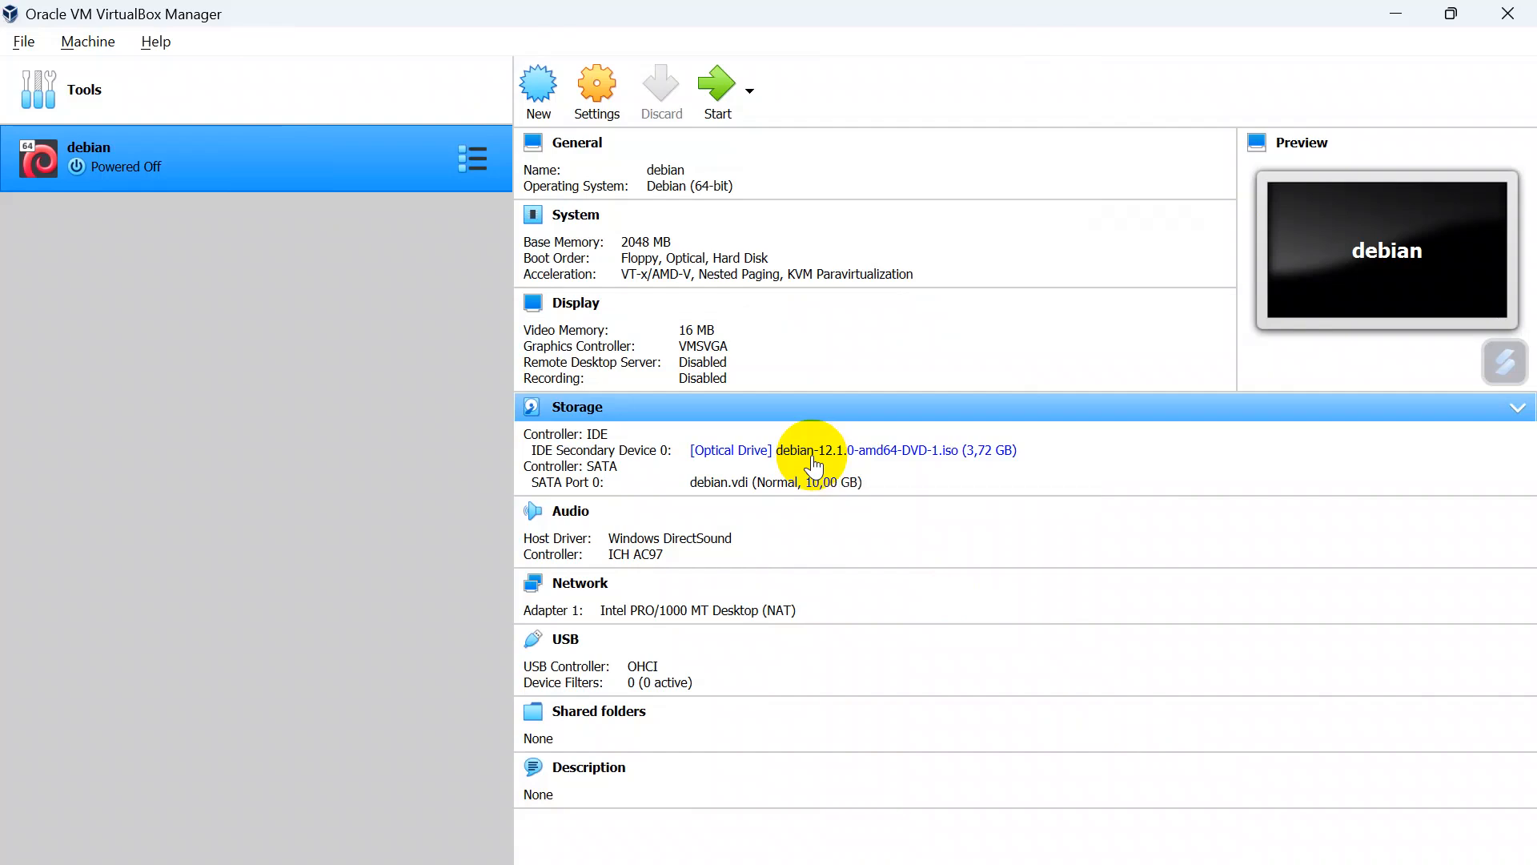
Step: Start the debian virtual machine and switch its display to scaled mode
{"action": "left_click", "coordinate": [716, 87]}
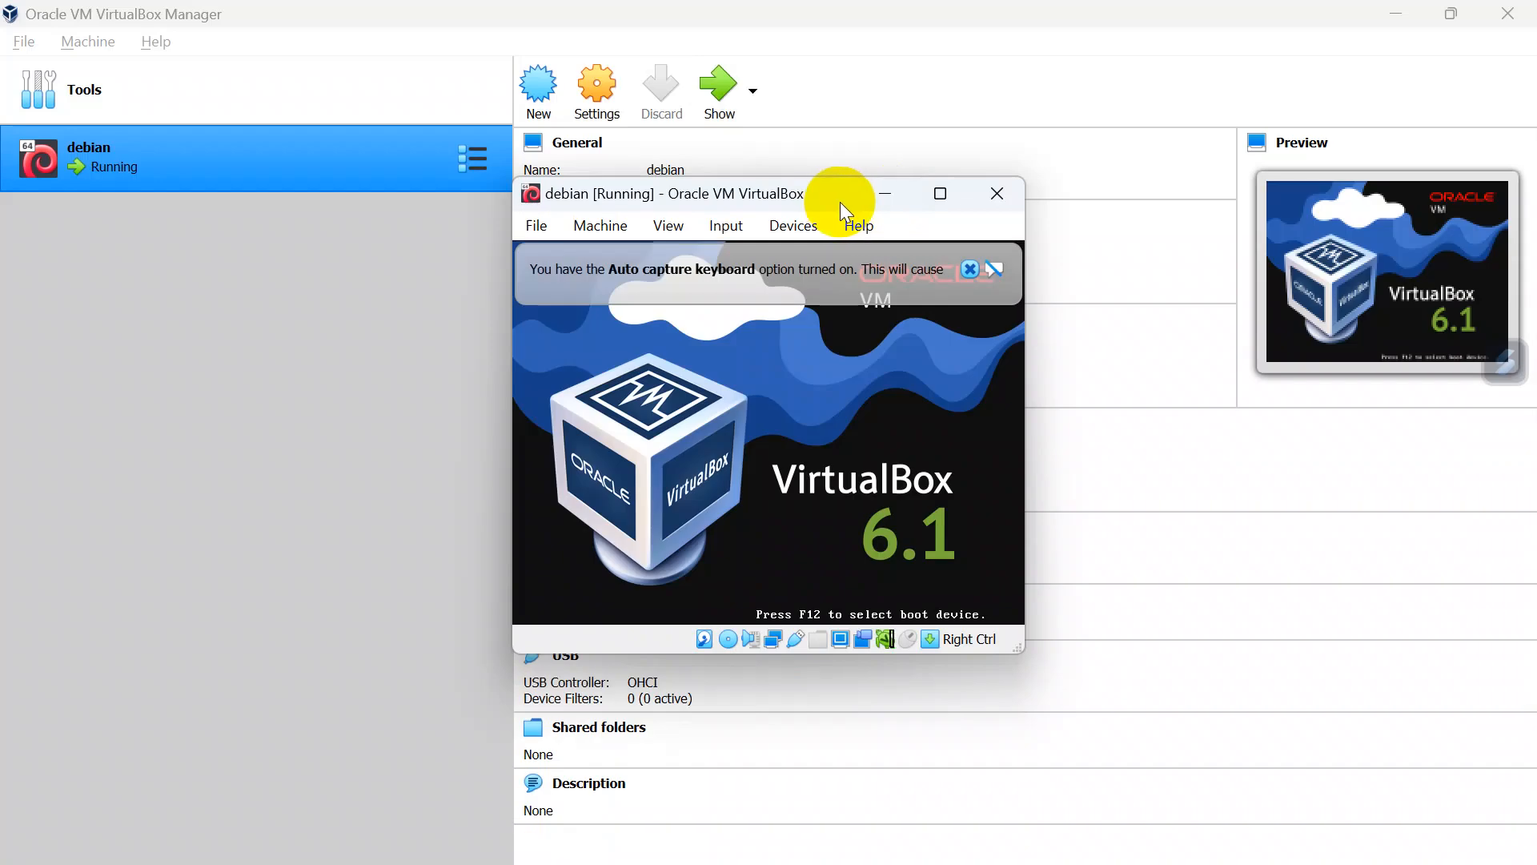
{"action": "left_click", "coordinate": [970, 270]}
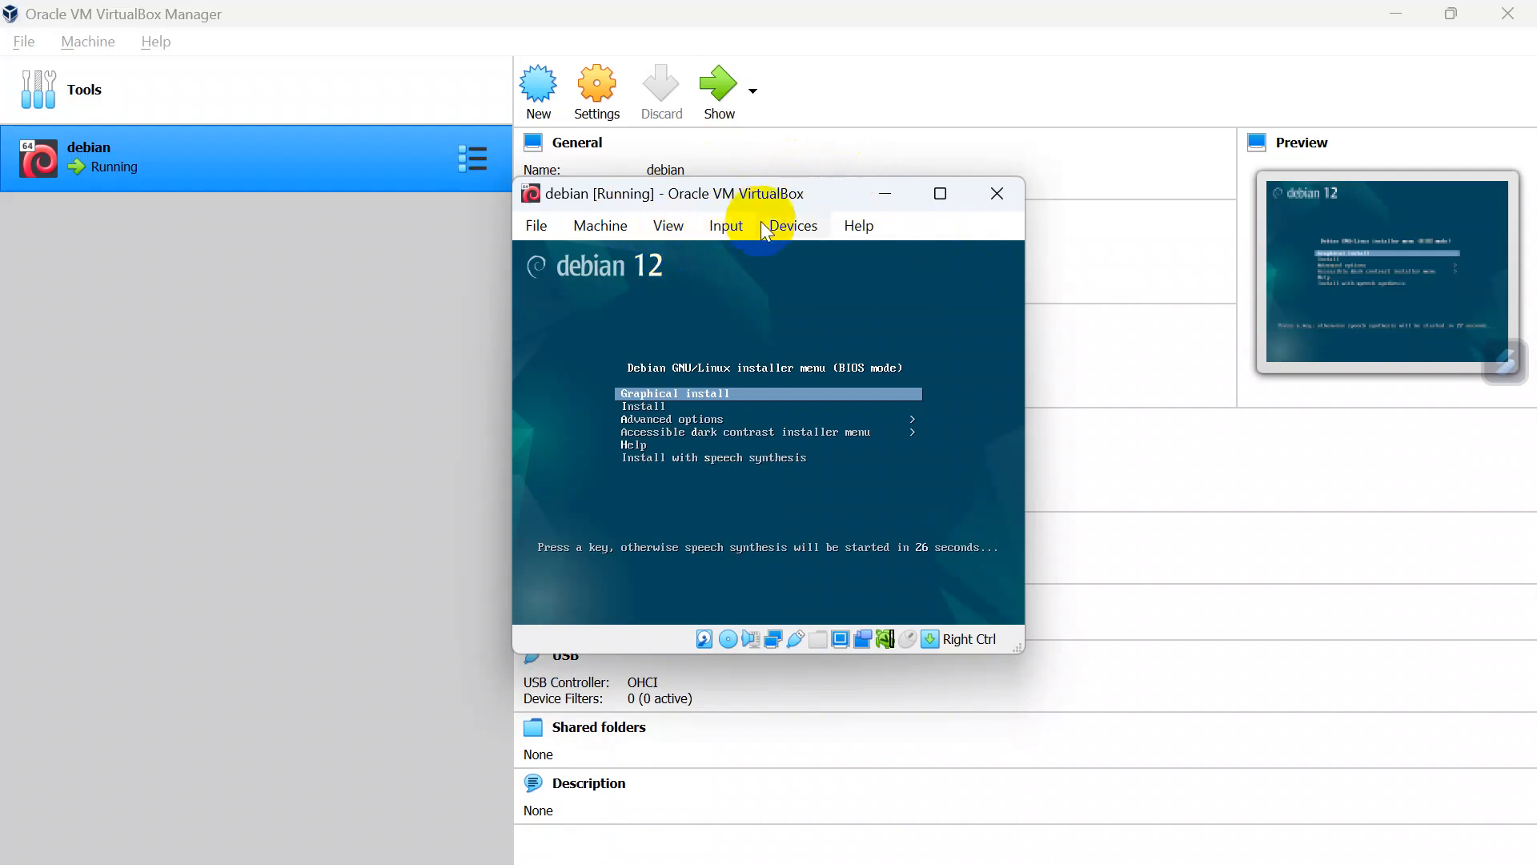
{"action": "left_click", "coordinate": [668, 227]}
{"action": "left_click", "coordinate": [687, 312]}
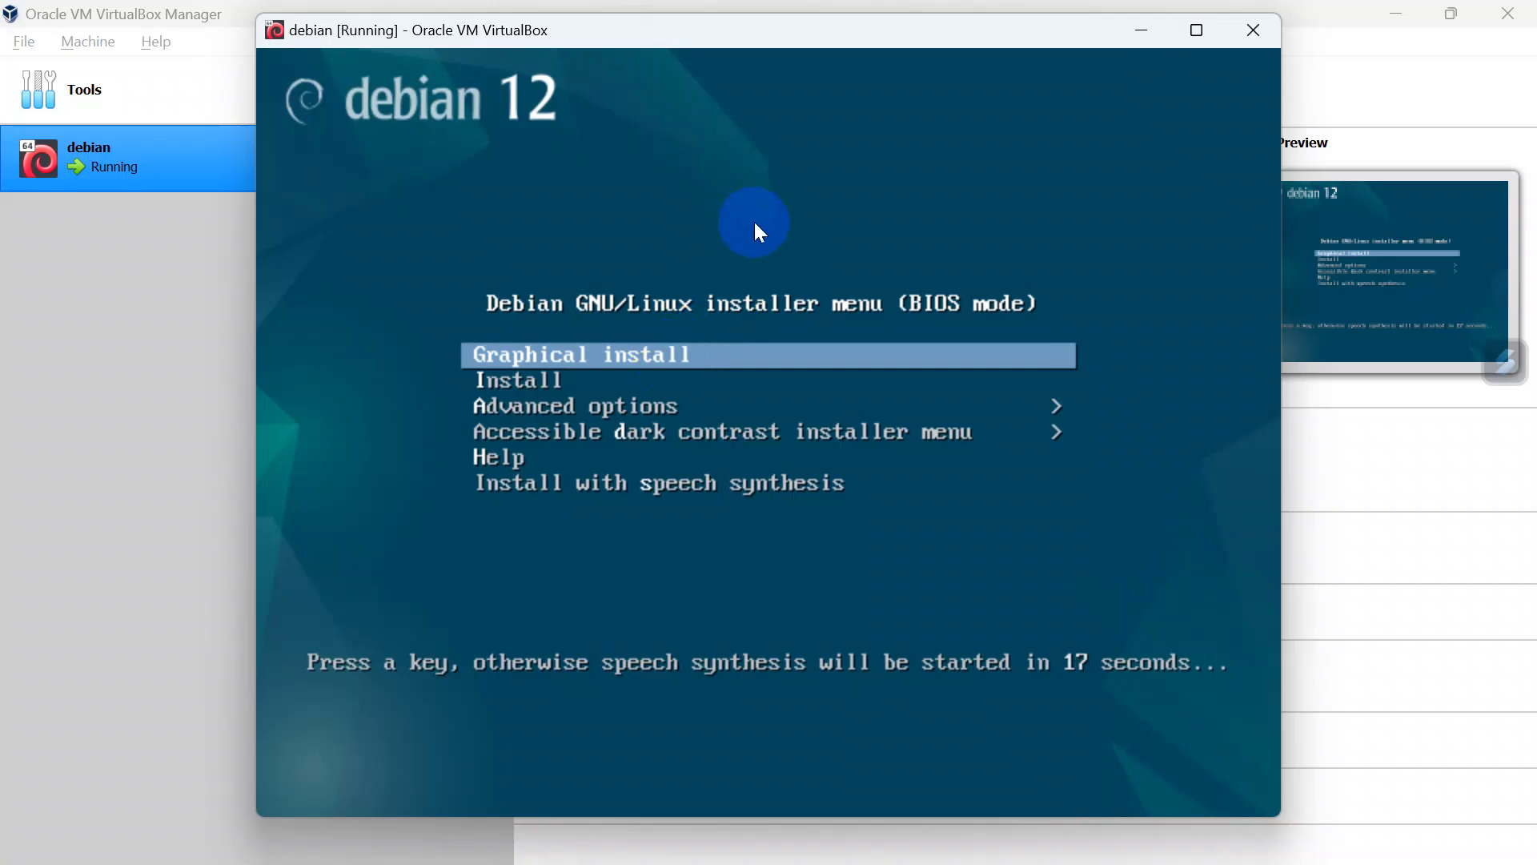
Step: Launch the graphical install with Indonesian as language, Indonesia as location and Inggris Amerika as keyboard layout
{"action": "key", "text": "Return"}
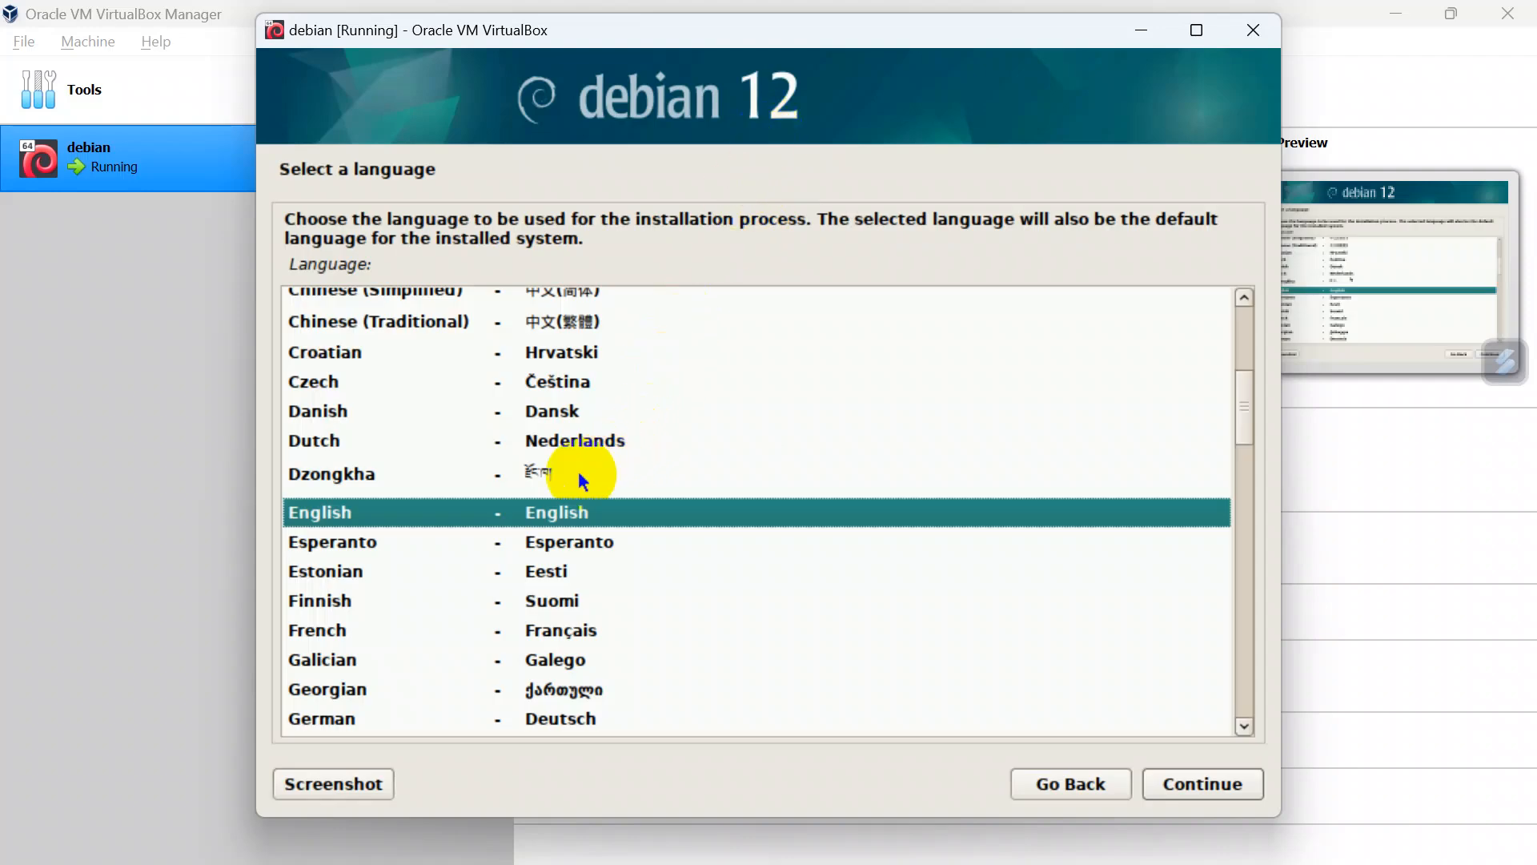
{"action": "scroll", "coordinate": [562, 592], "scroll_direction": "down", "scroll_amount": 5}
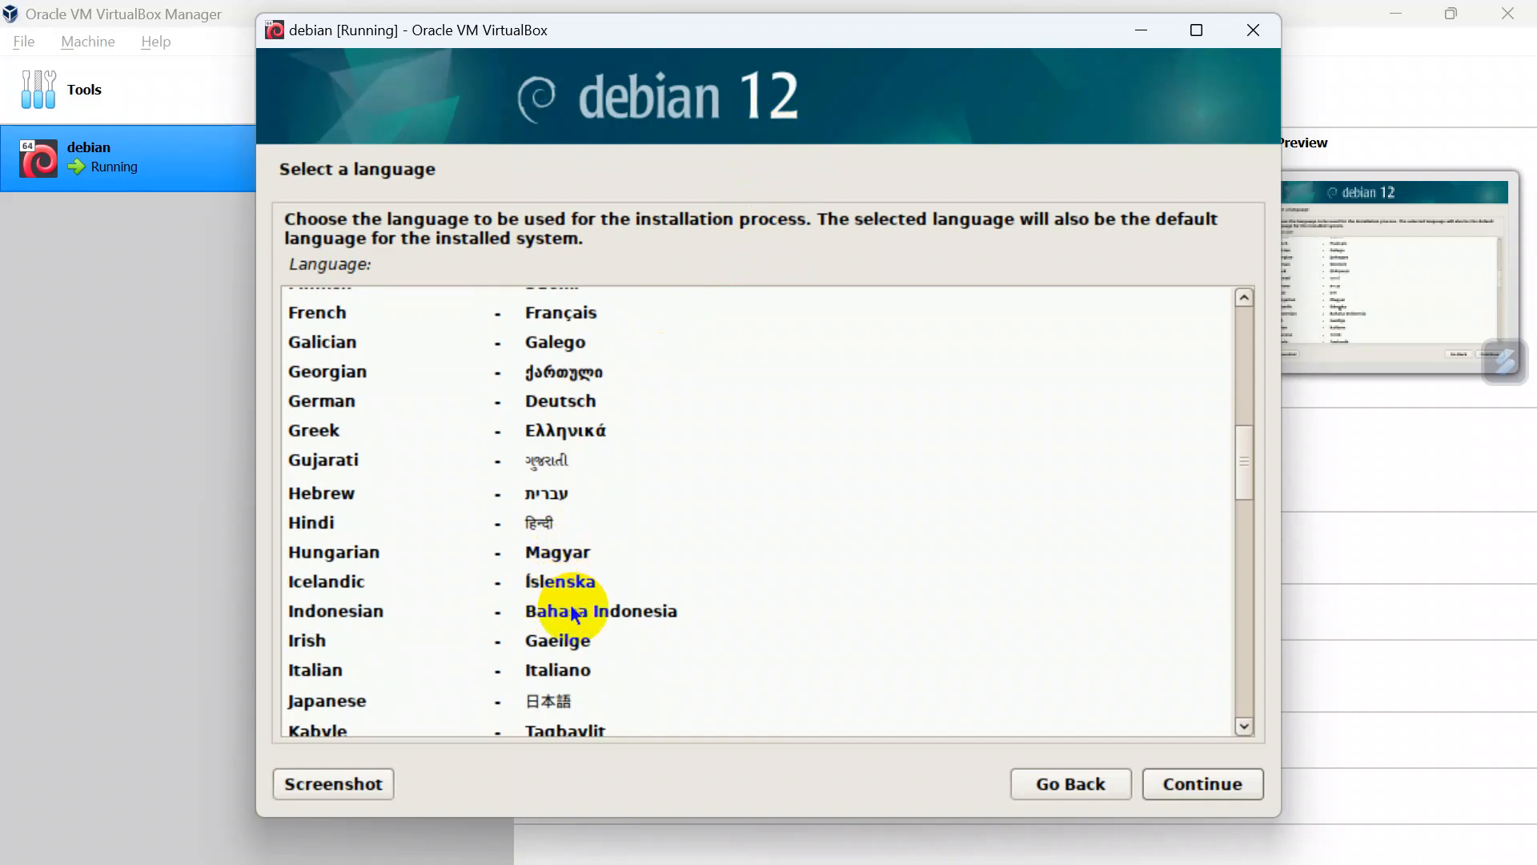
{"action": "left_click", "coordinate": [575, 613]}
{"action": "left_click", "coordinate": [1161, 785]}
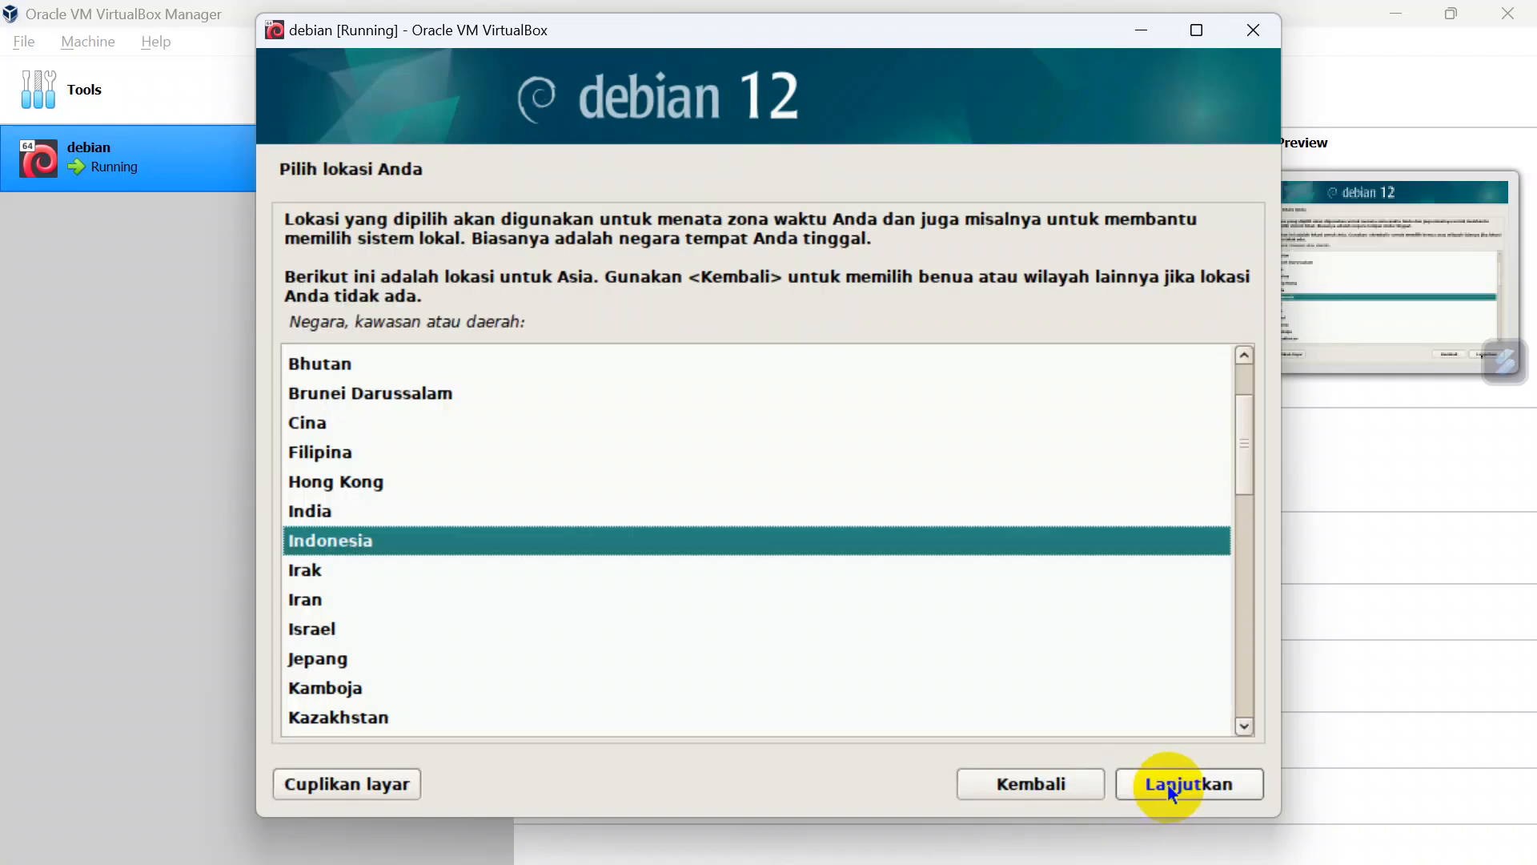
{"action": "left_click", "coordinate": [1168, 783]}
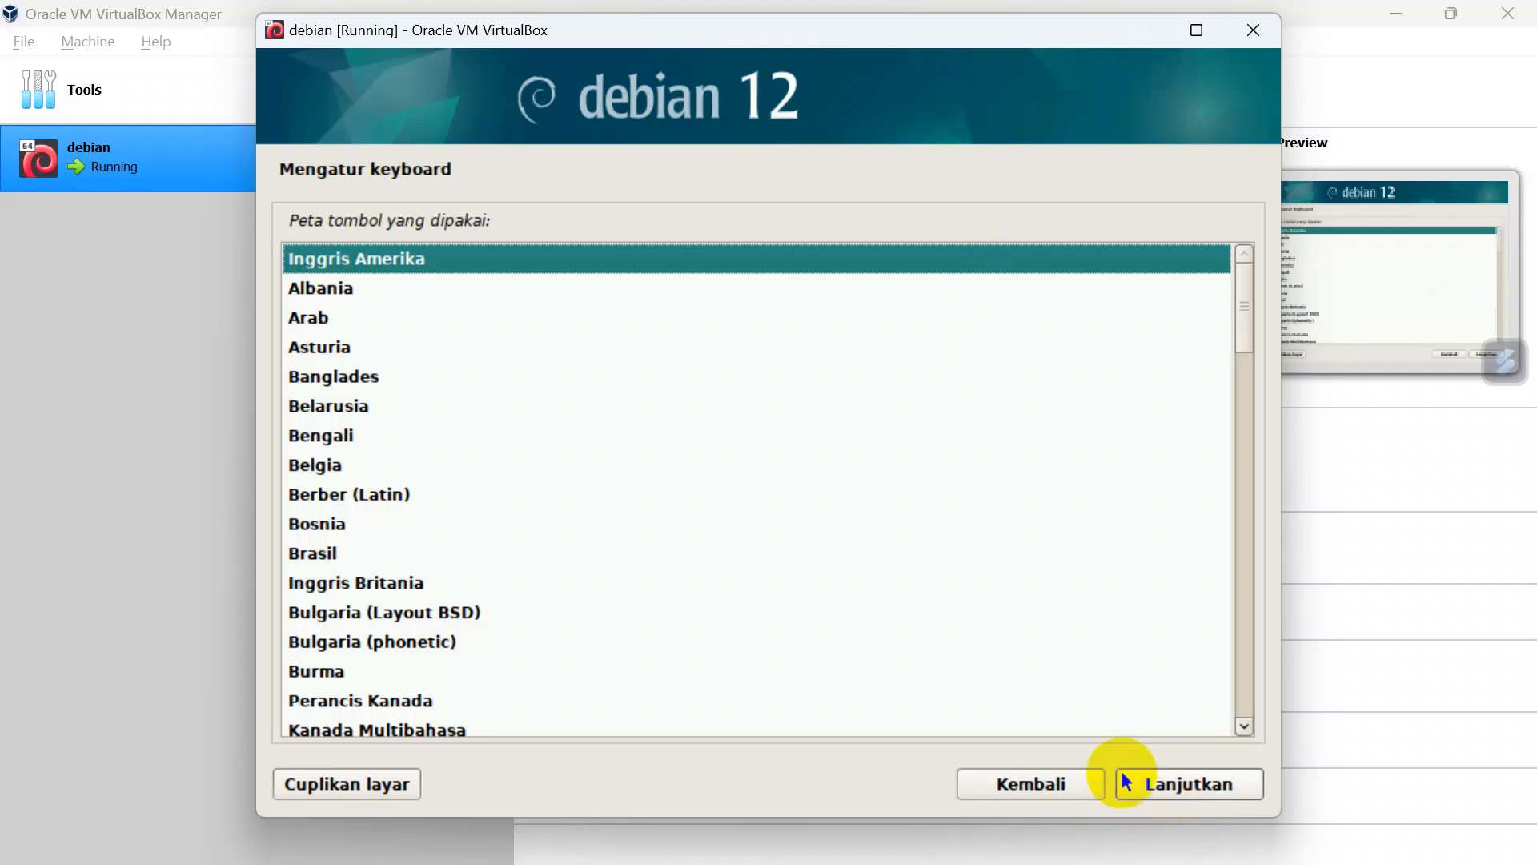
{"action": "left_click", "coordinate": [1166, 796]}
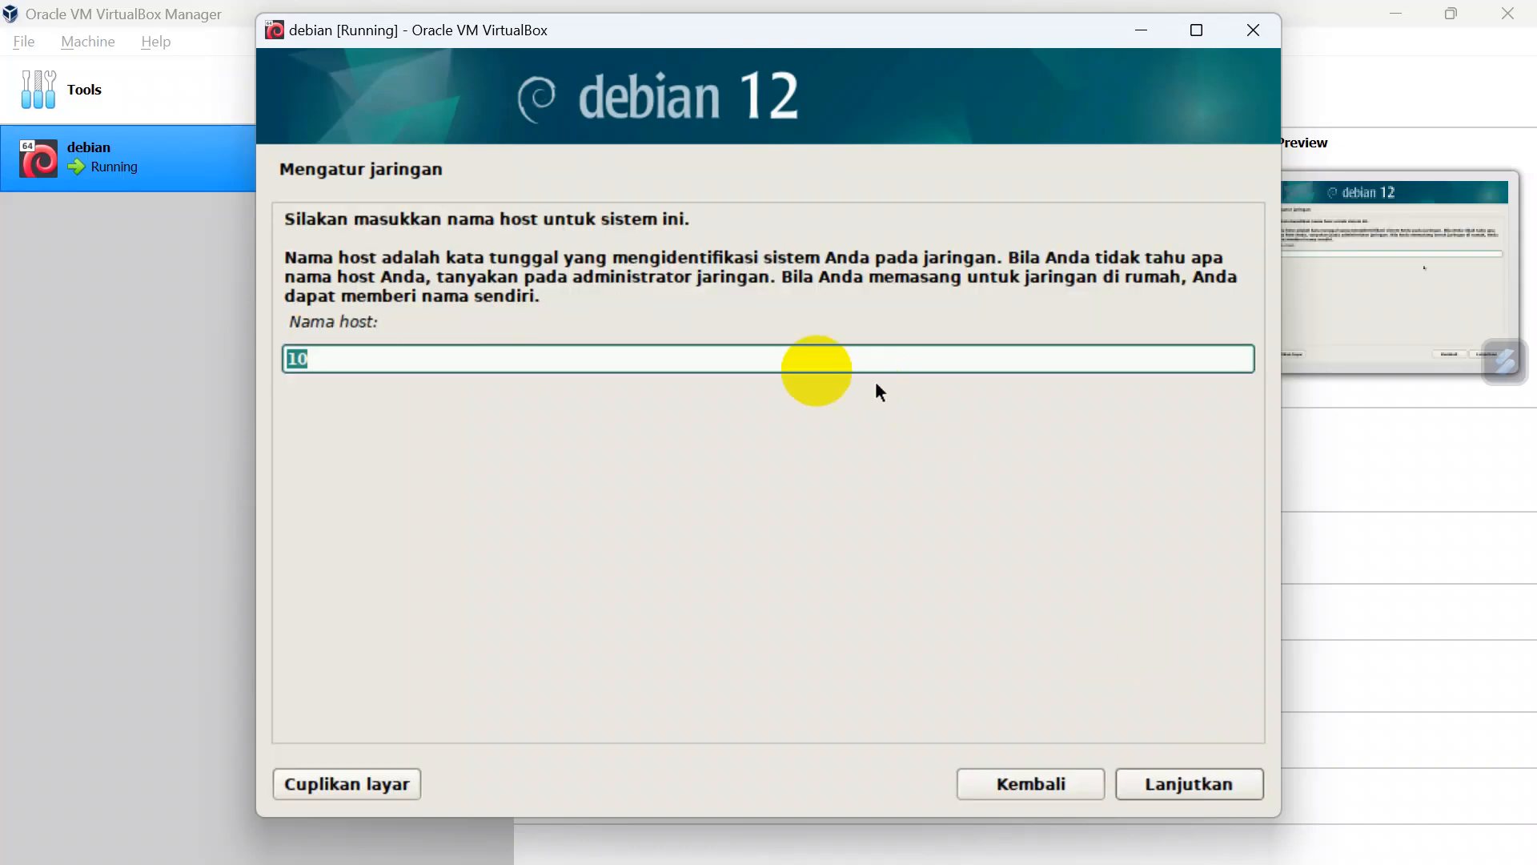
Step: Set the host name to debian and leave the domain name empty
{"action": "left_click", "coordinate": [802, 357]}
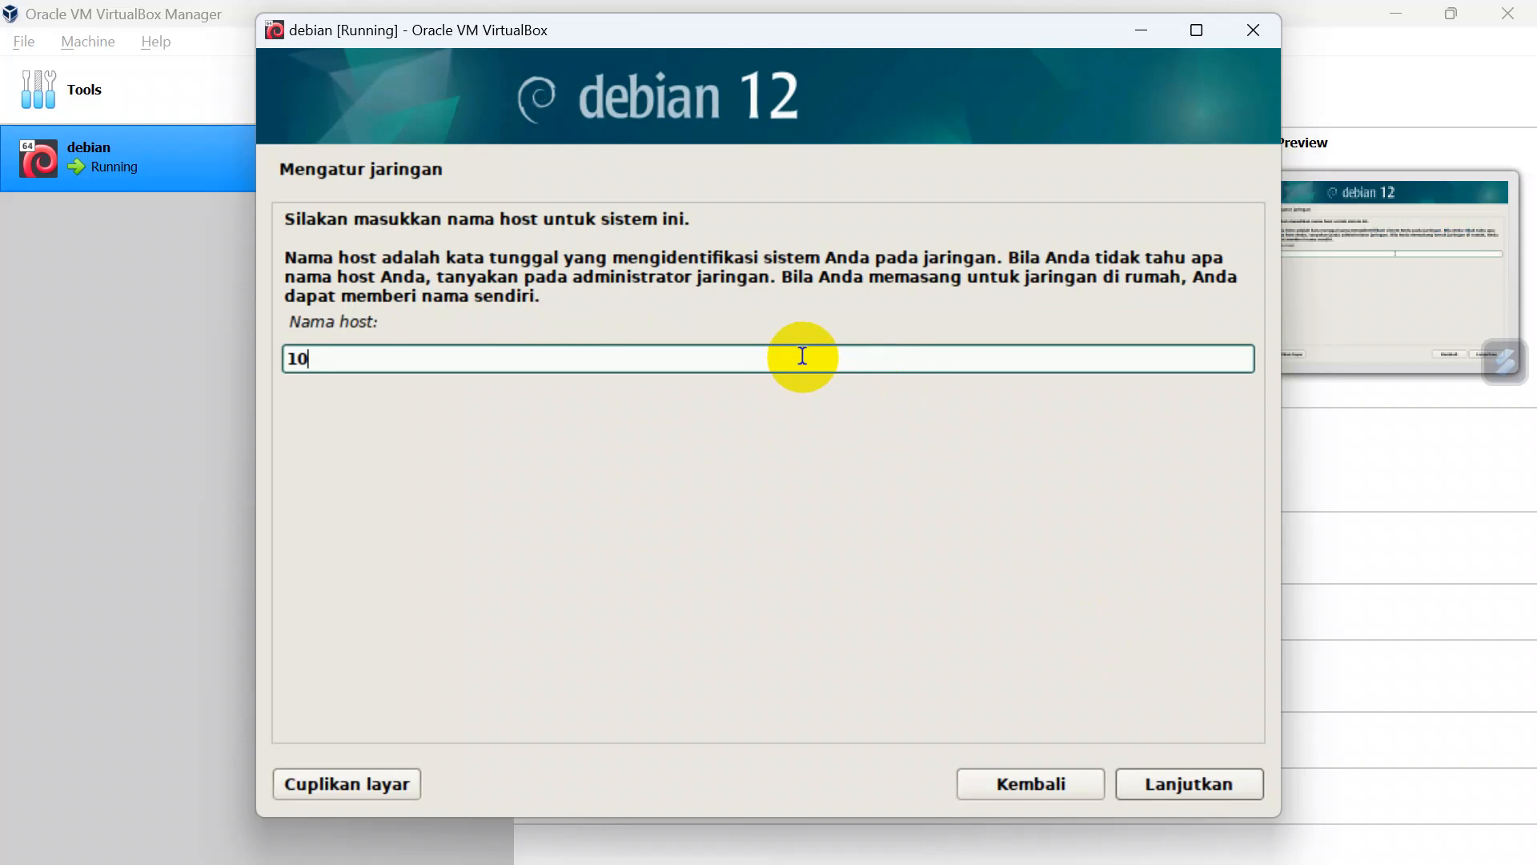
{"action": "key", "text": "BackSpace"}
{"action": "key", "text": "BackSpace"}
{"action": "type", "text": "debian"}
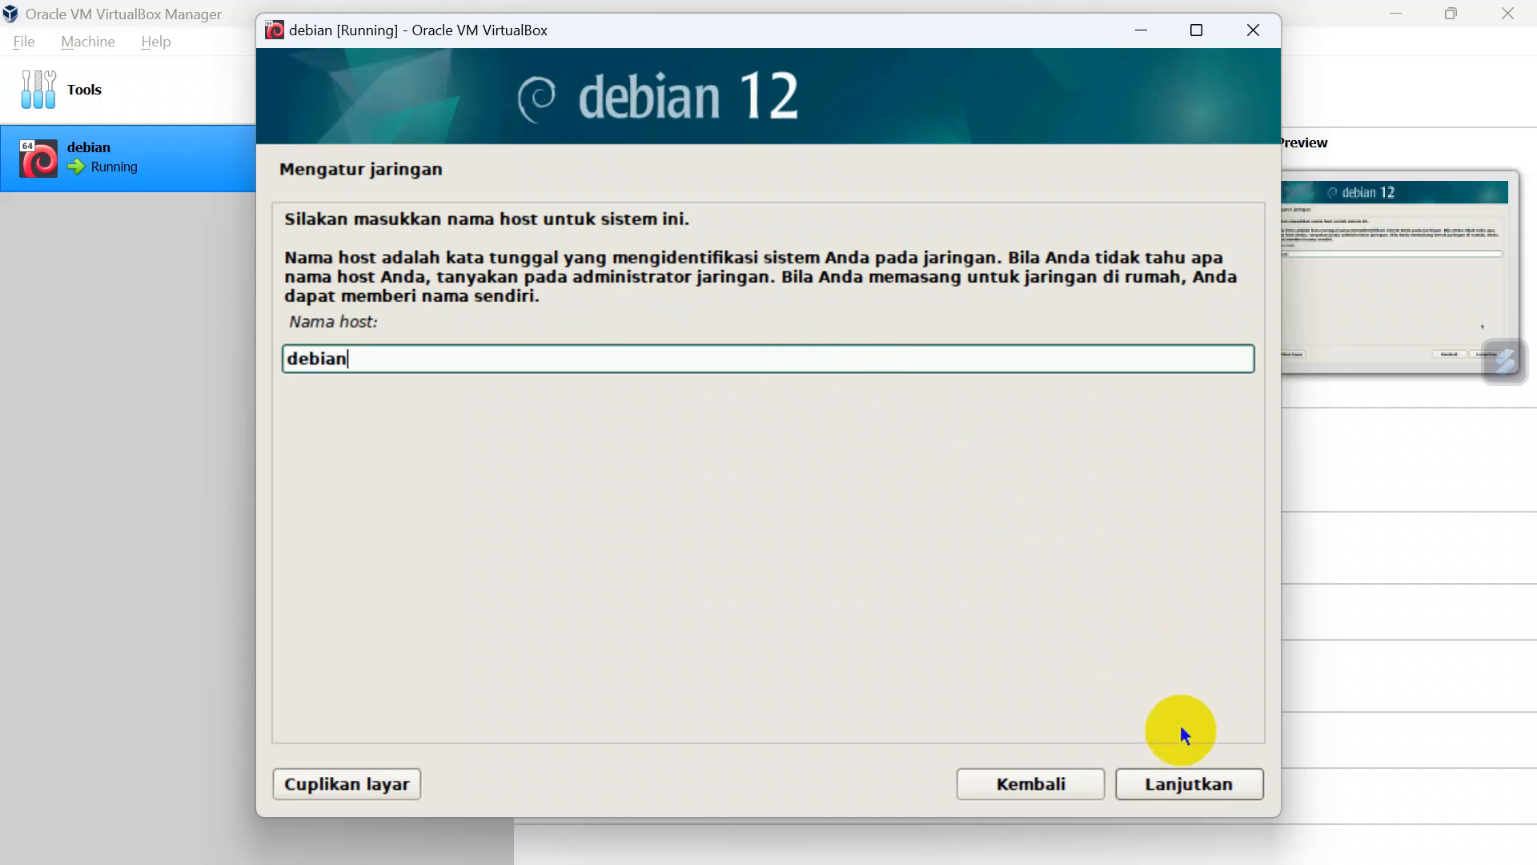
{"action": "left_click", "coordinate": [1181, 780]}
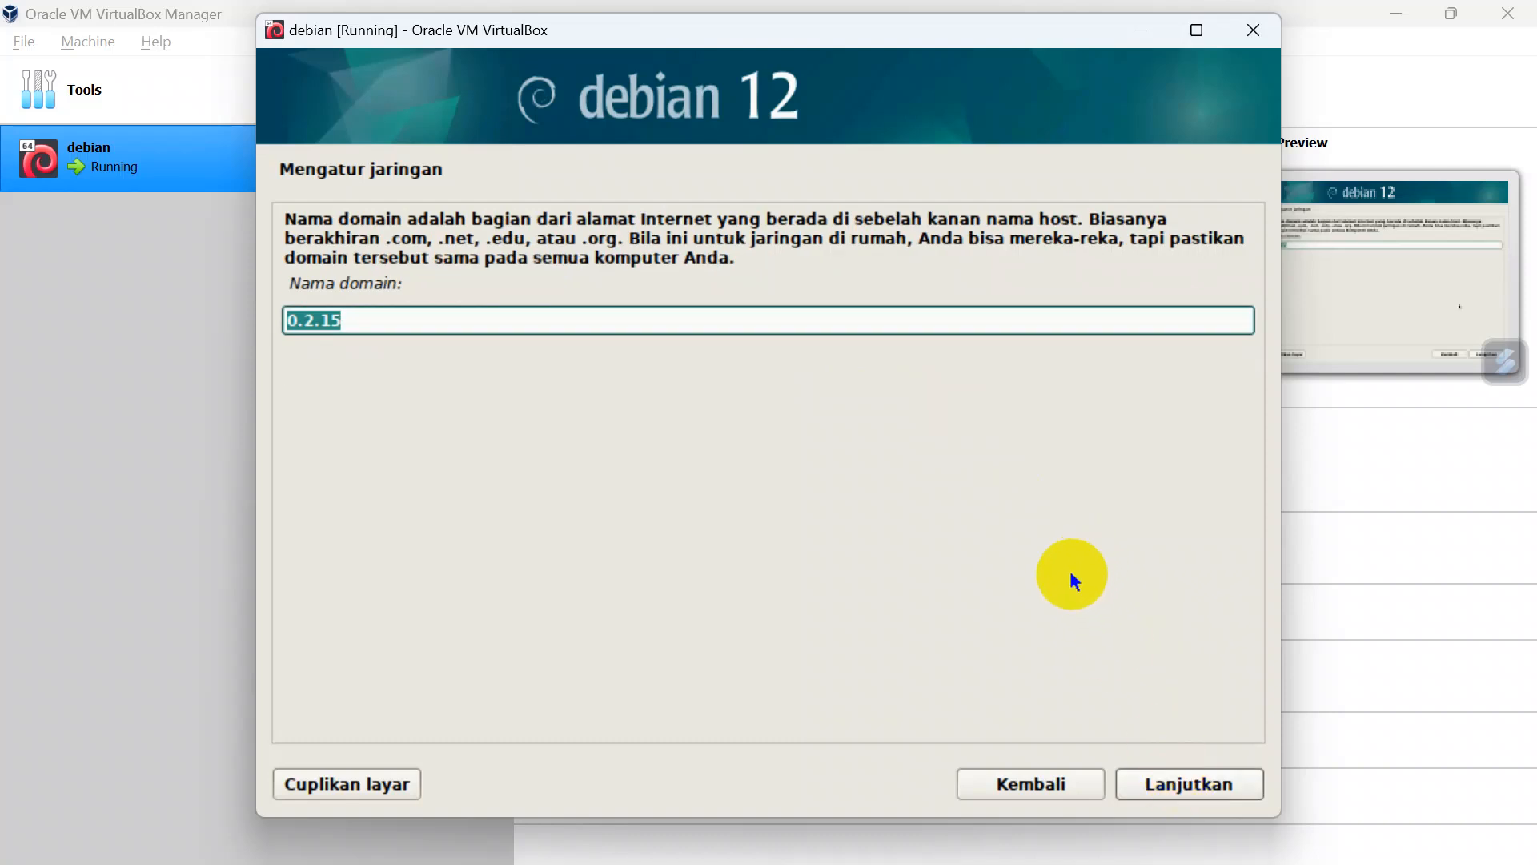
{"action": "key", "text": "BackSpace"}
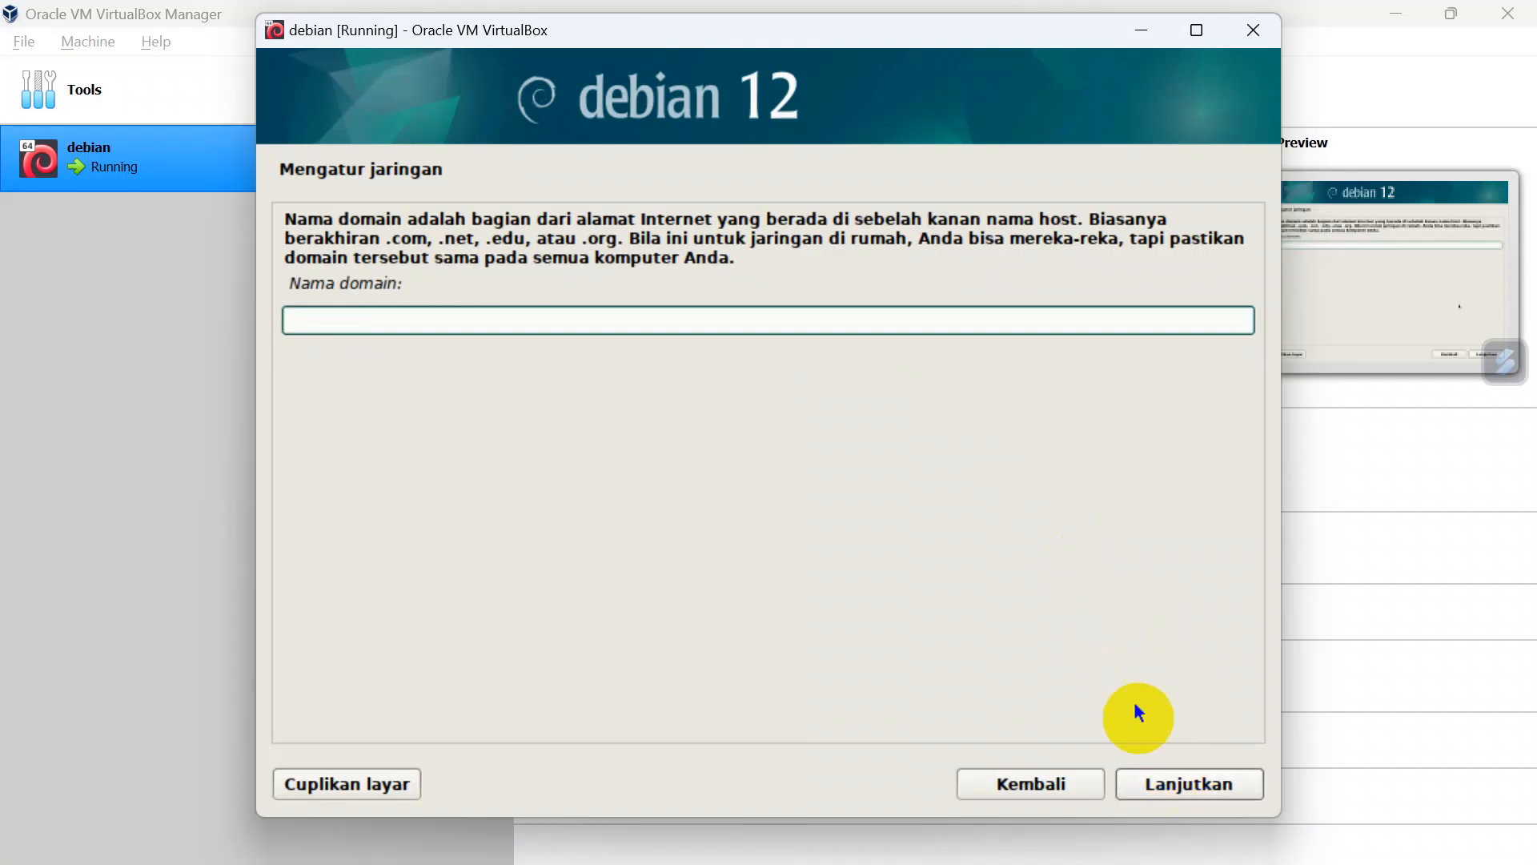
{"action": "left_click", "coordinate": [1148, 778]}
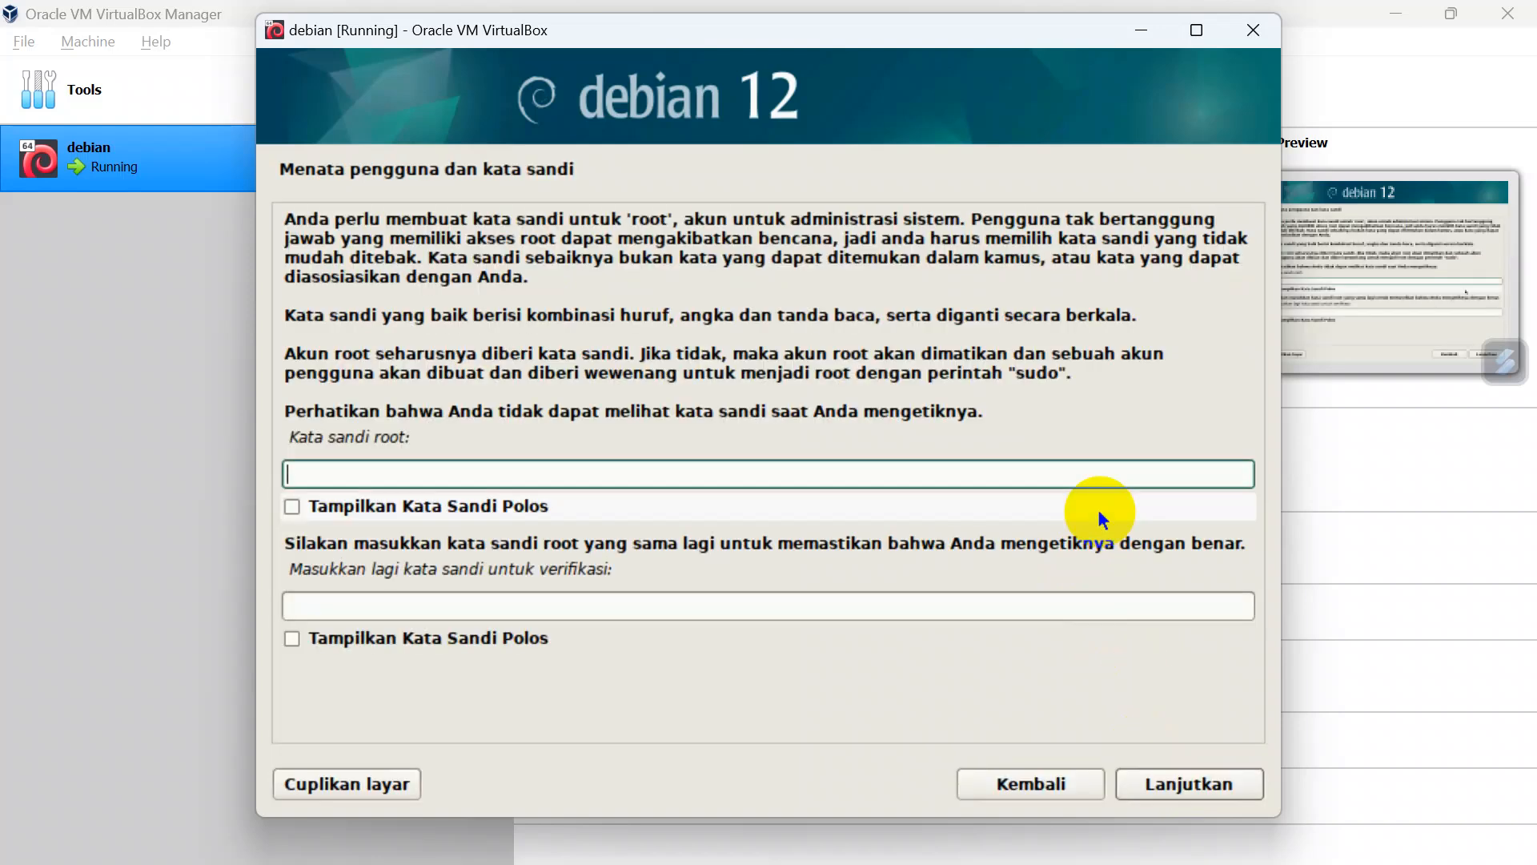
Step: Enter the root password, repeat it for verification, and continue to the user account setup
{"action": "type", "text": "12345"}
{"action": "key", "text": "Tab"}
{"action": "key", "text": "Tab"}
{"action": "type", "text": "12345"}
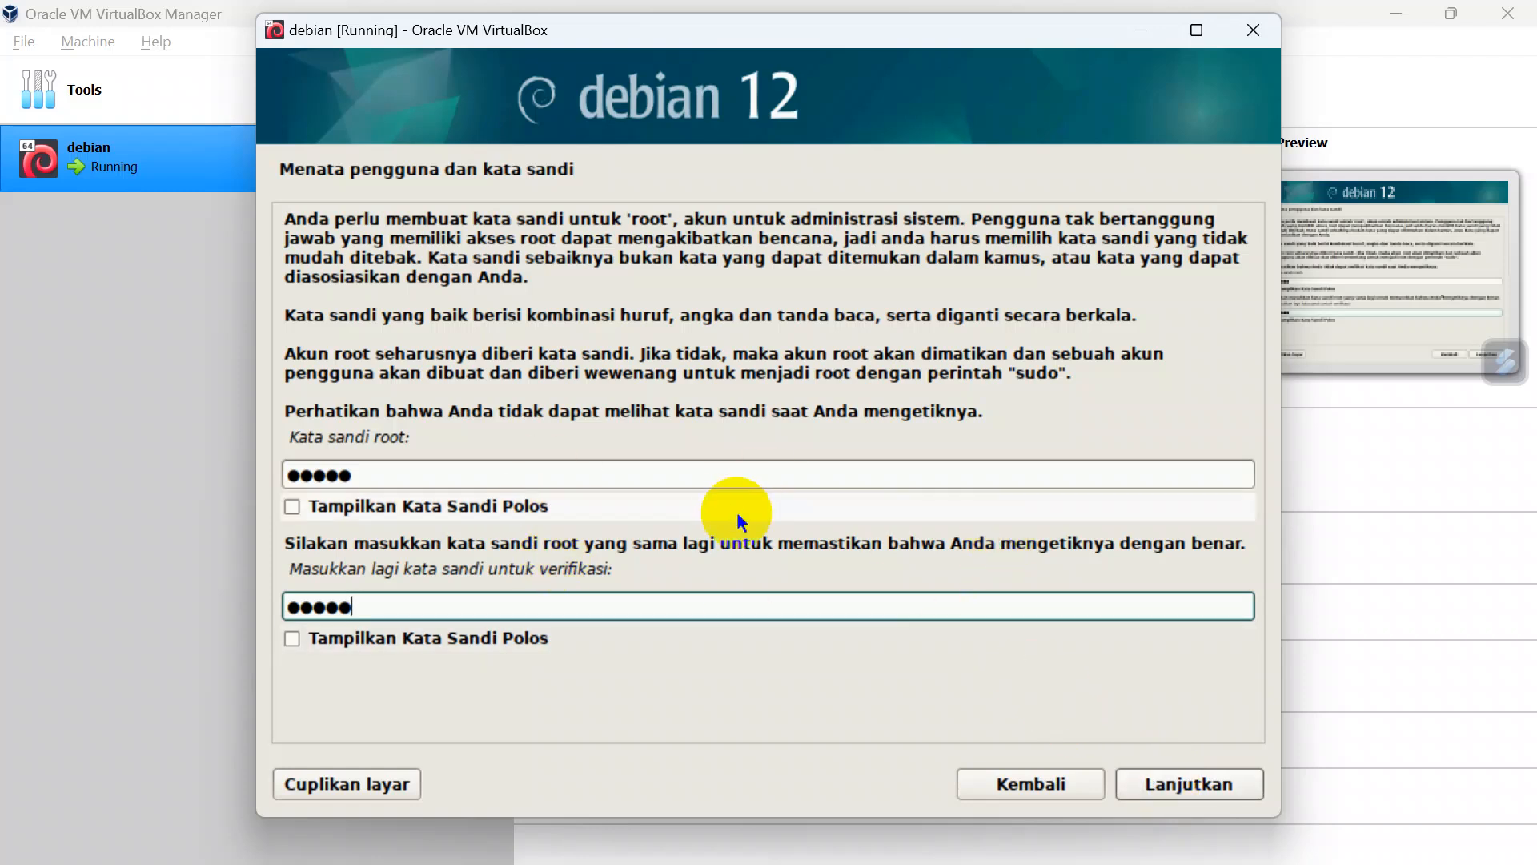
{"action": "left_click", "coordinate": [1167, 779]}
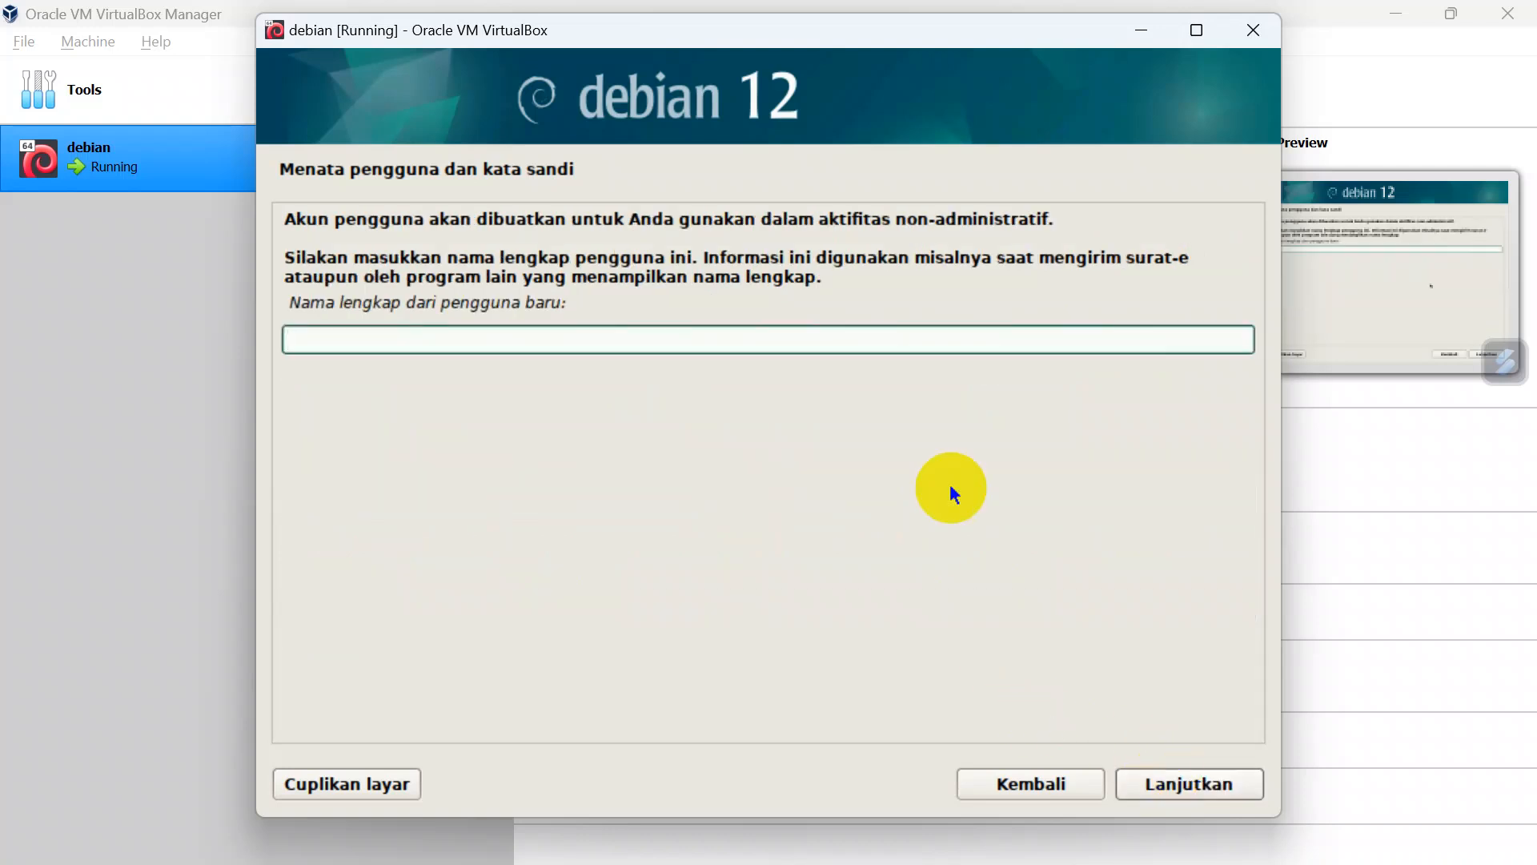
{"action": "type", "text": "d"}
{"action": "type", "text": "ebi"}
{"action": "key", "text": "BackSpace"}
{"action": "key", "text": "BackSpace"}
{"action": "key", "text": "BackSpace"}
{"action": "key", "text": "BackSpace"}
{"action": "type", "text": "mi"}
{"action": "key", "text": "BackSpace"}
{"action": "key", "text": "BackSpace"}
Step: Enter the new user's full name and continue to the account name
{"action": "type", "text": "Muh suryadi"}
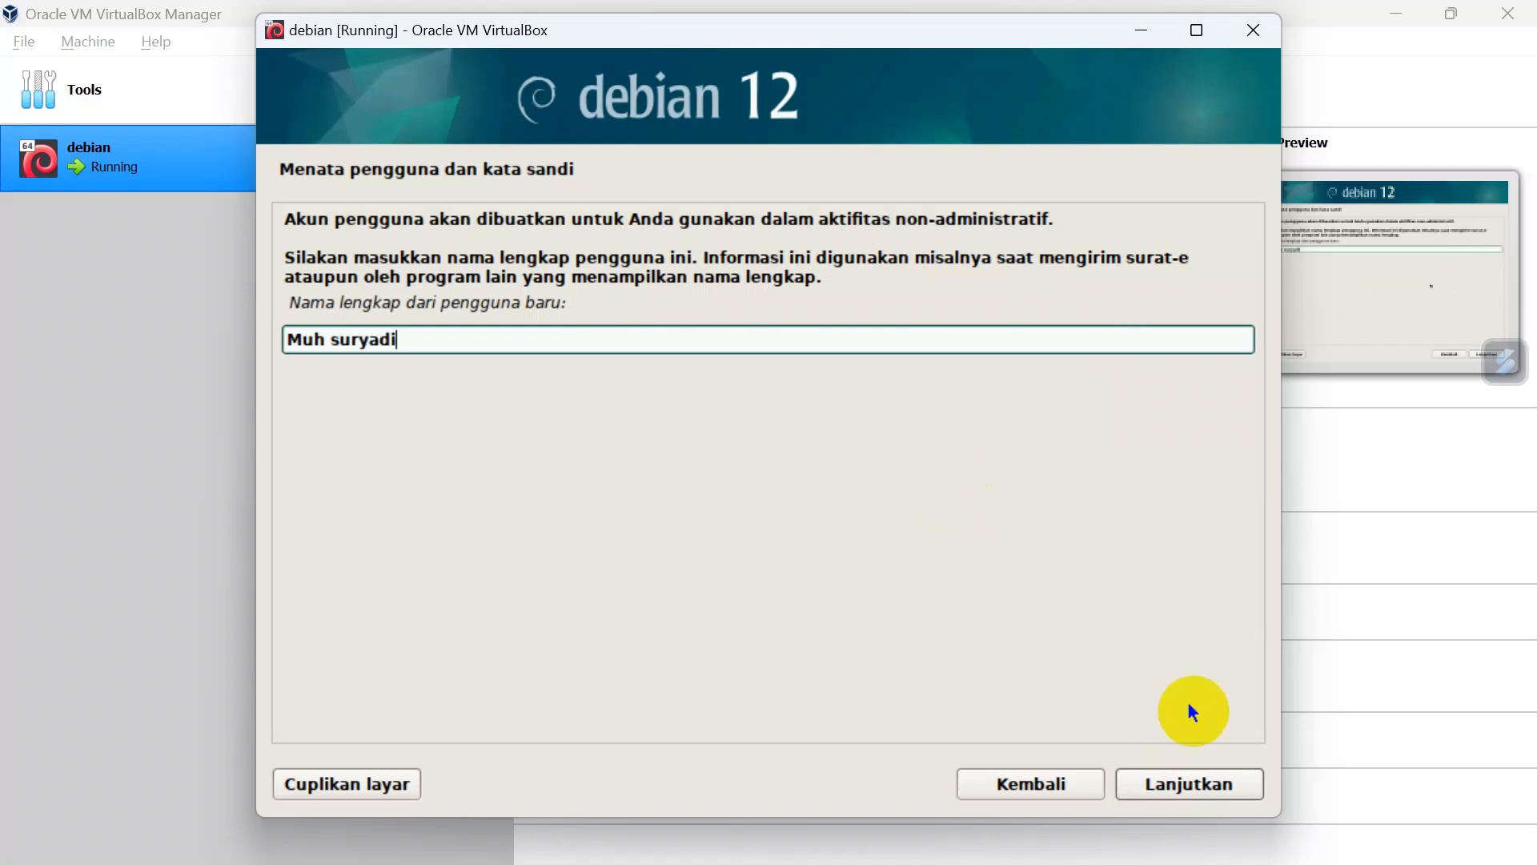
{"action": "left_click", "coordinate": [1217, 781]}
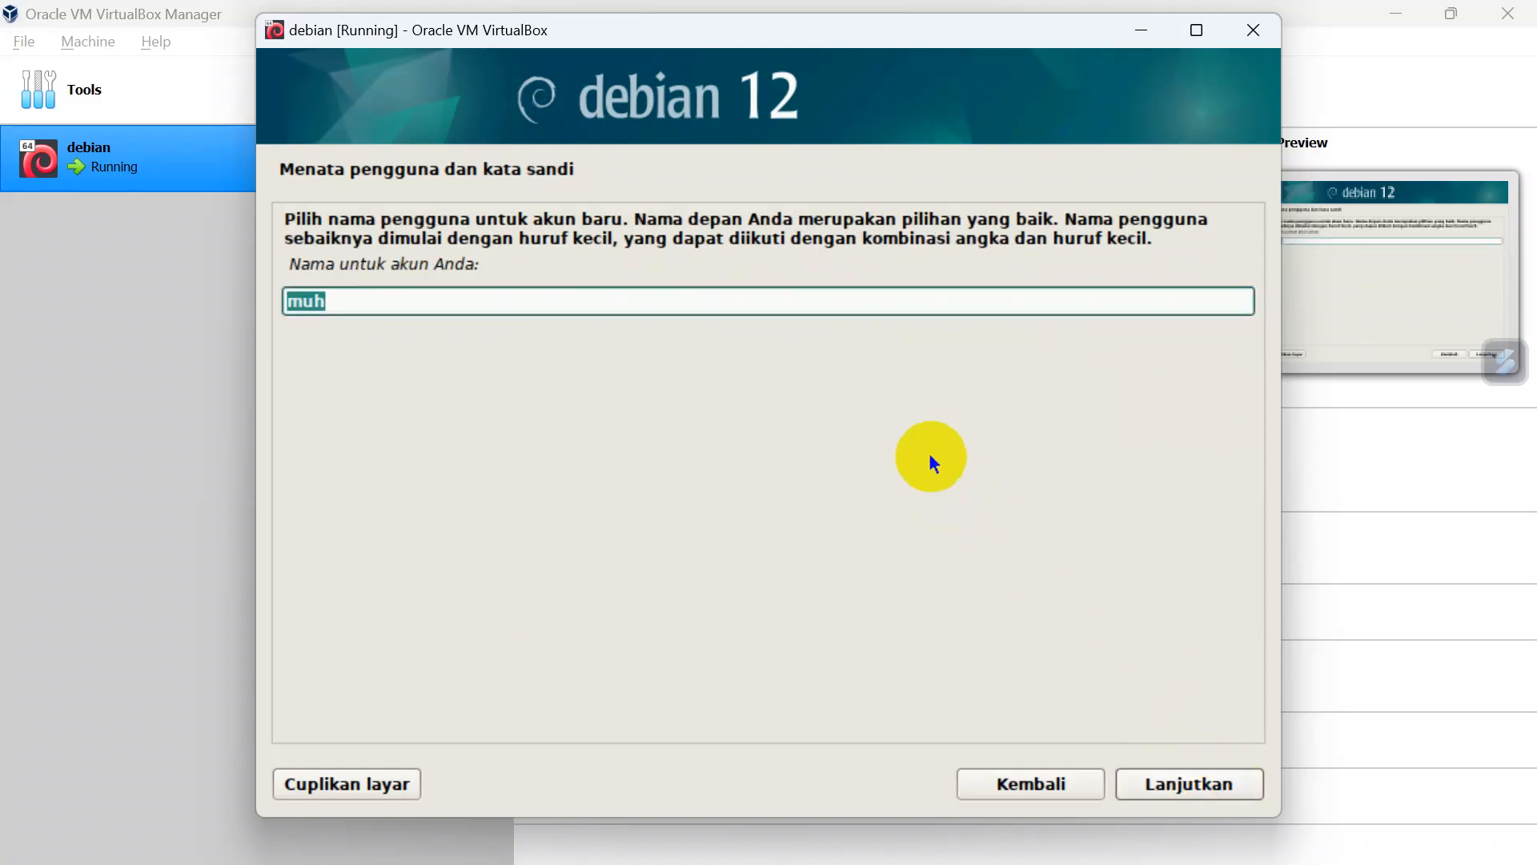
Step: Replace the suggested account name with the new user's own account name and continue to the password setup
{"action": "left_click", "coordinate": [392, 304]}
{"action": "key", "text": "BackSpace"}
{"action": "key", "text": "BackSpace"}
{"action": "key", "text": "BackSpace"}
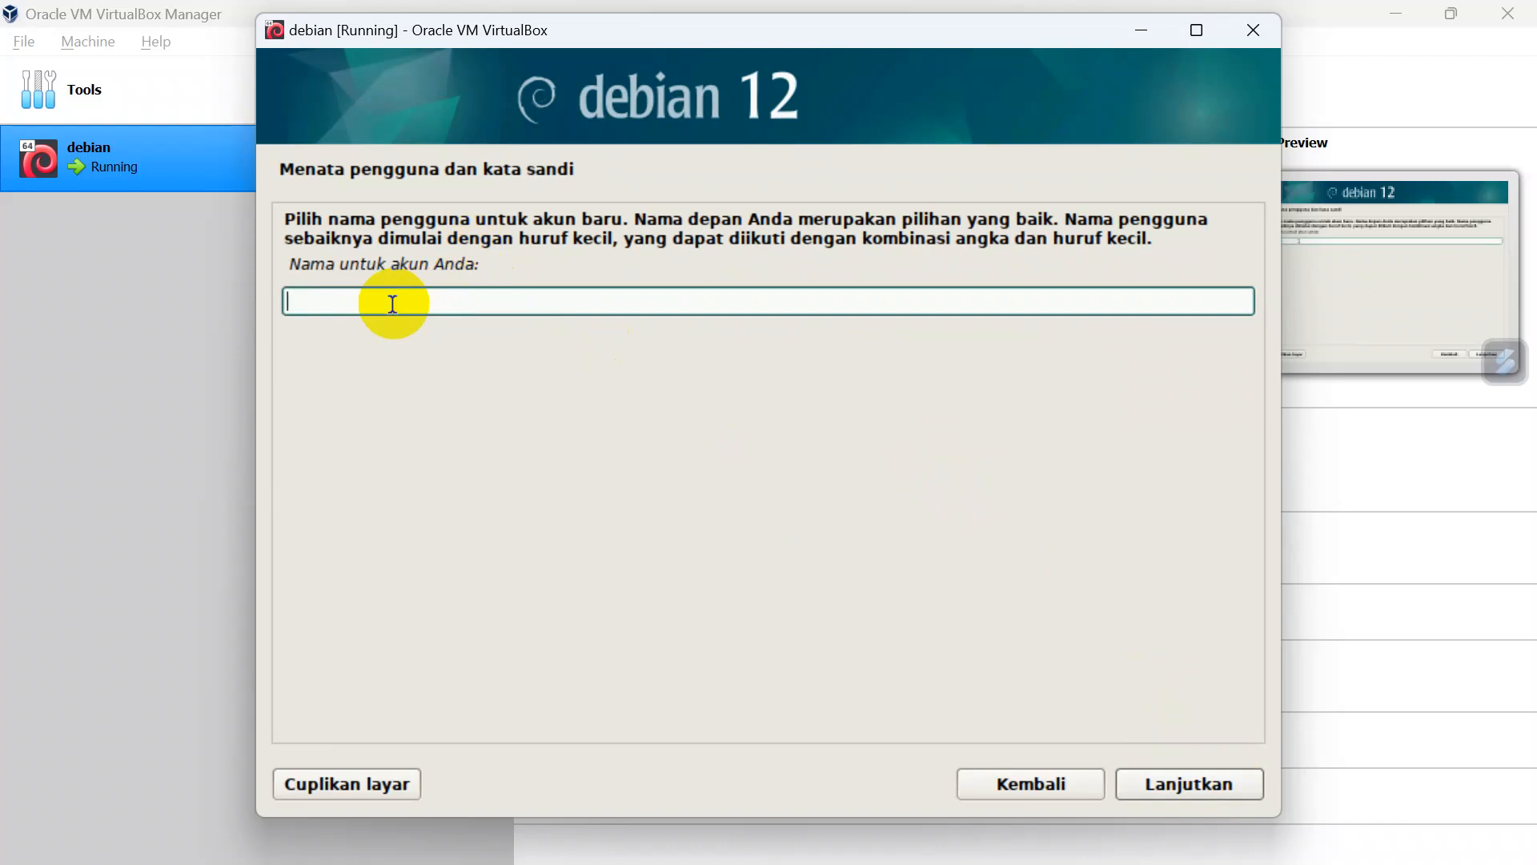
{"action": "type", "text": "s"}
{"action": "key", "text": "BackSpace"}
{"action": "type", "text": "u"}
{"action": "key", "text": "BackSpace"}
{"action": "type", "text": "dandi"}
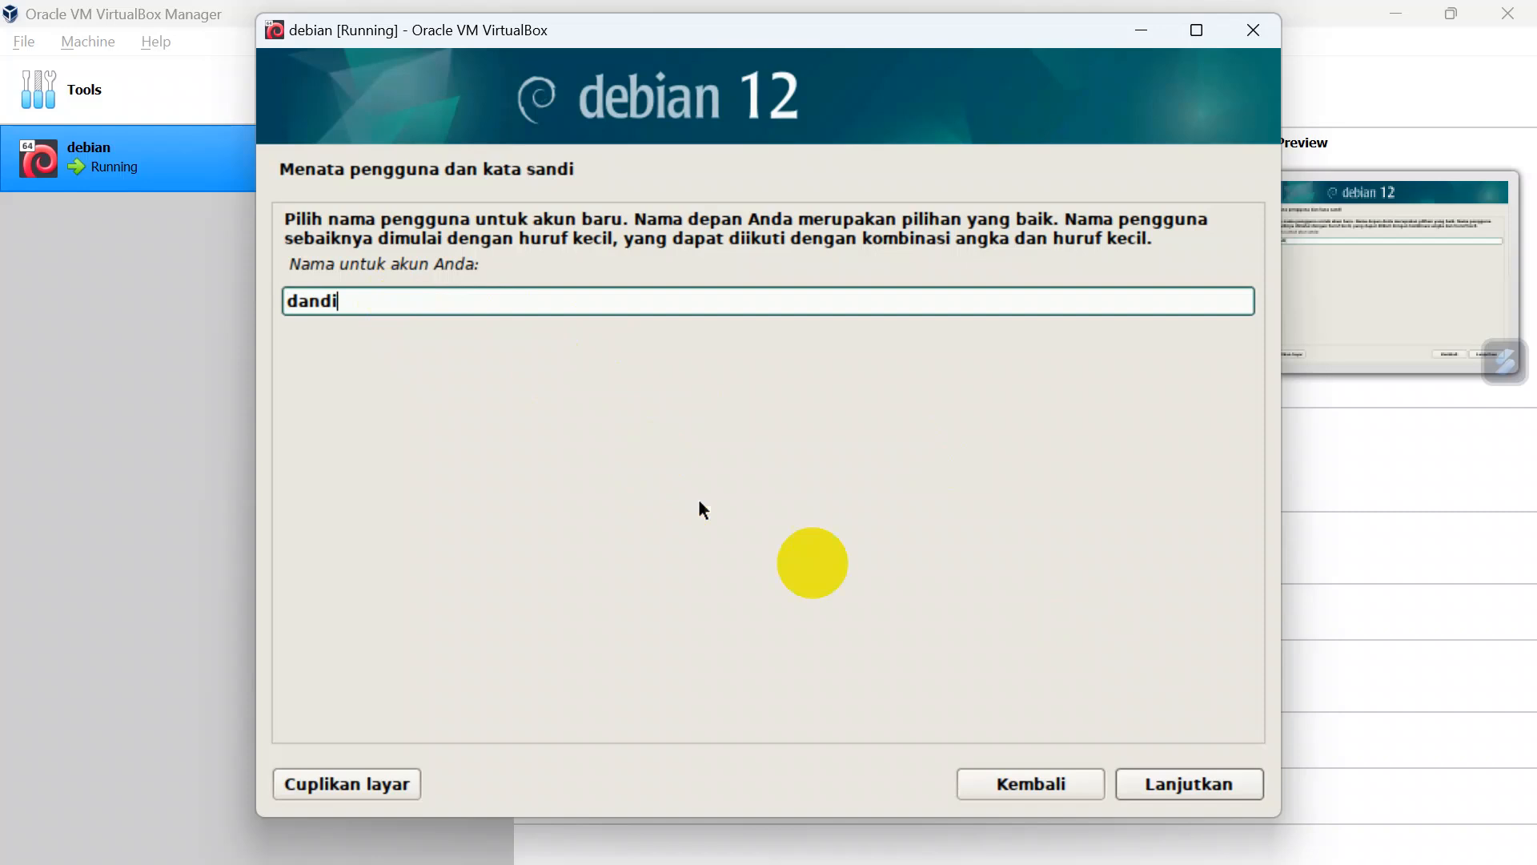
{"action": "left_click", "coordinate": [1186, 783]}
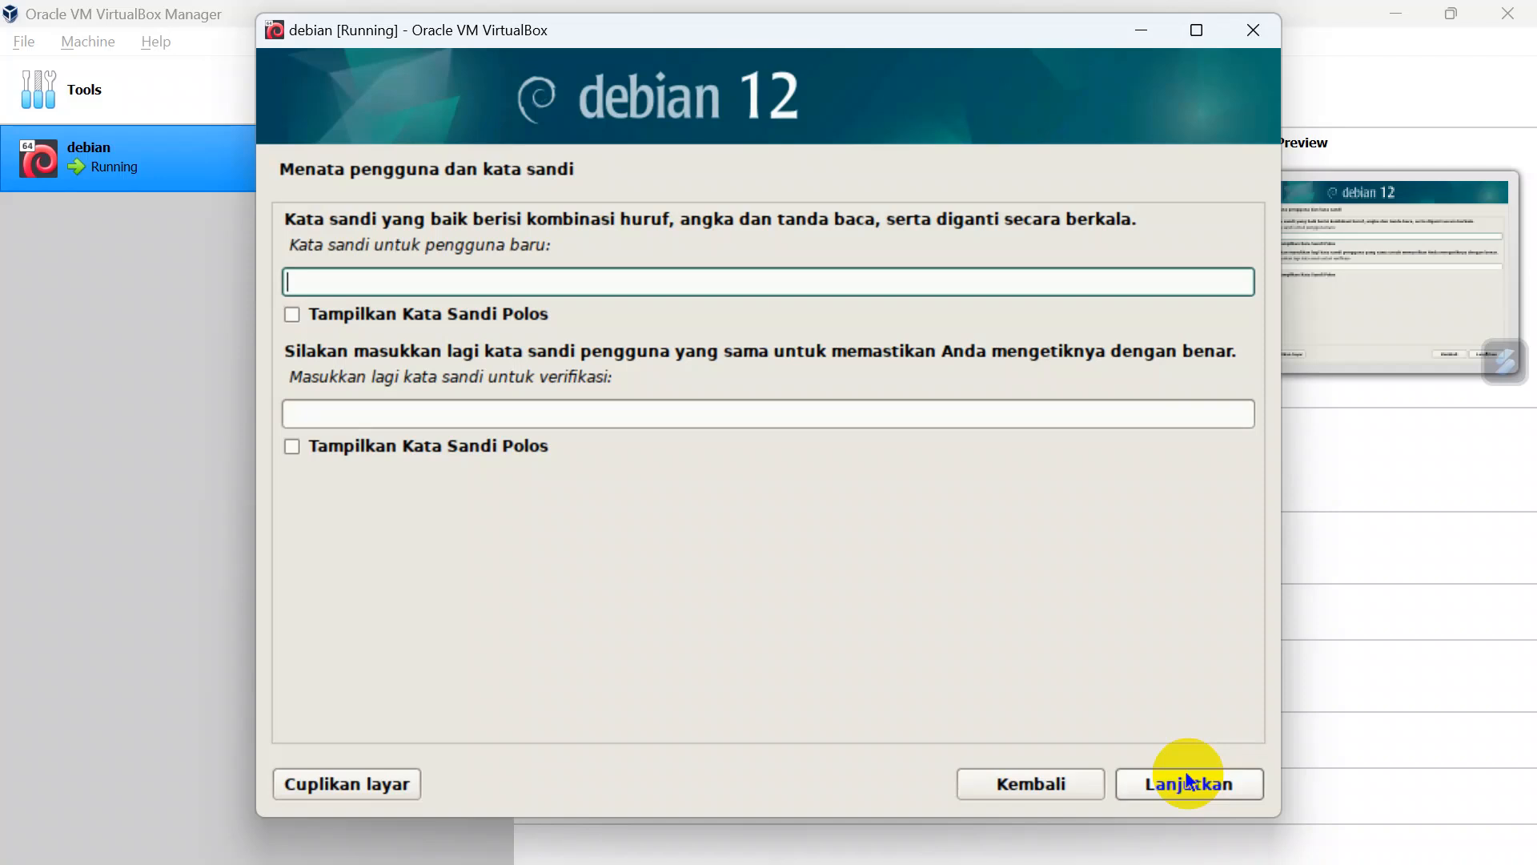
Step: Enter the new user's password, repeat it for verification, and continue to the clock settings
{"action": "type", "text": "•••••"}
{"action": "key", "text": "Tab"}
{"action": "key", "text": "Tab"}
{"action": "type", "text": "•••••"}
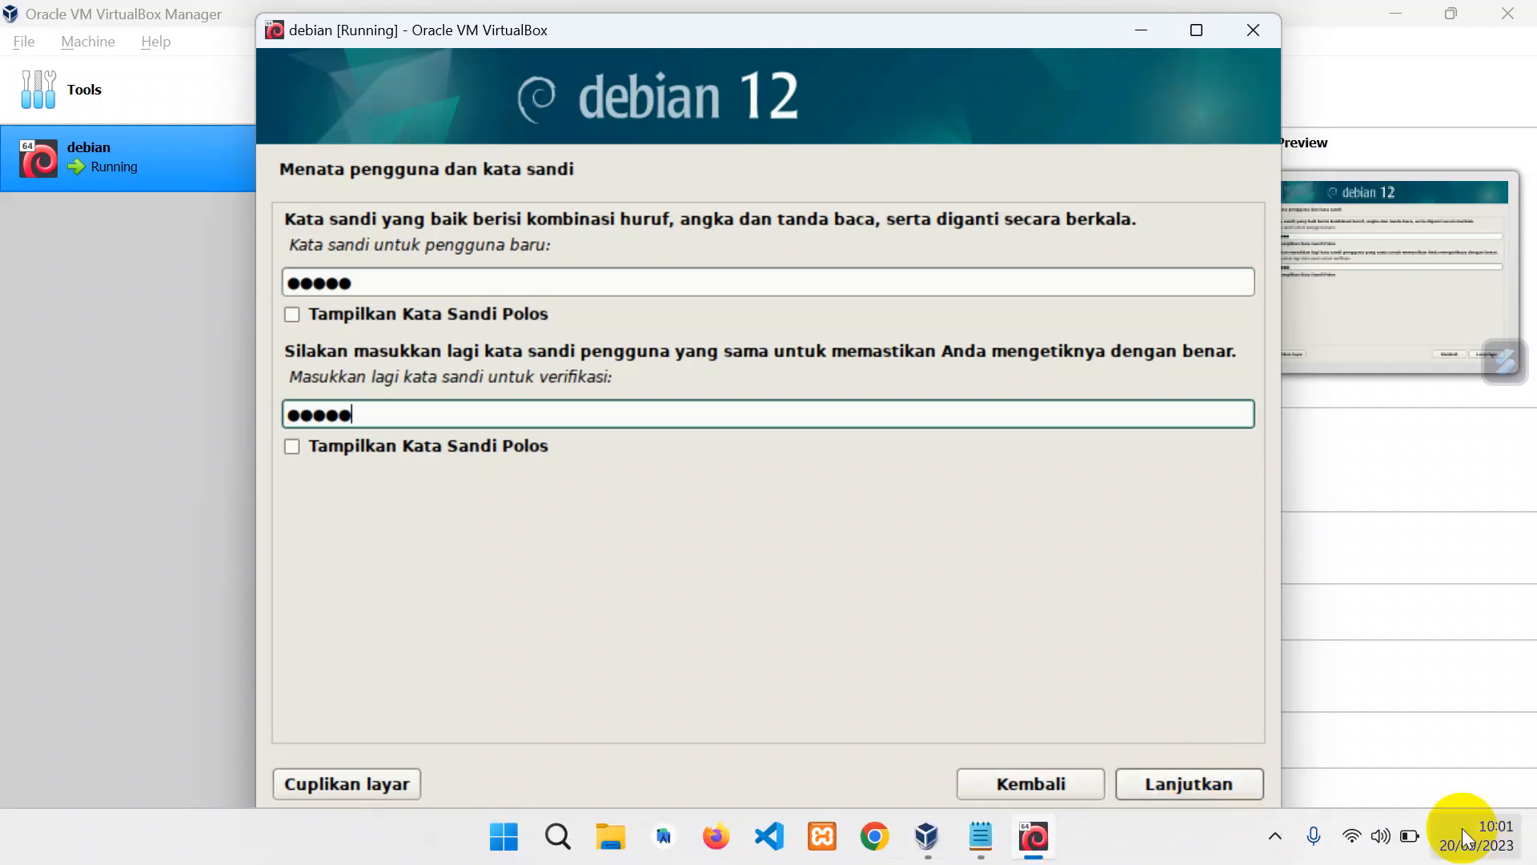
{"action": "left_click", "coordinate": [1222, 781]}
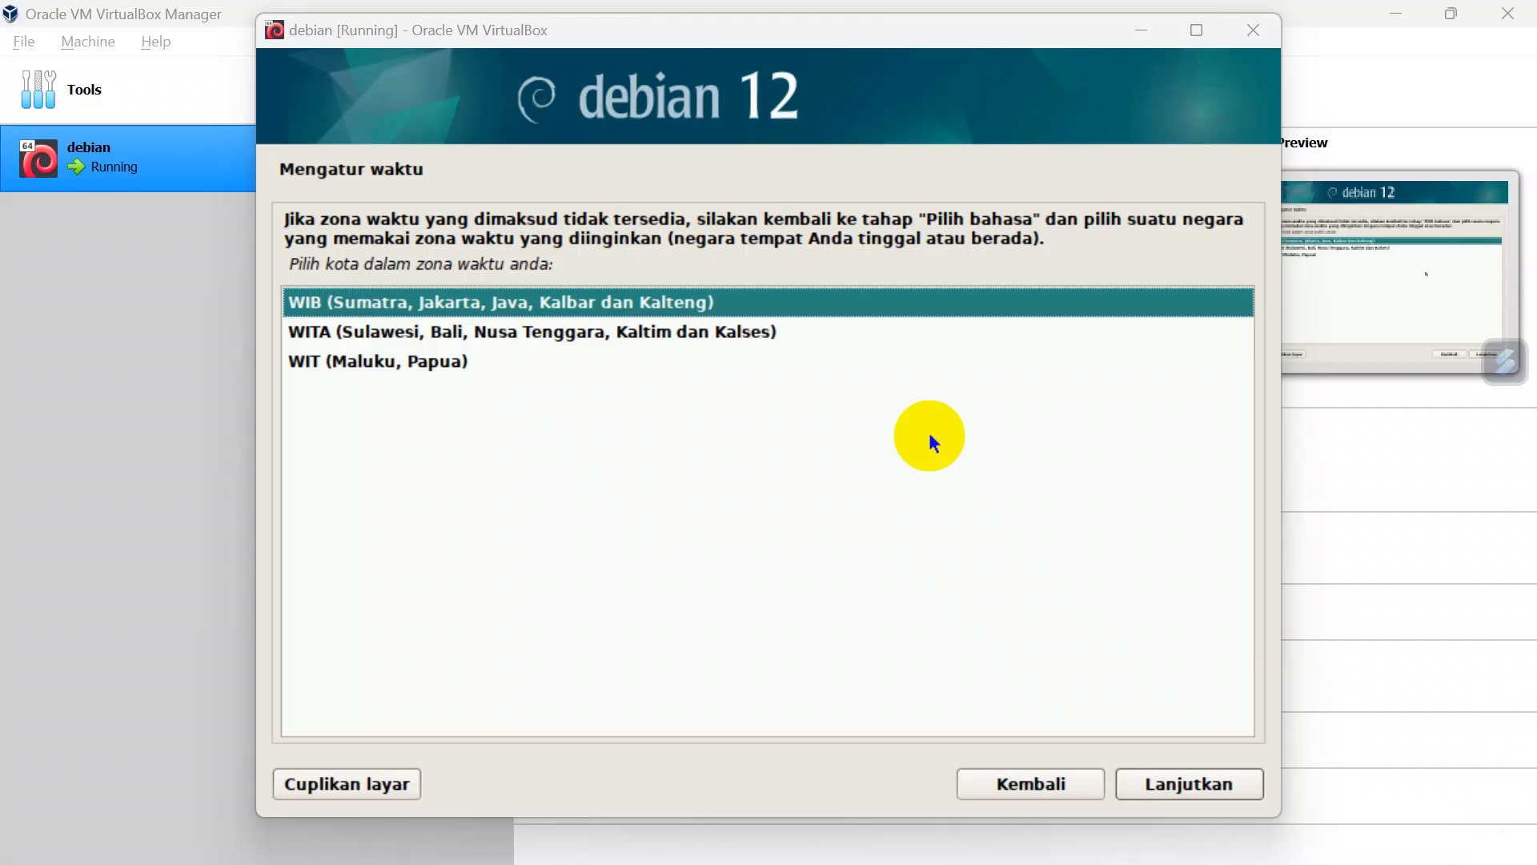
Step: Set the time zone to WITA (Sulawesi, Bali, Nusa Tenggara, Kaltim dan Kalses)
{"action": "key", "text": "Down"}
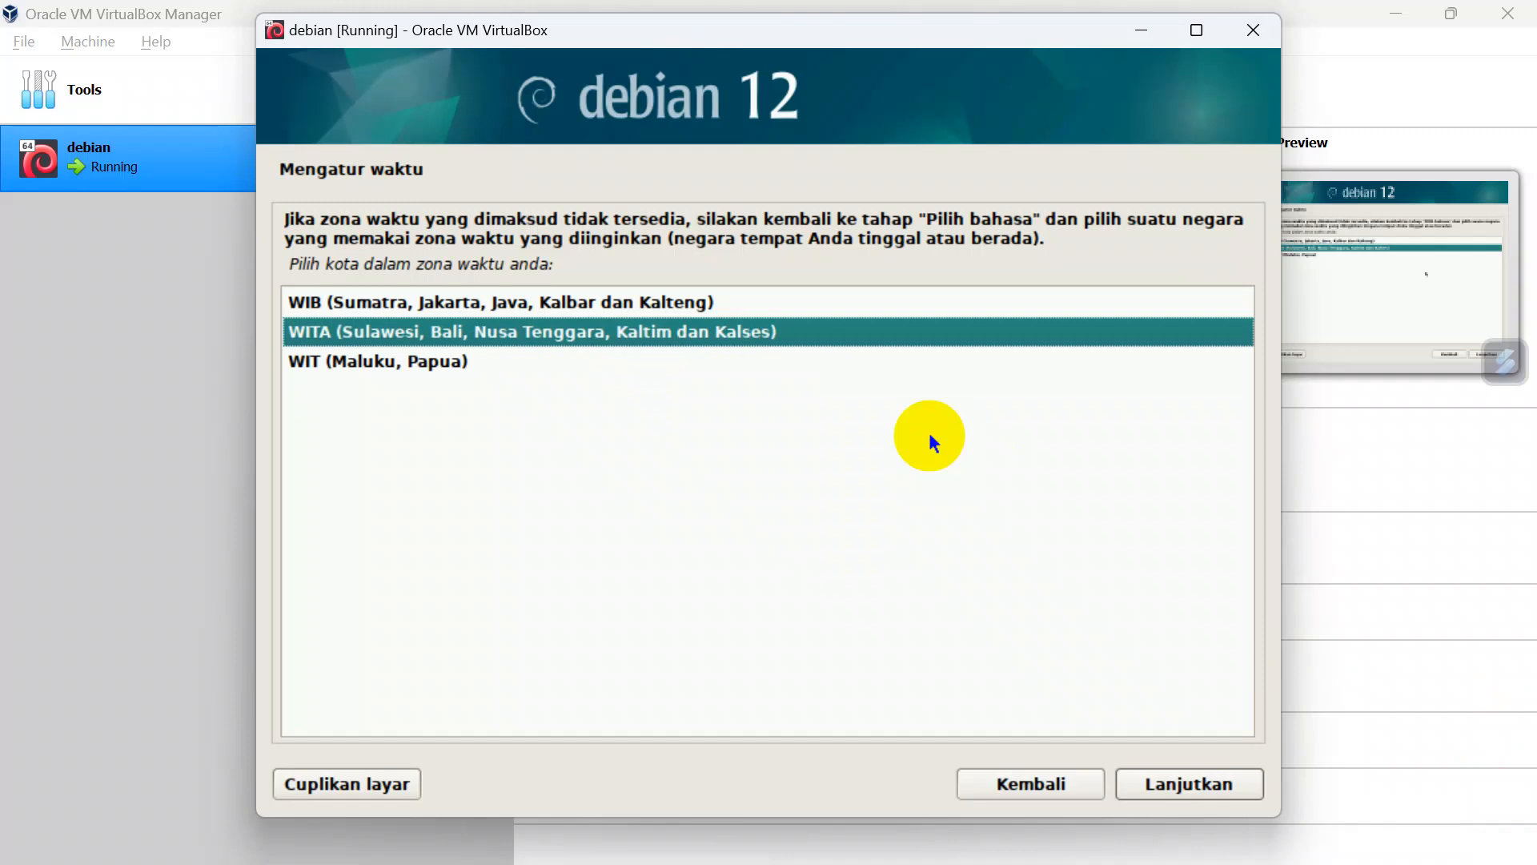
{"action": "key", "text": "Return"}
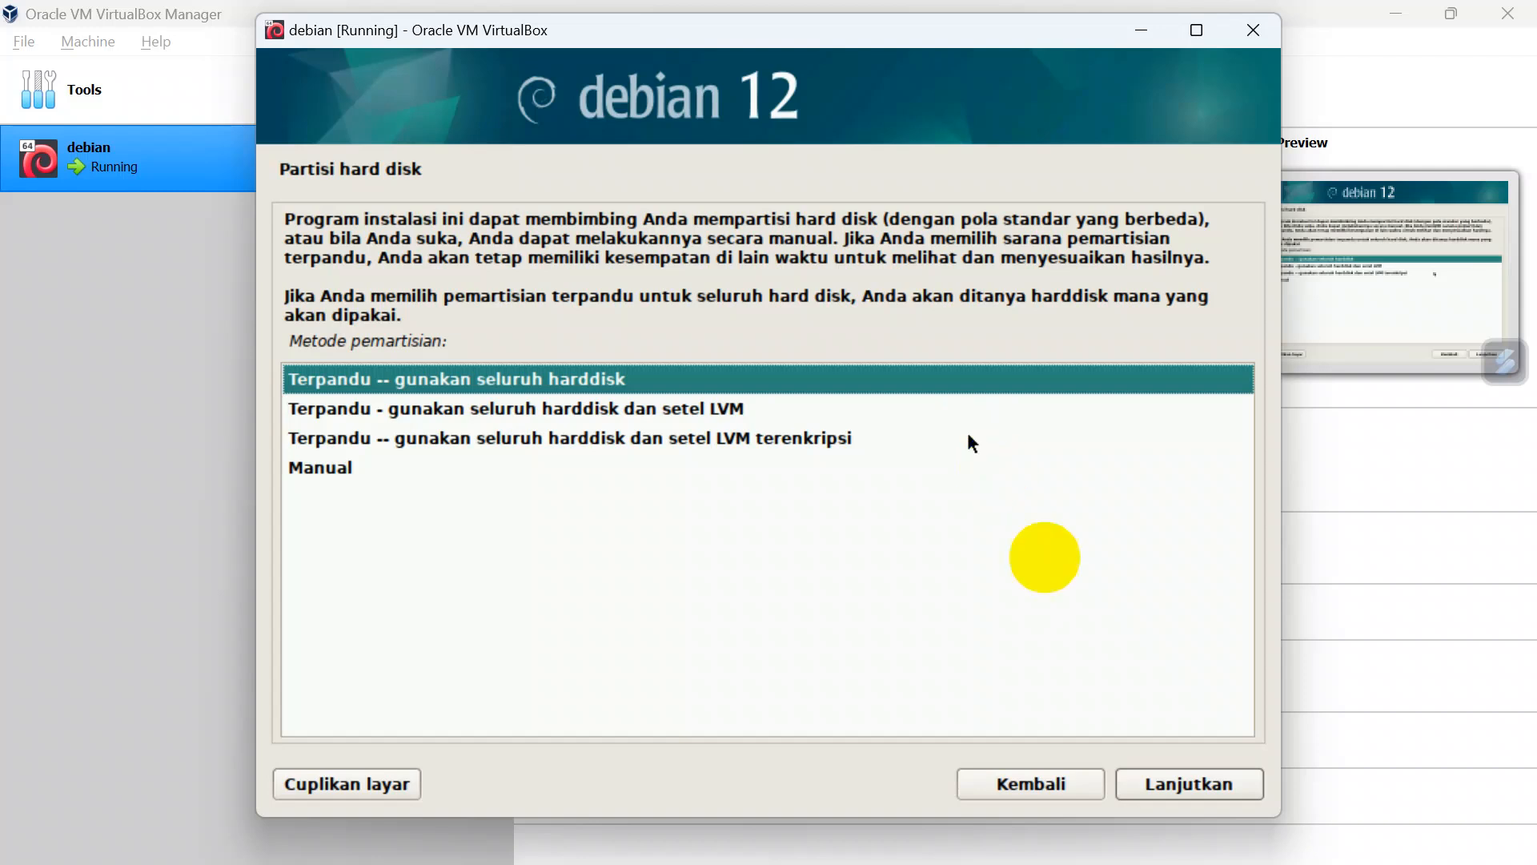
Step: Partition the entire sda disk with the guided method, all files in one partition, and write the changes to disk
{"action": "left_click", "coordinate": [1135, 780]}
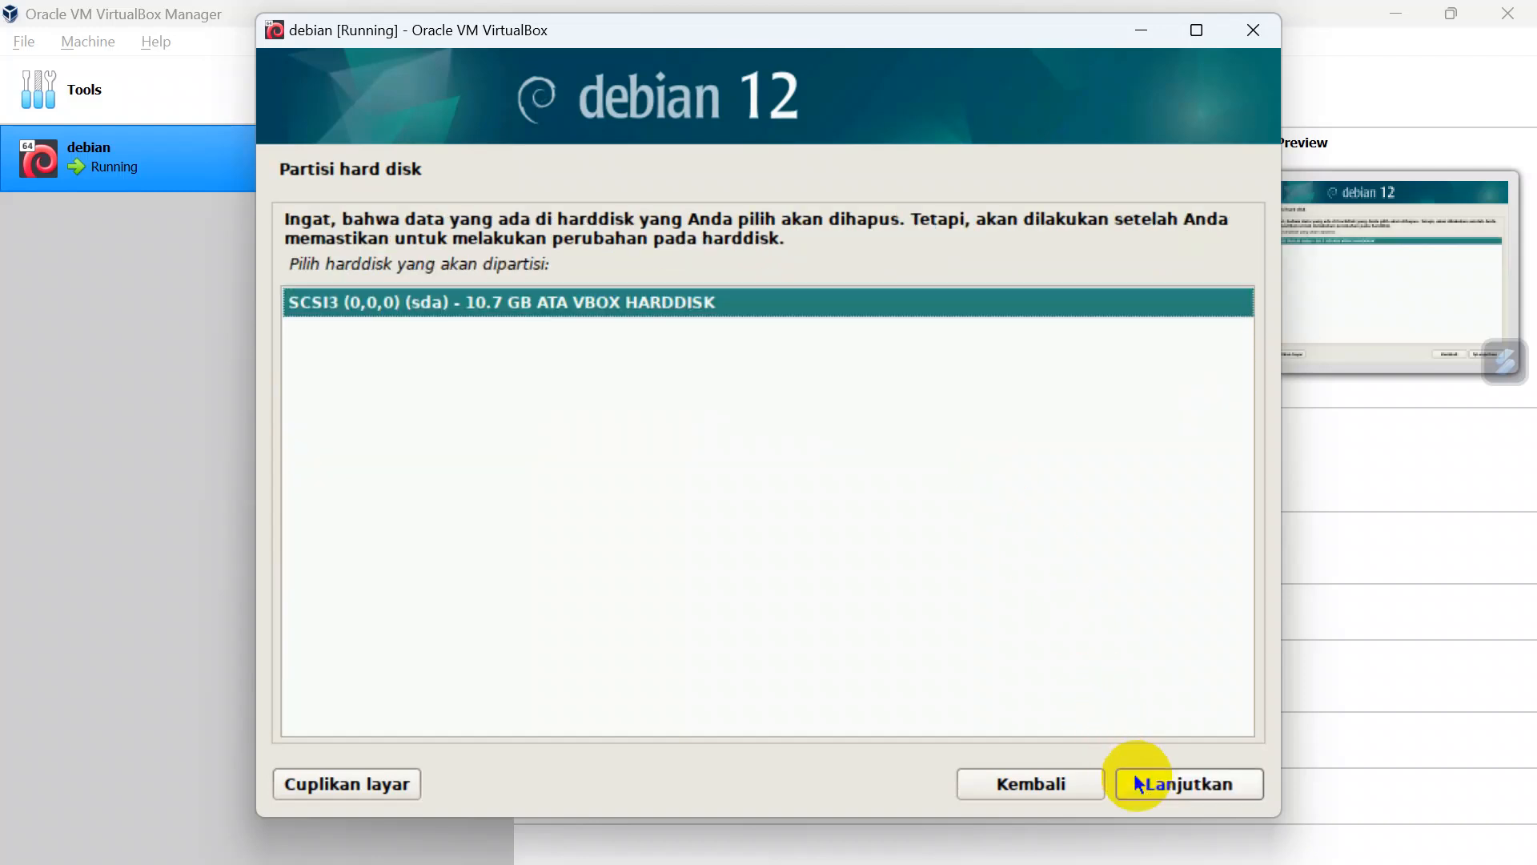
{"action": "left_click", "coordinate": [1135, 780]}
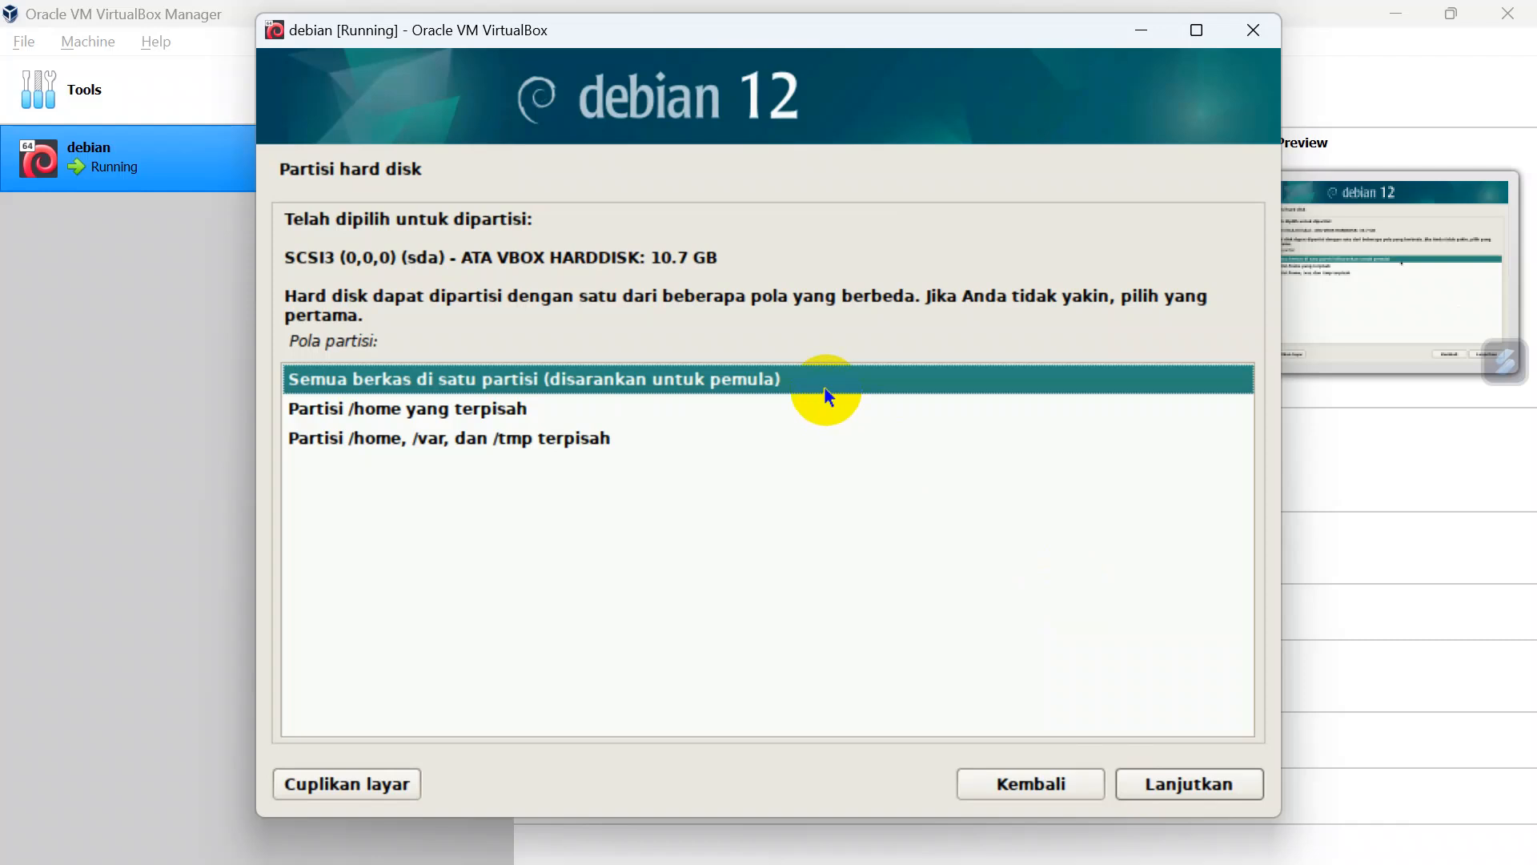
{"action": "left_click", "coordinate": [1176, 772]}
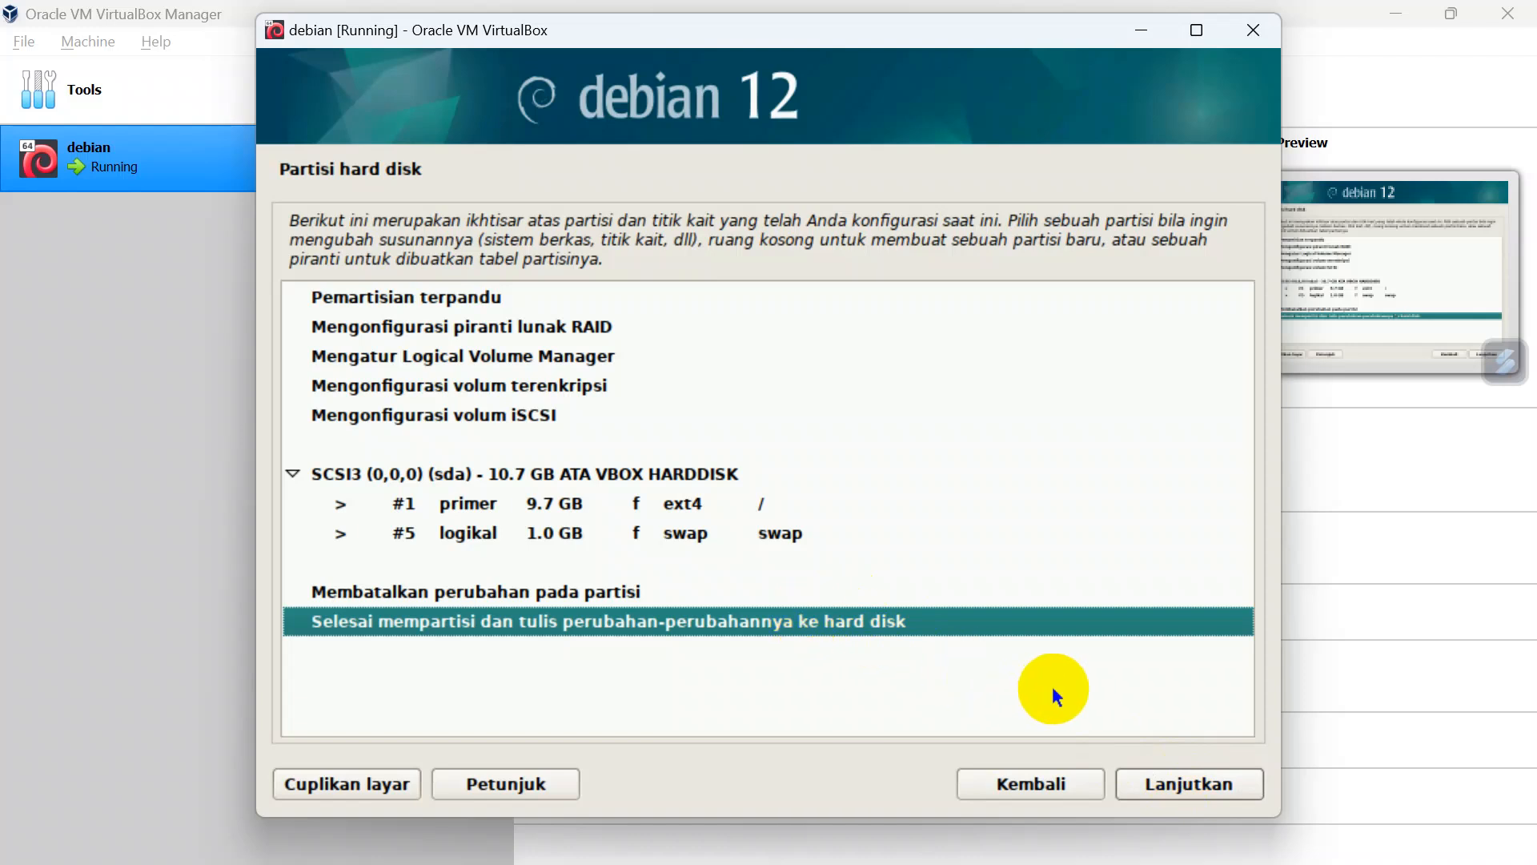
{"action": "left_click", "coordinate": [1206, 783]}
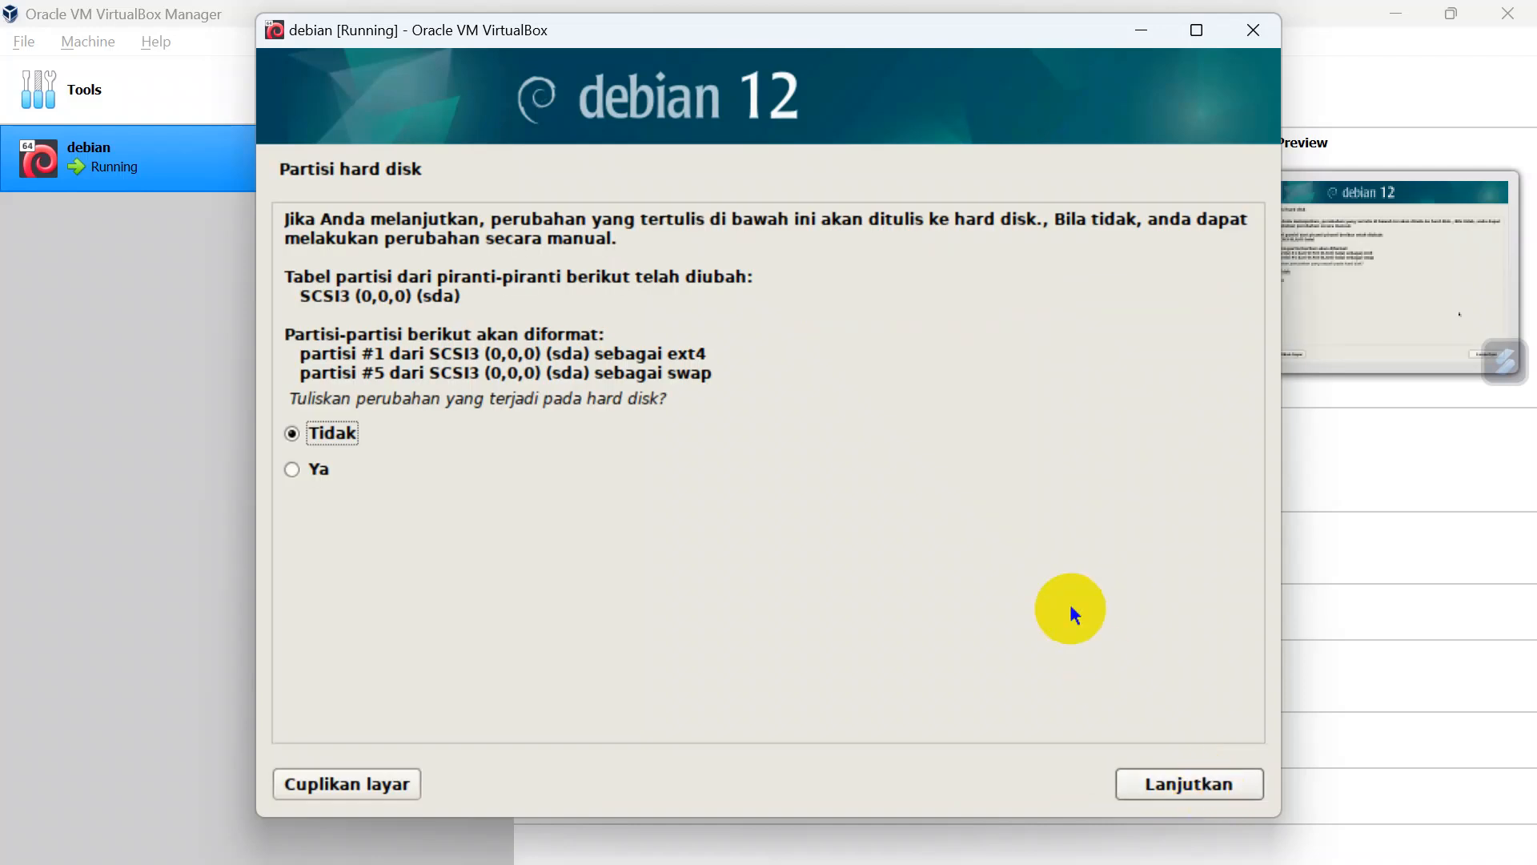
{"action": "key", "text": "Down"}
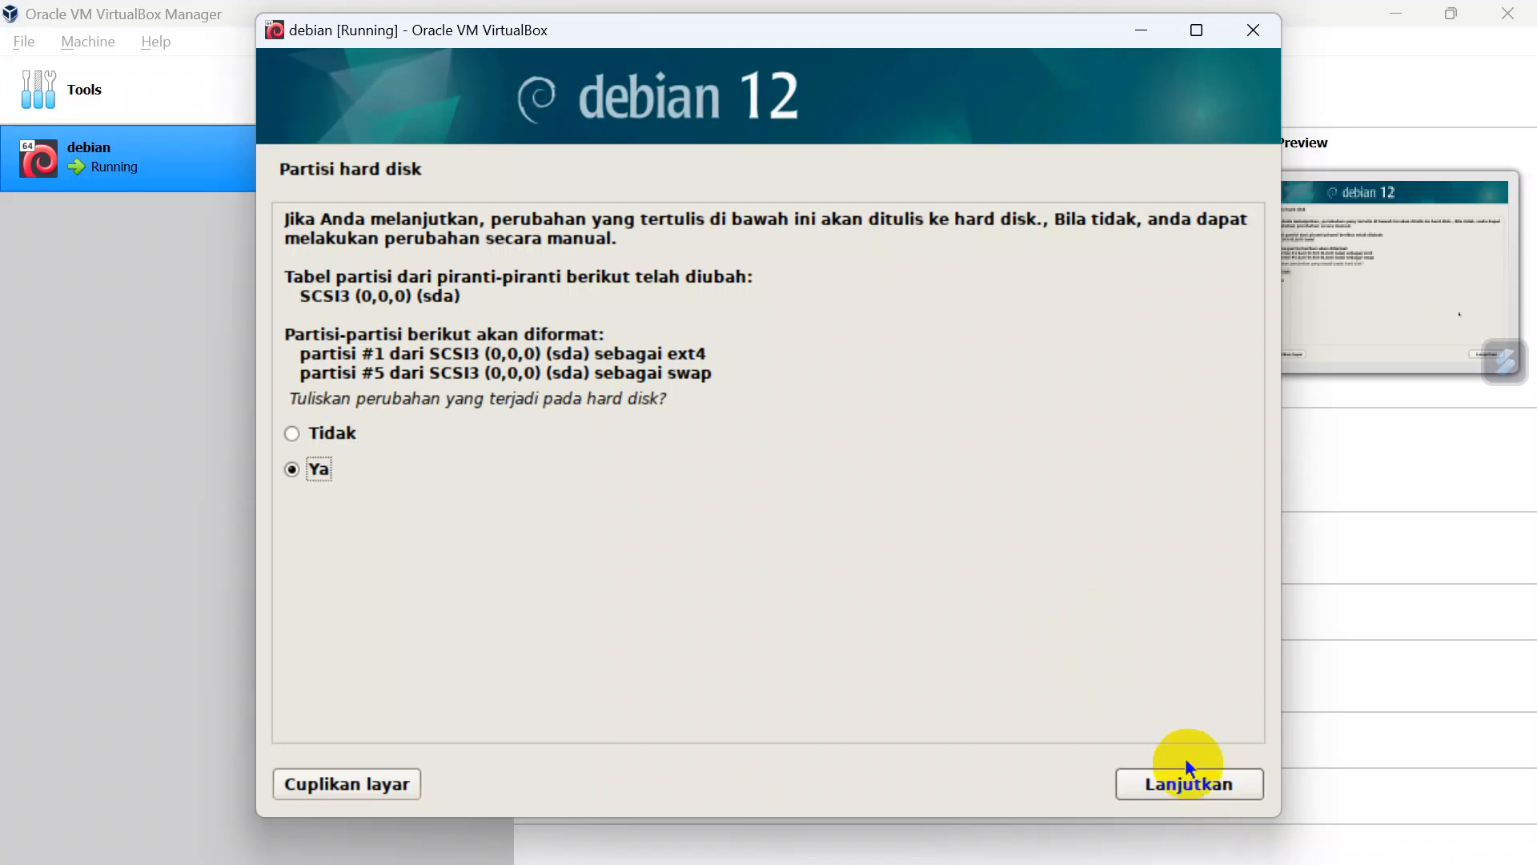
{"action": "left_click", "coordinate": [1195, 783]}
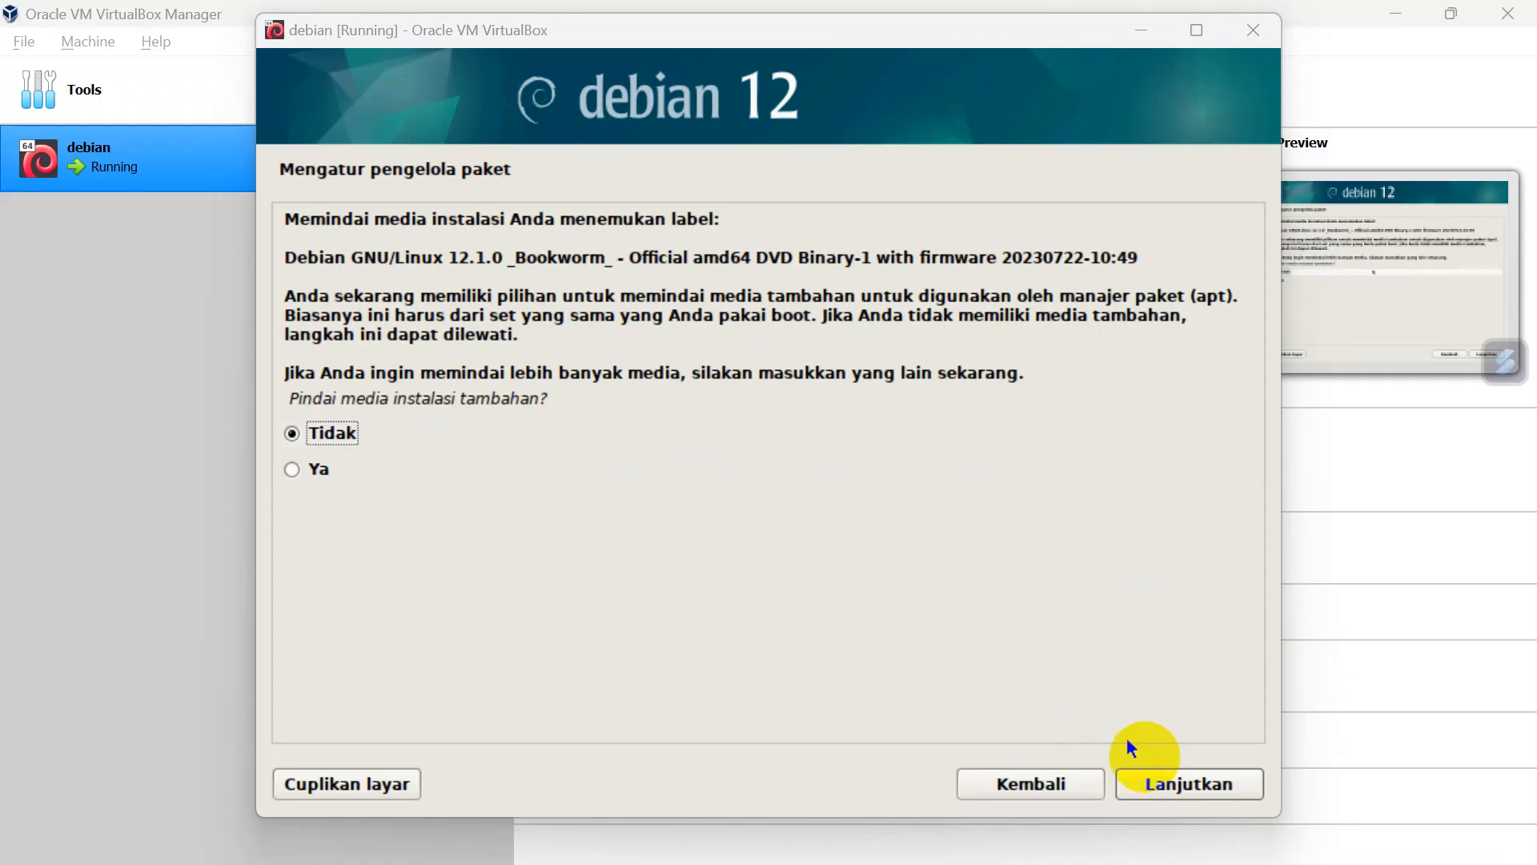
Step: Decline scanning additional installation media, using a network mirror, and taking part in the package usage survey
{"action": "left_click", "coordinate": [1169, 783]}
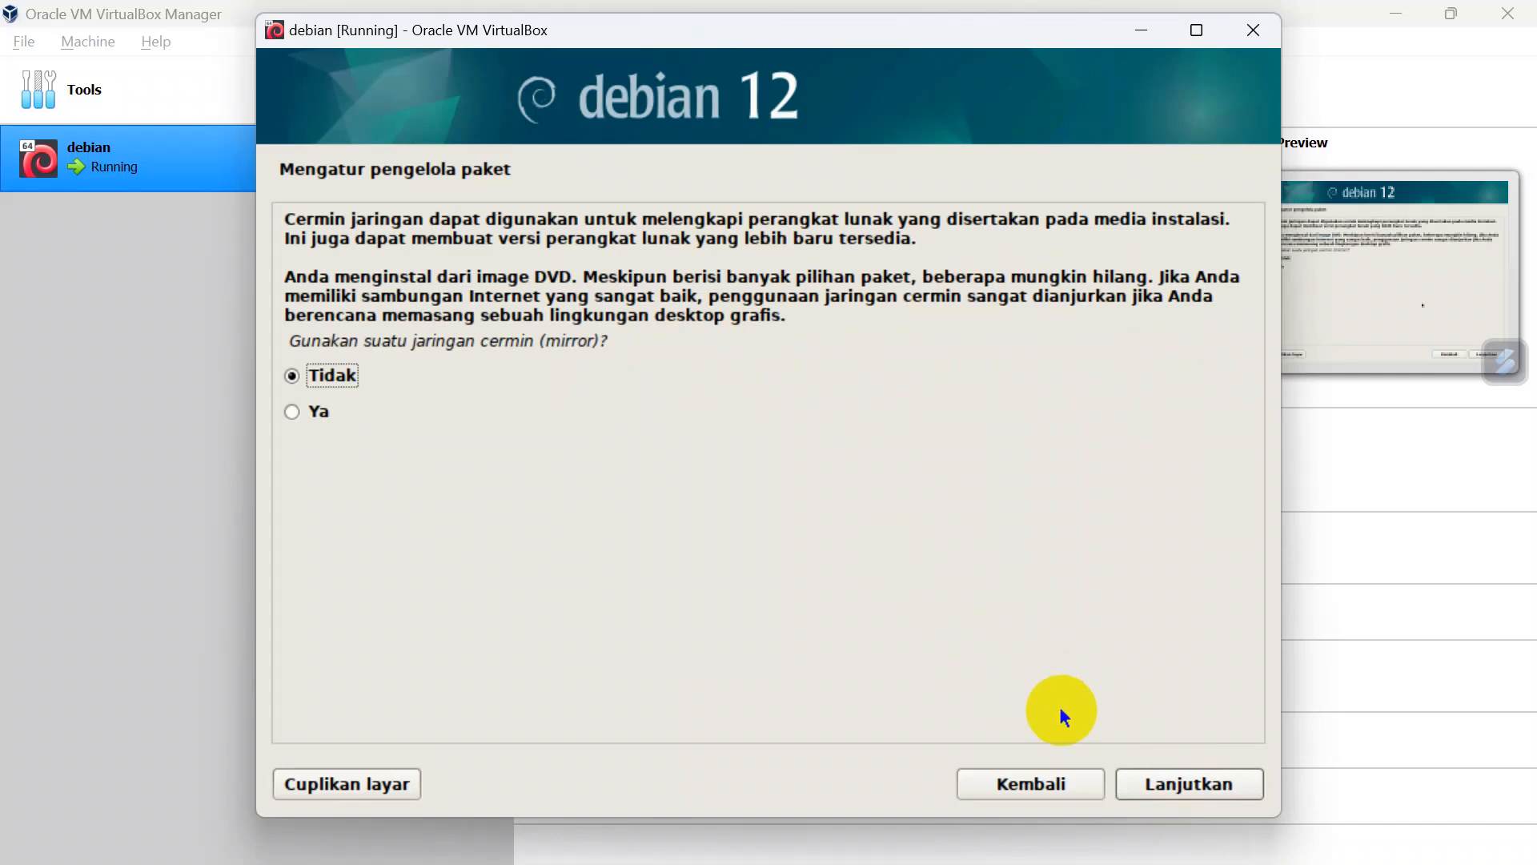
{"action": "left_click", "coordinate": [1164, 785]}
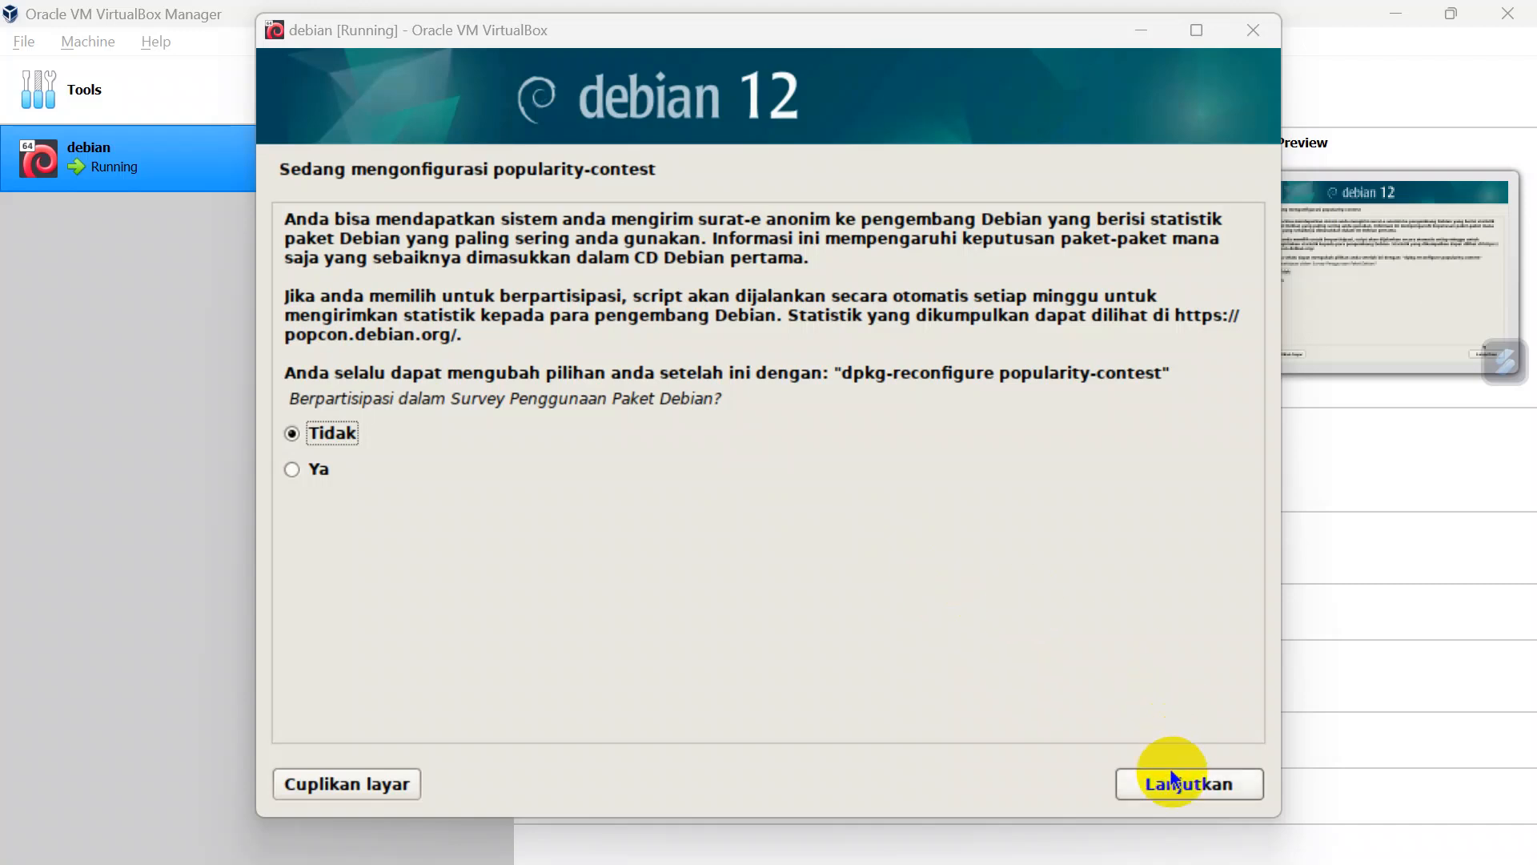
{"action": "left_click", "coordinate": [1189, 783]}
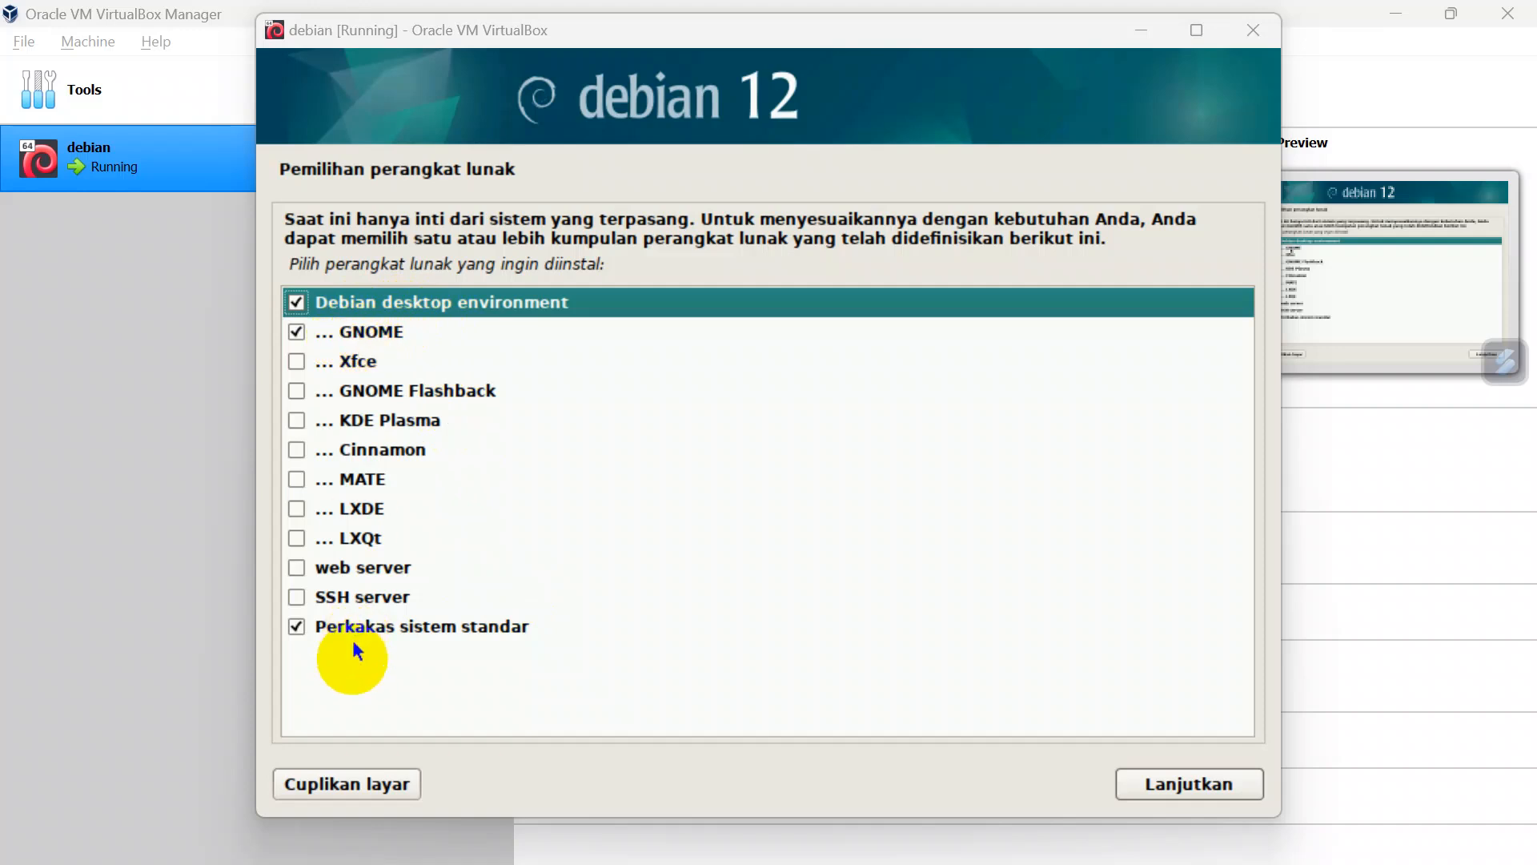
Step: Install the Debian desktop environment with GNOME and standard system utilities, and put the GRUB boot loader on /dev/sda
{"action": "left_click", "coordinate": [1129, 781]}
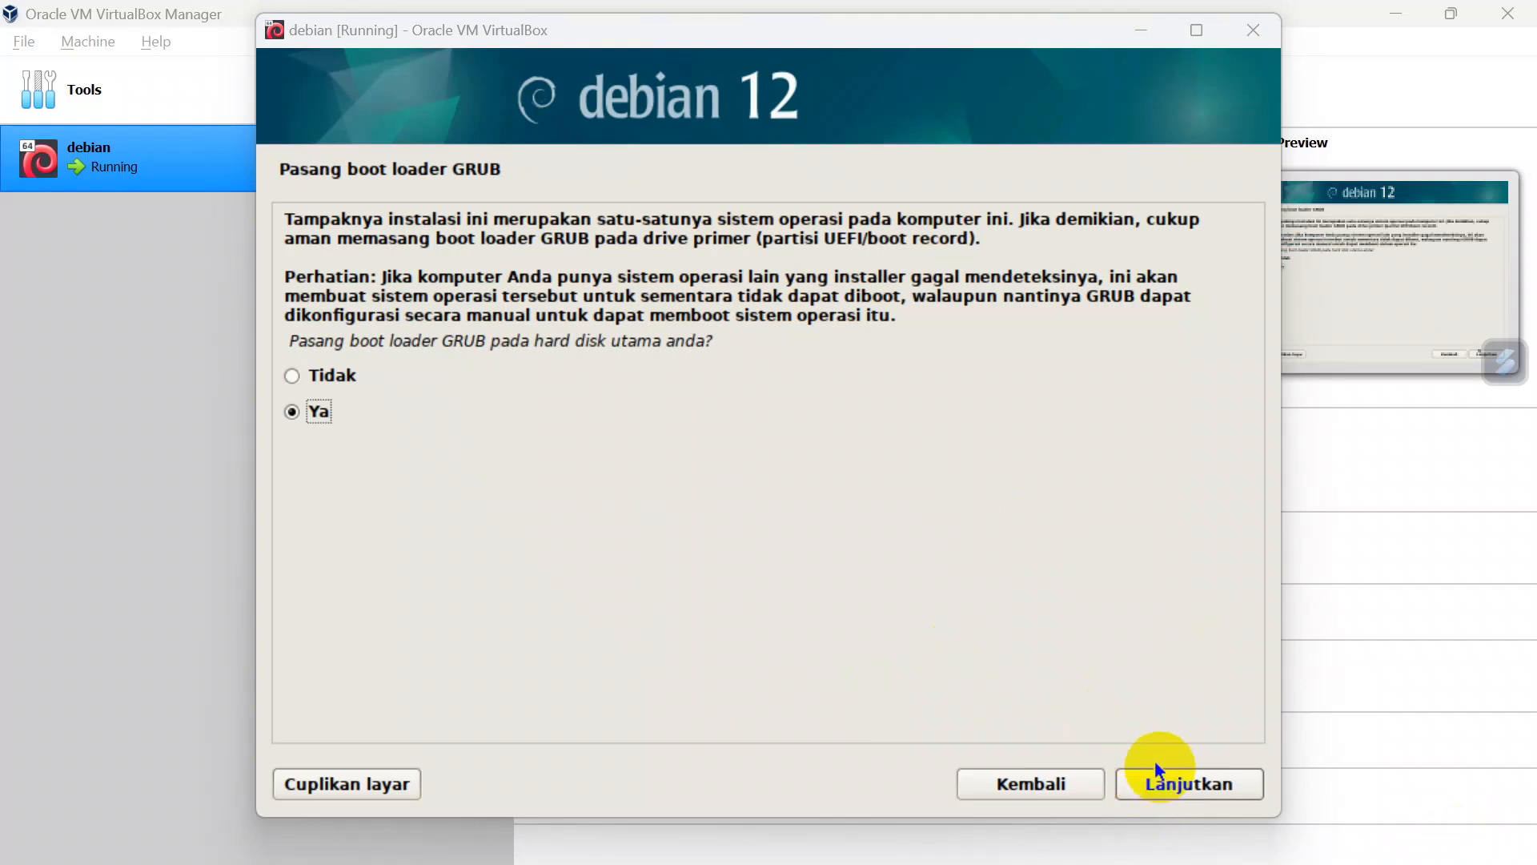
{"action": "left_click", "coordinate": [1167, 779]}
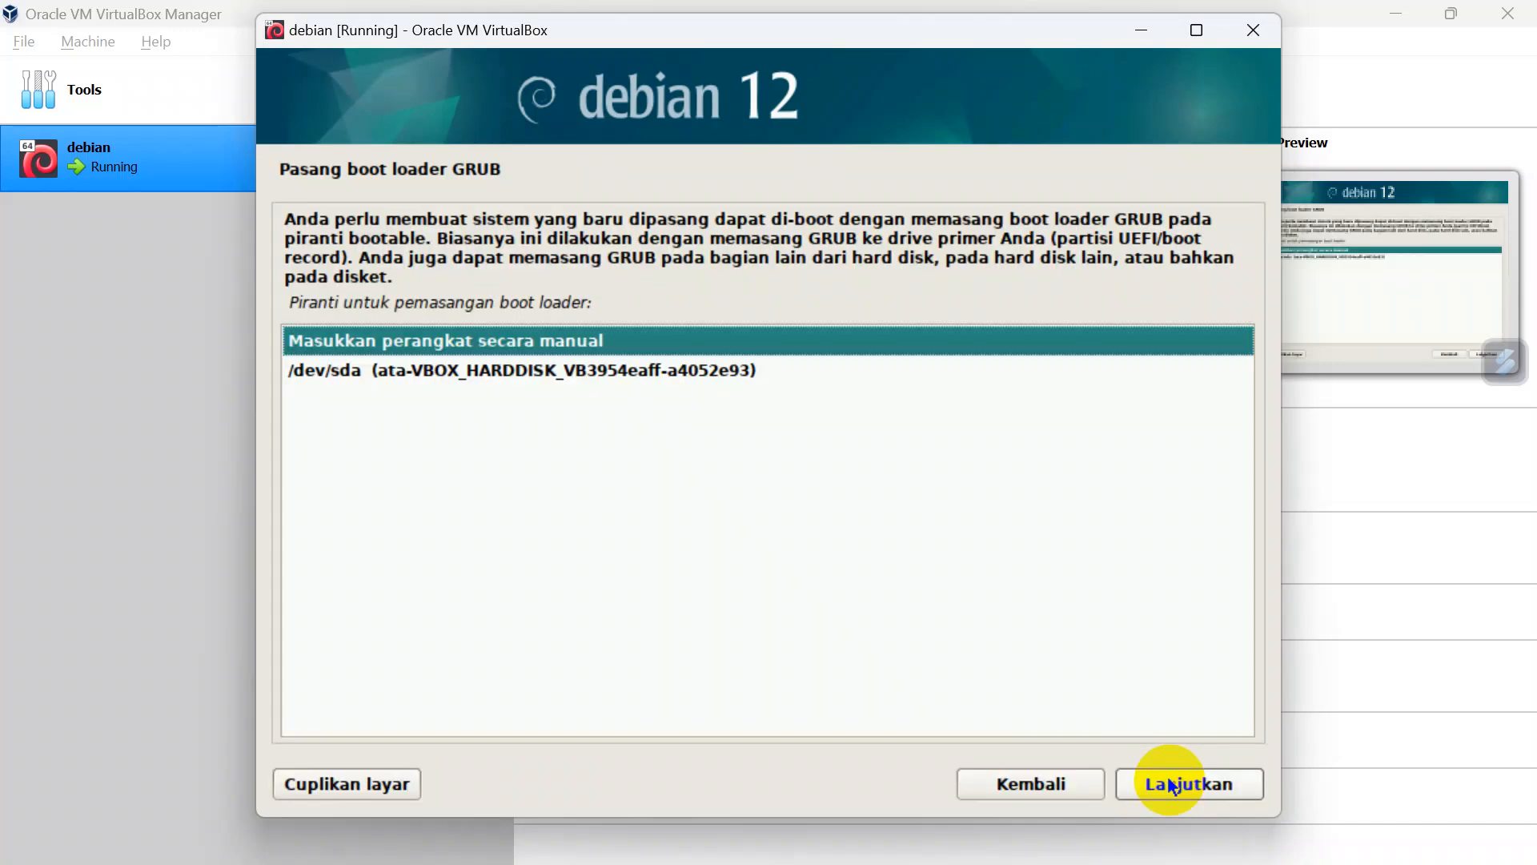
{"action": "left_click", "coordinate": [724, 373]}
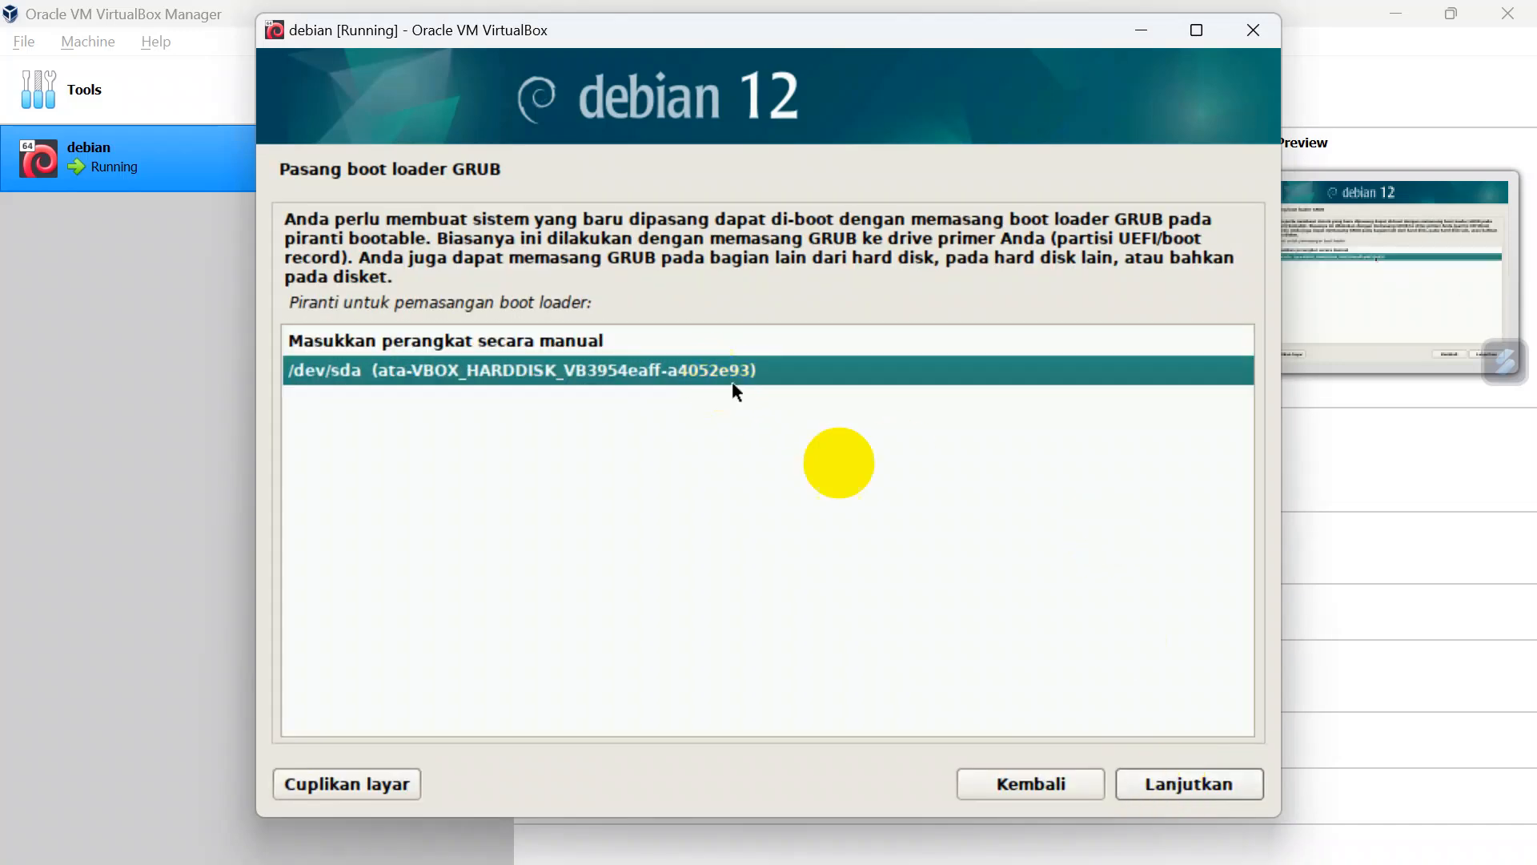
{"action": "left_click", "coordinate": [1150, 774]}
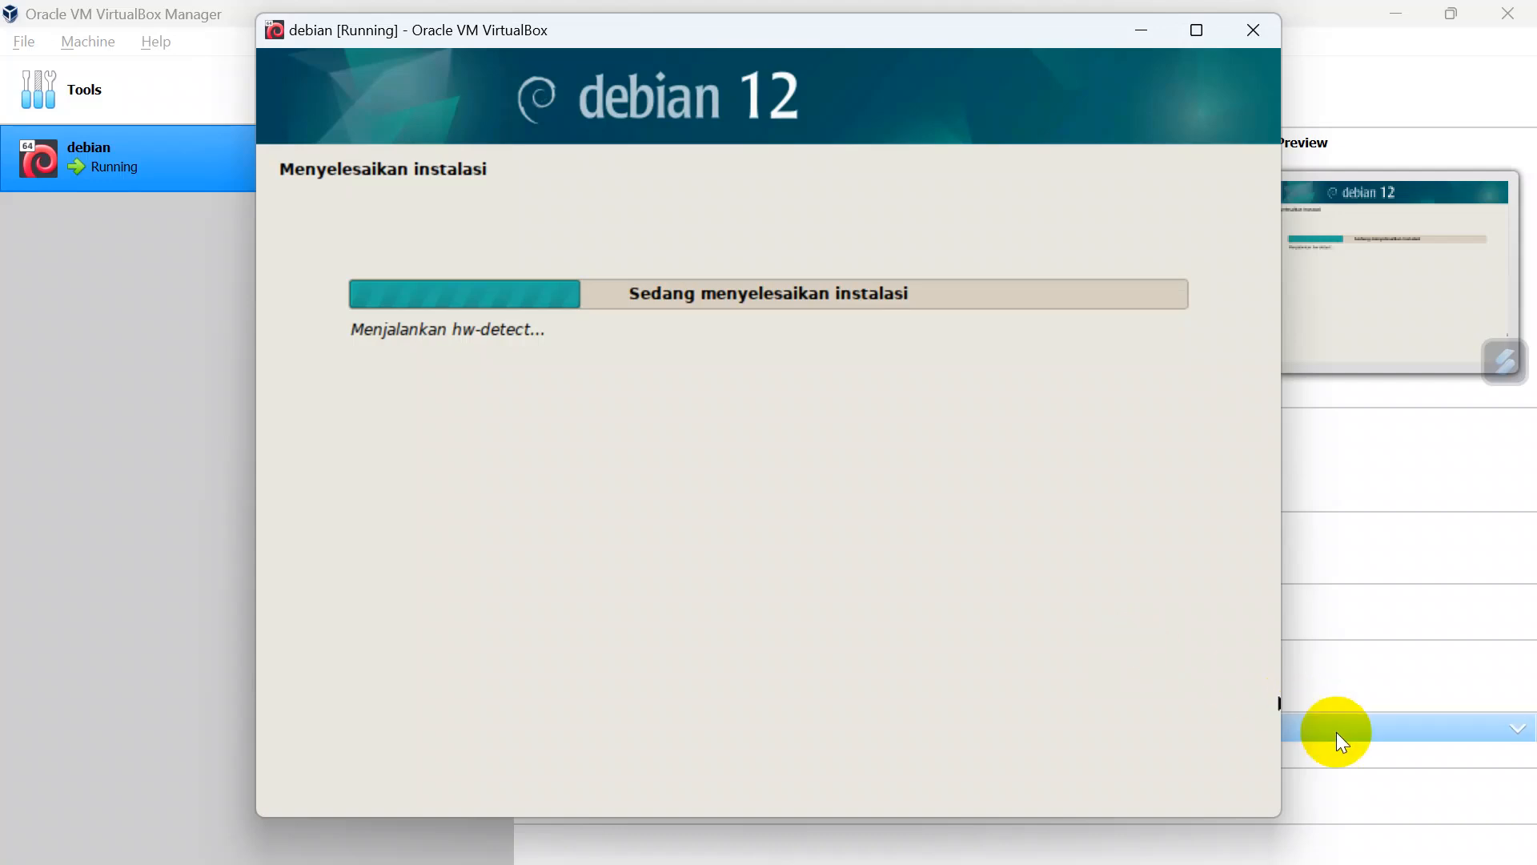
Step: Finish the installation by rebooting, and start Debian GNU/Linux from the GRUB boot menu
{"action": "left_click", "coordinate": [1477, 851]}
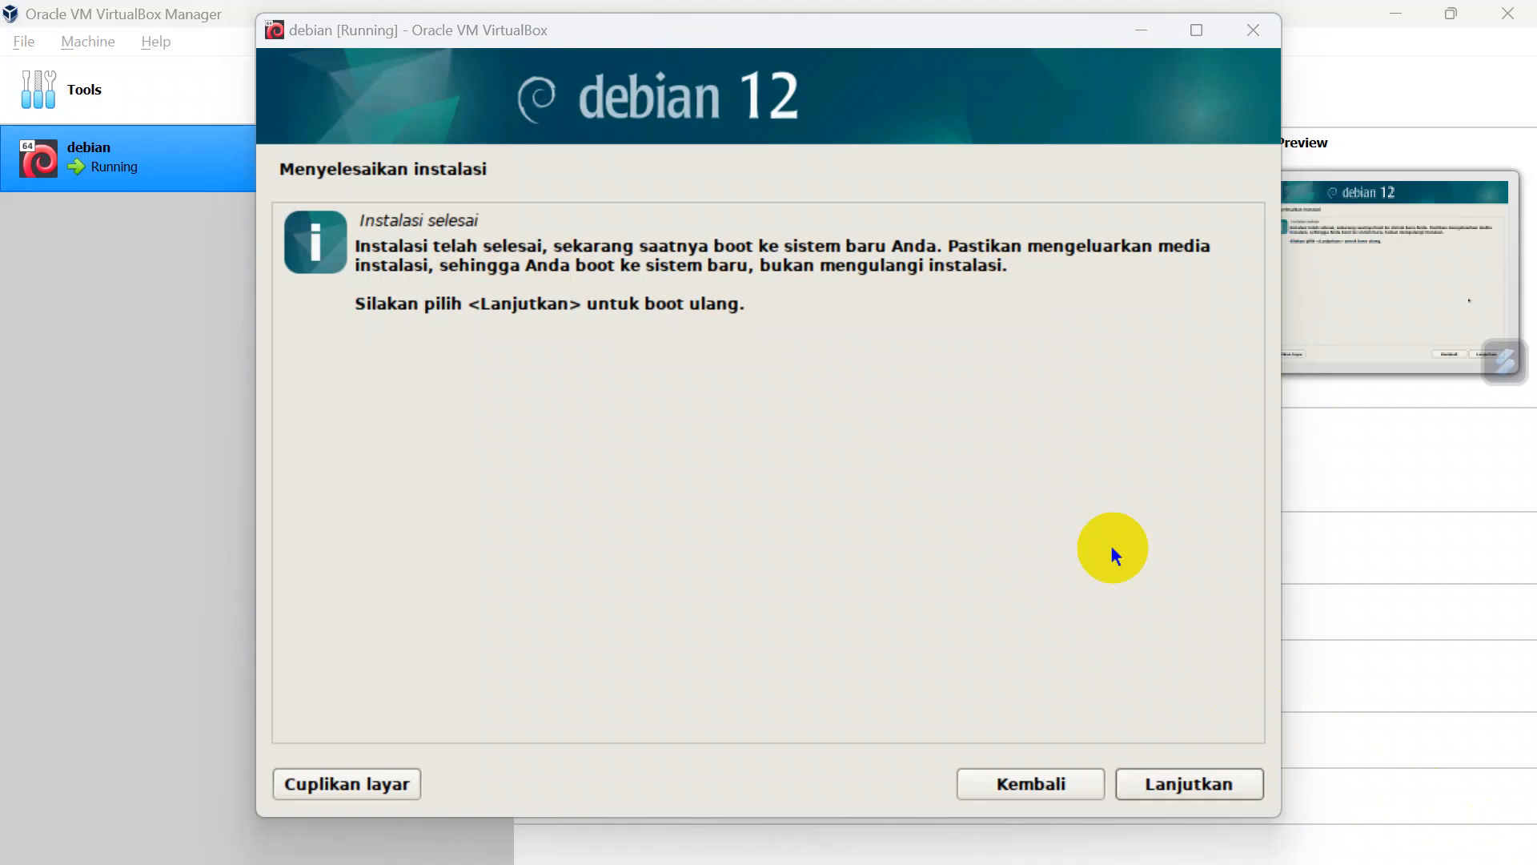
{"action": "left_click", "coordinate": [1142, 800]}
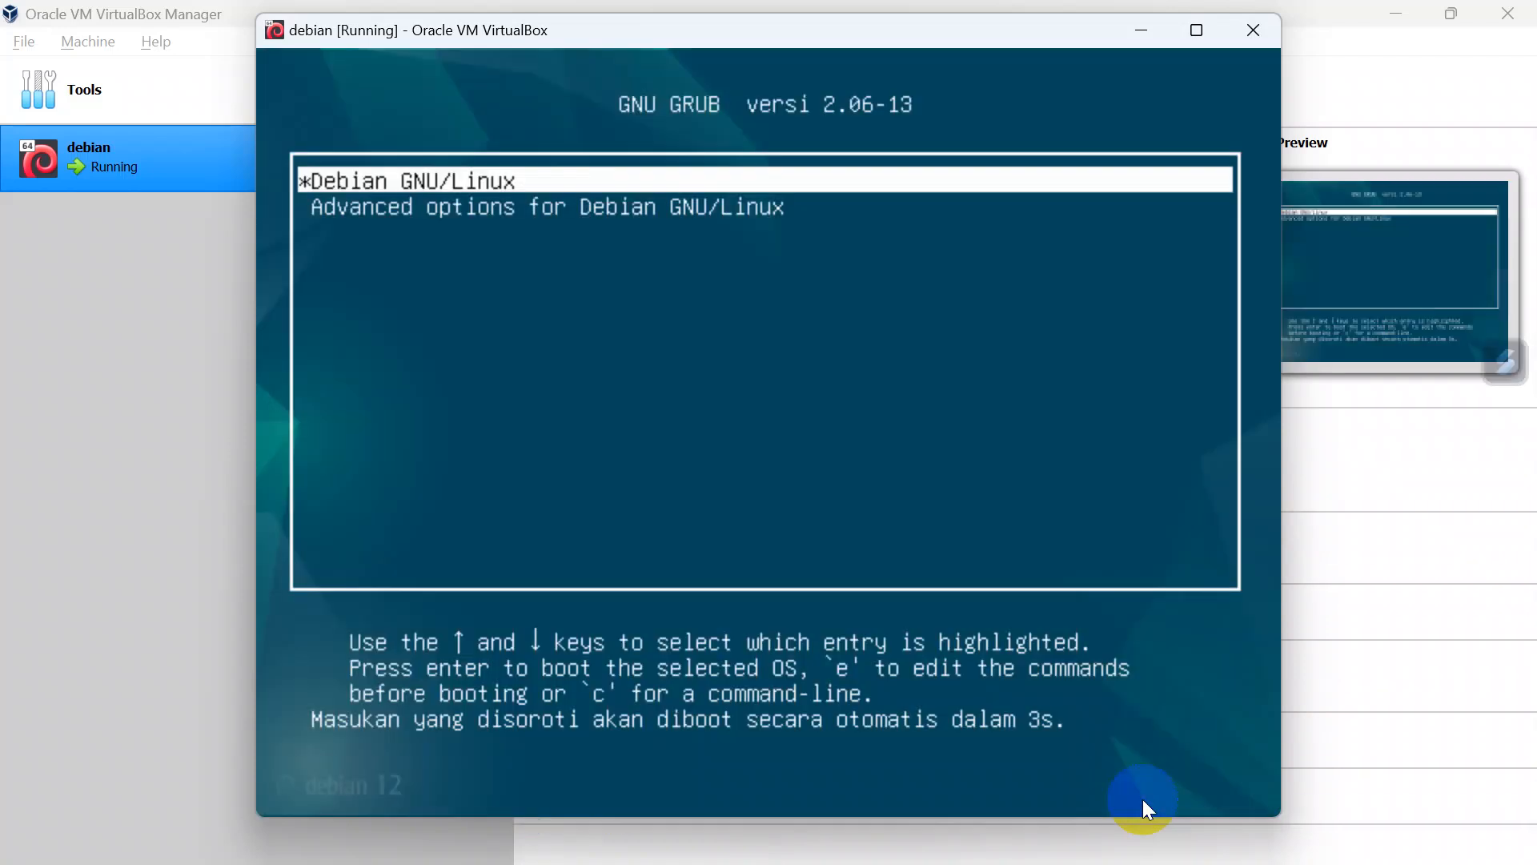
{"action": "key", "text": "Return"}
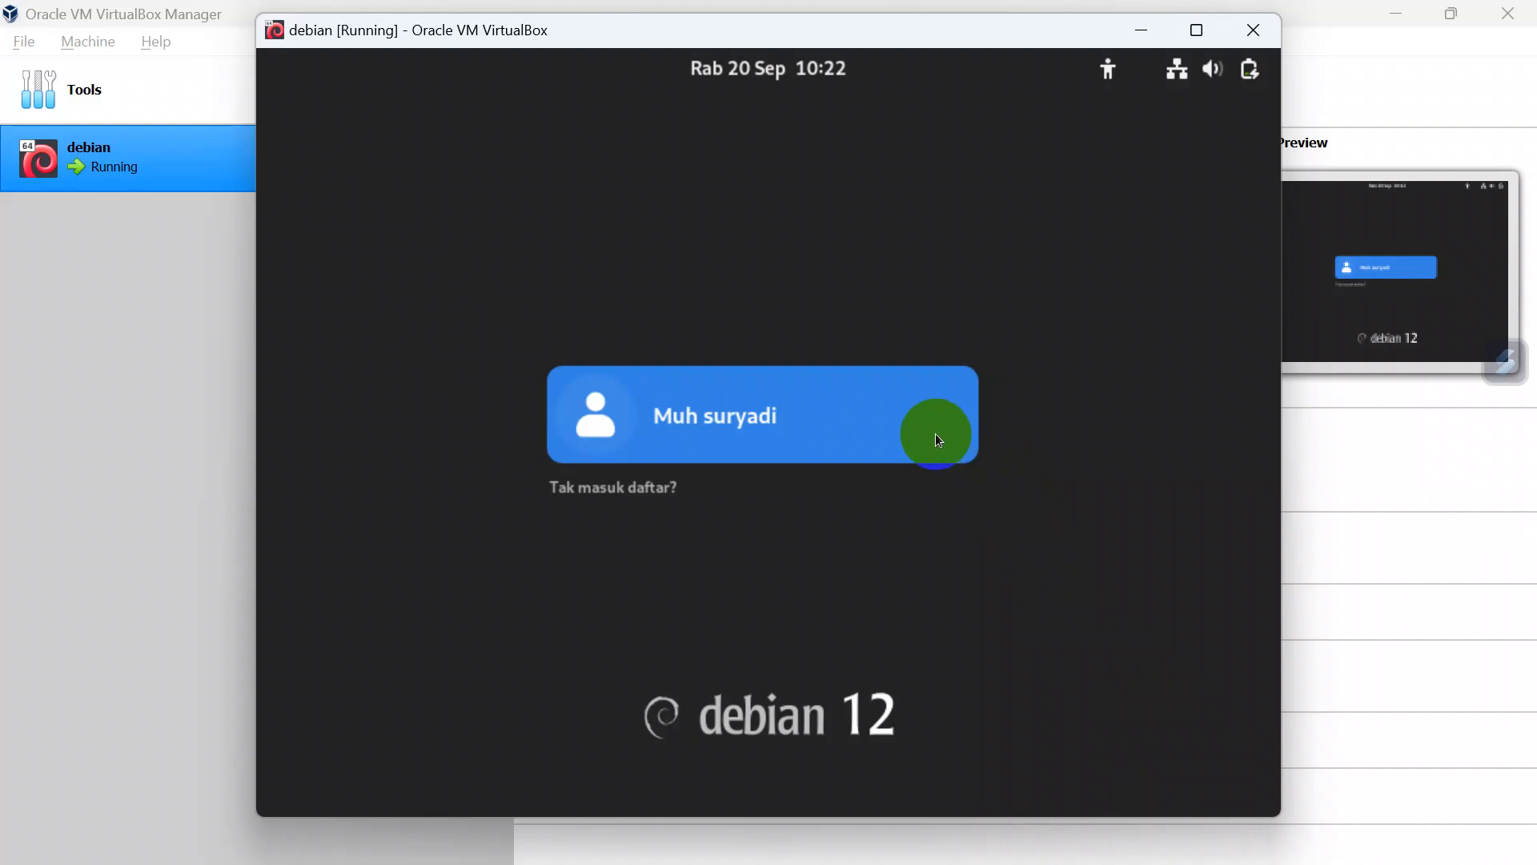
Step: Log in to the new user account by entering the account password
{"action": "left_click", "coordinate": [894, 420]}
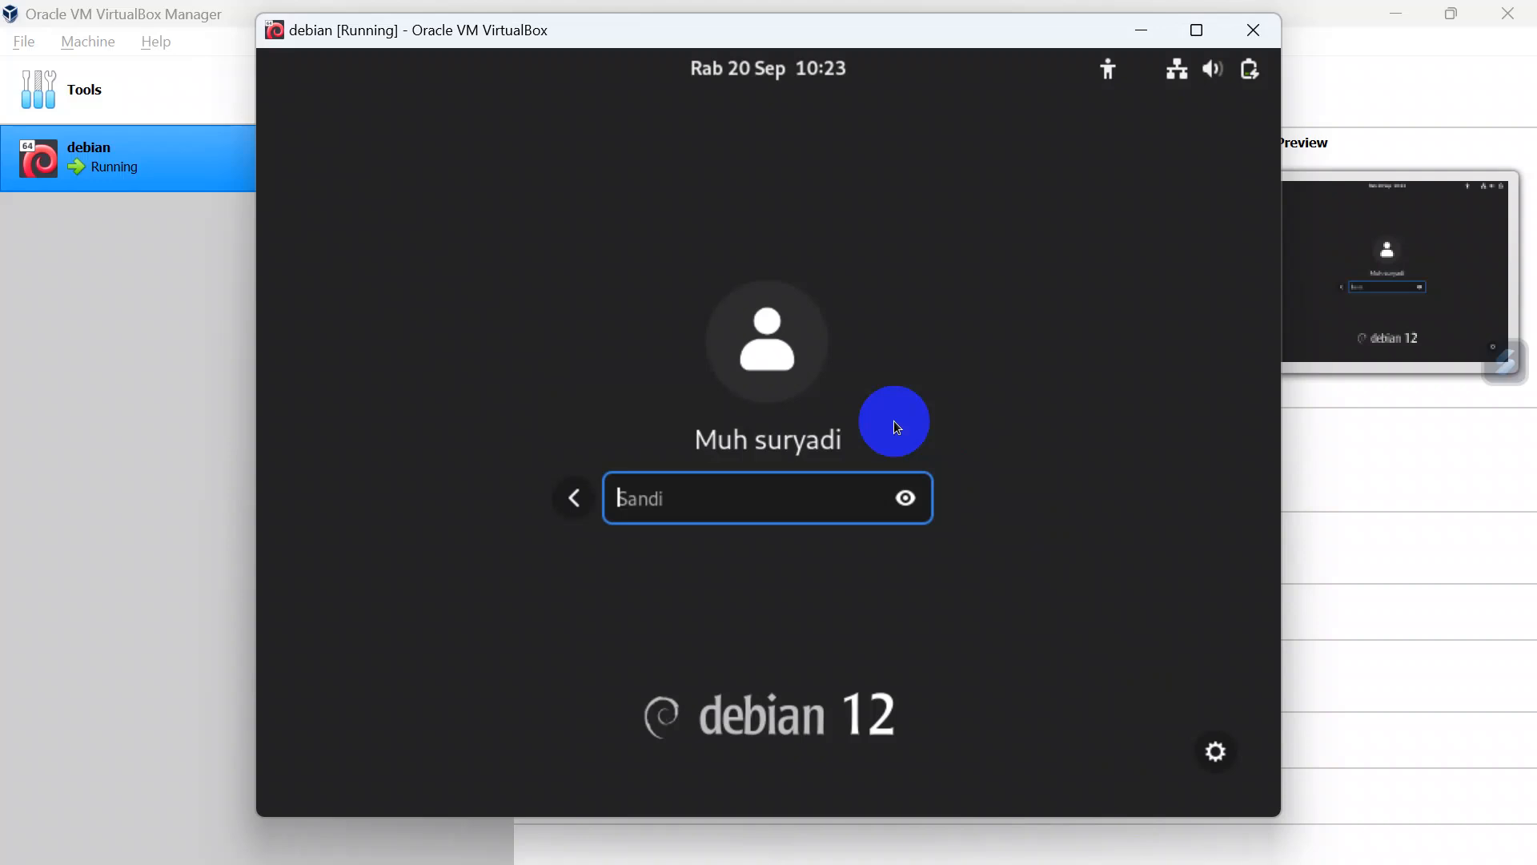
{"action": "type", "text": "•••••"}
{"action": "key", "text": "Return"}
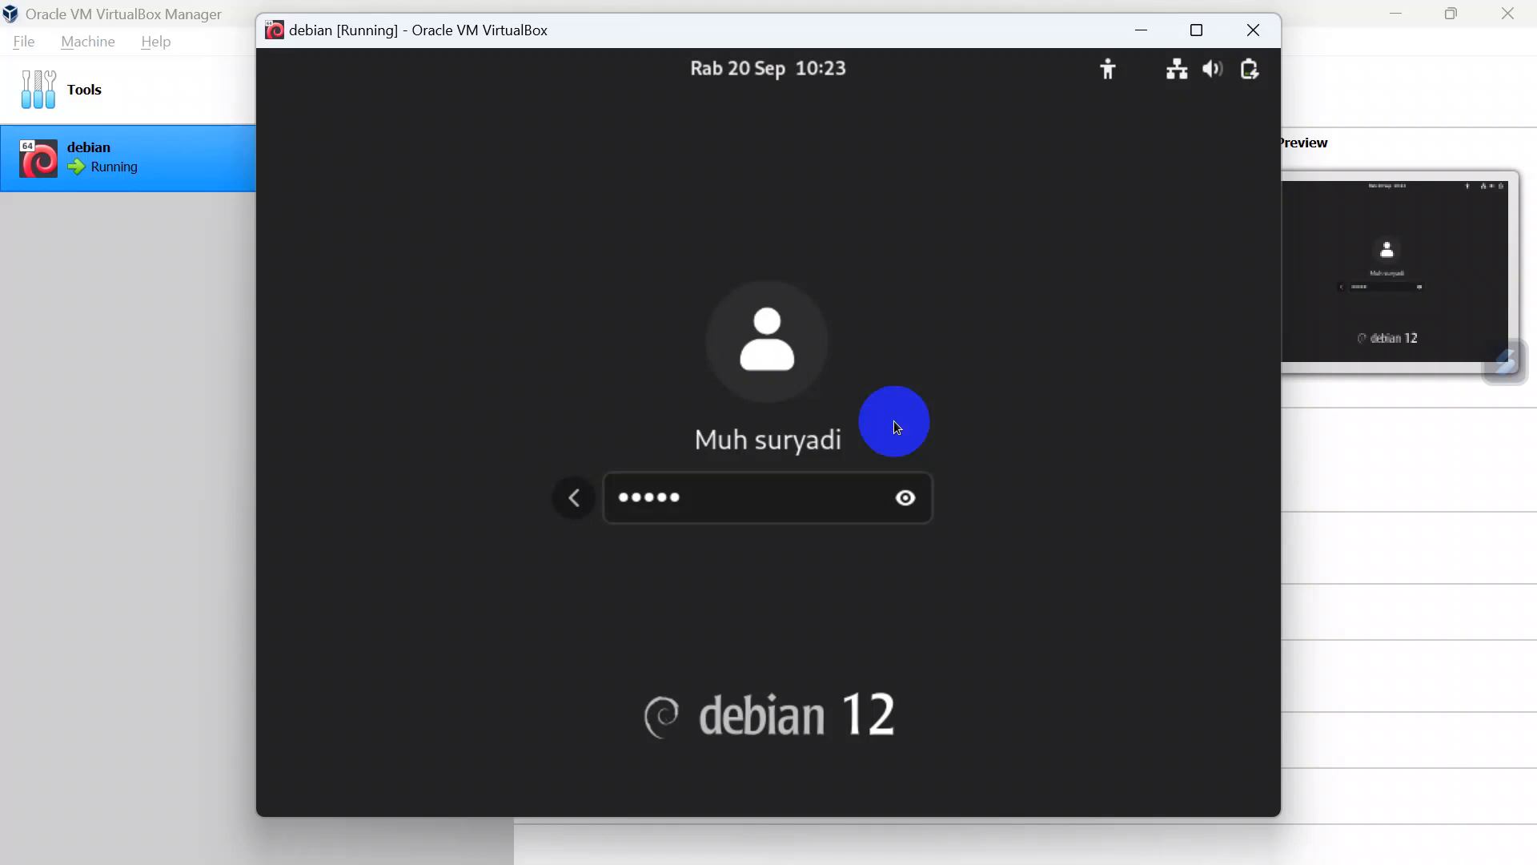
{"action": "key", "text": "Return"}
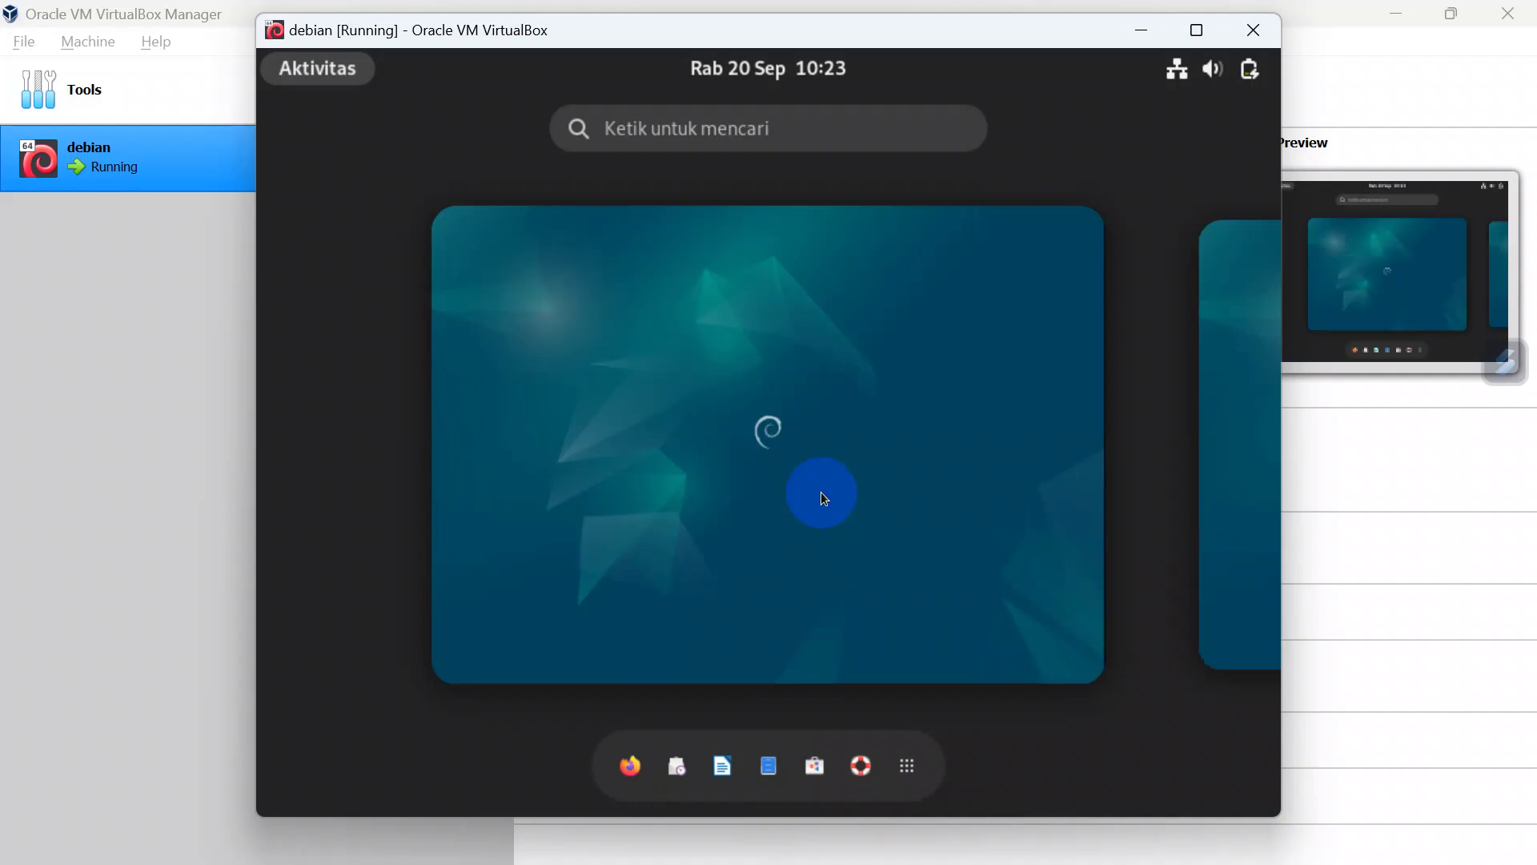
Step: Complete the initial setup with Bahasa Indonesia, the Inggris (AS) keyboard layout and default privacy, skipping the online accounts
{"action": "left_click", "coordinate": [823, 496]}
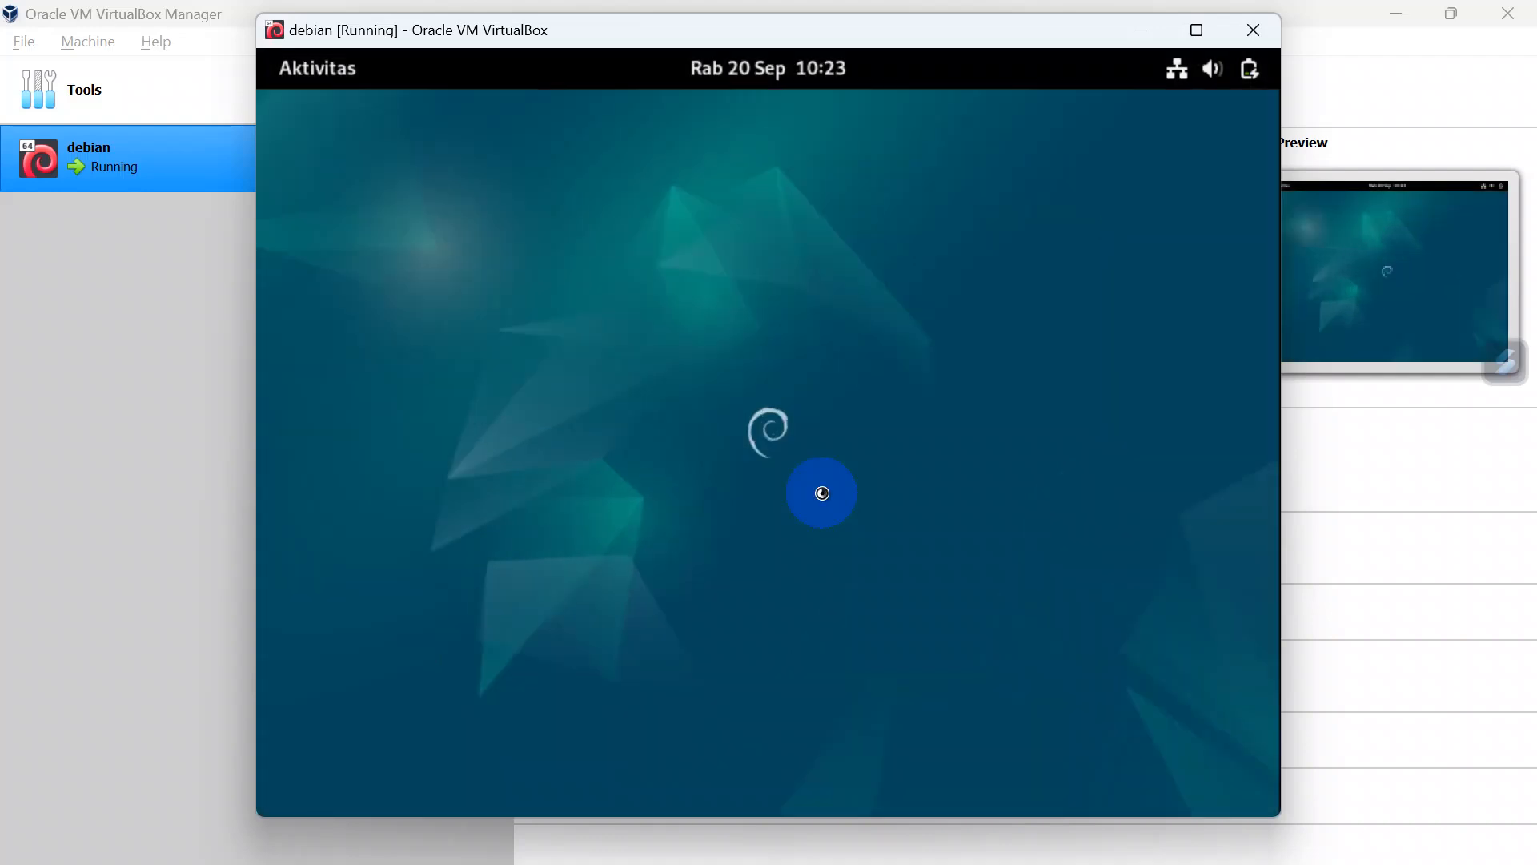
{"action": "left_click", "coordinate": [317, 73]}
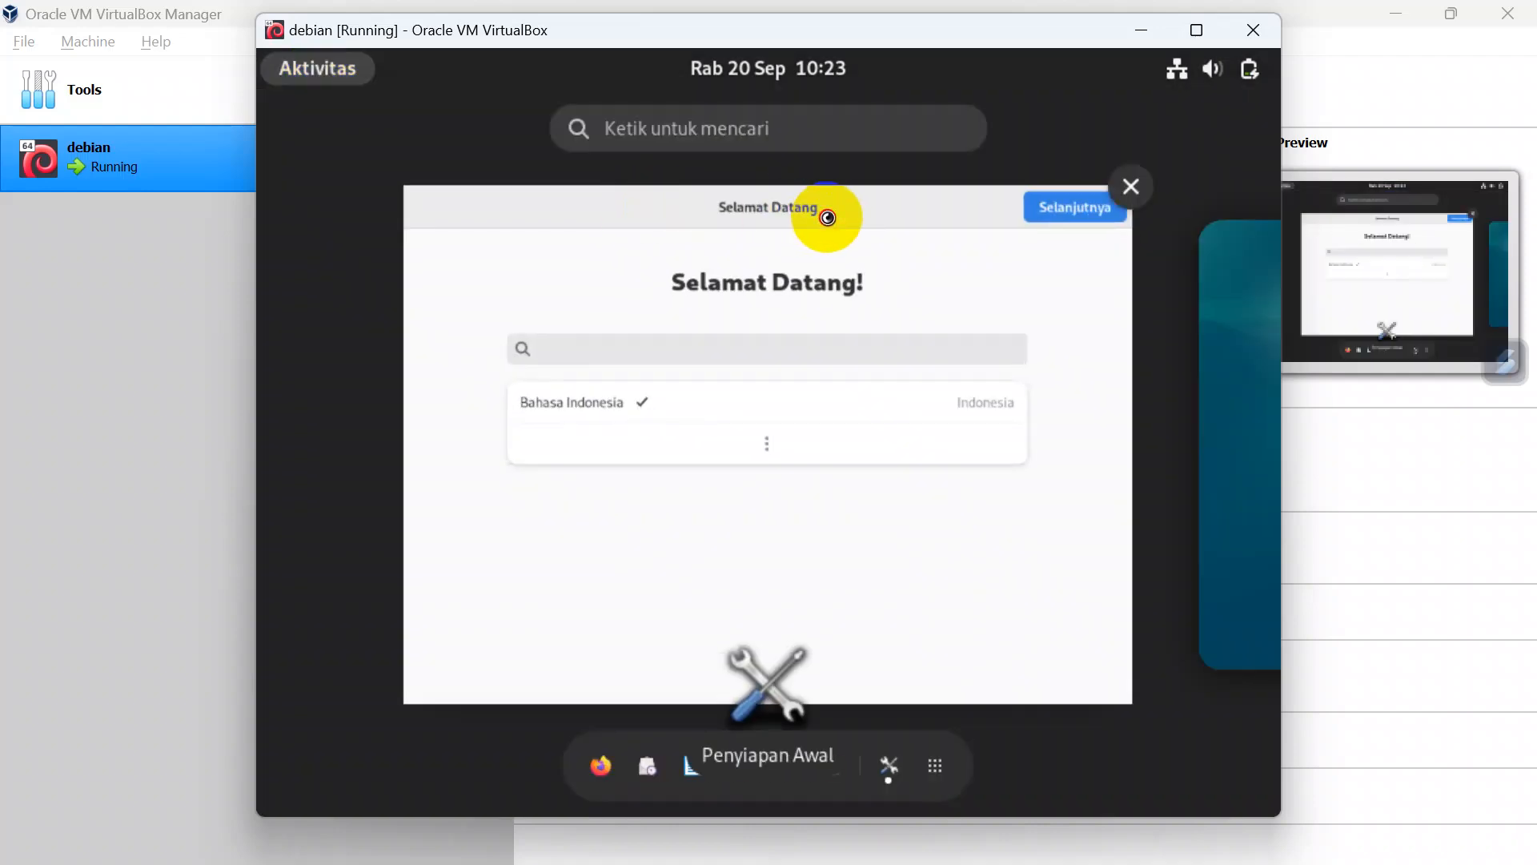
{"action": "left_click", "coordinate": [825, 216]}
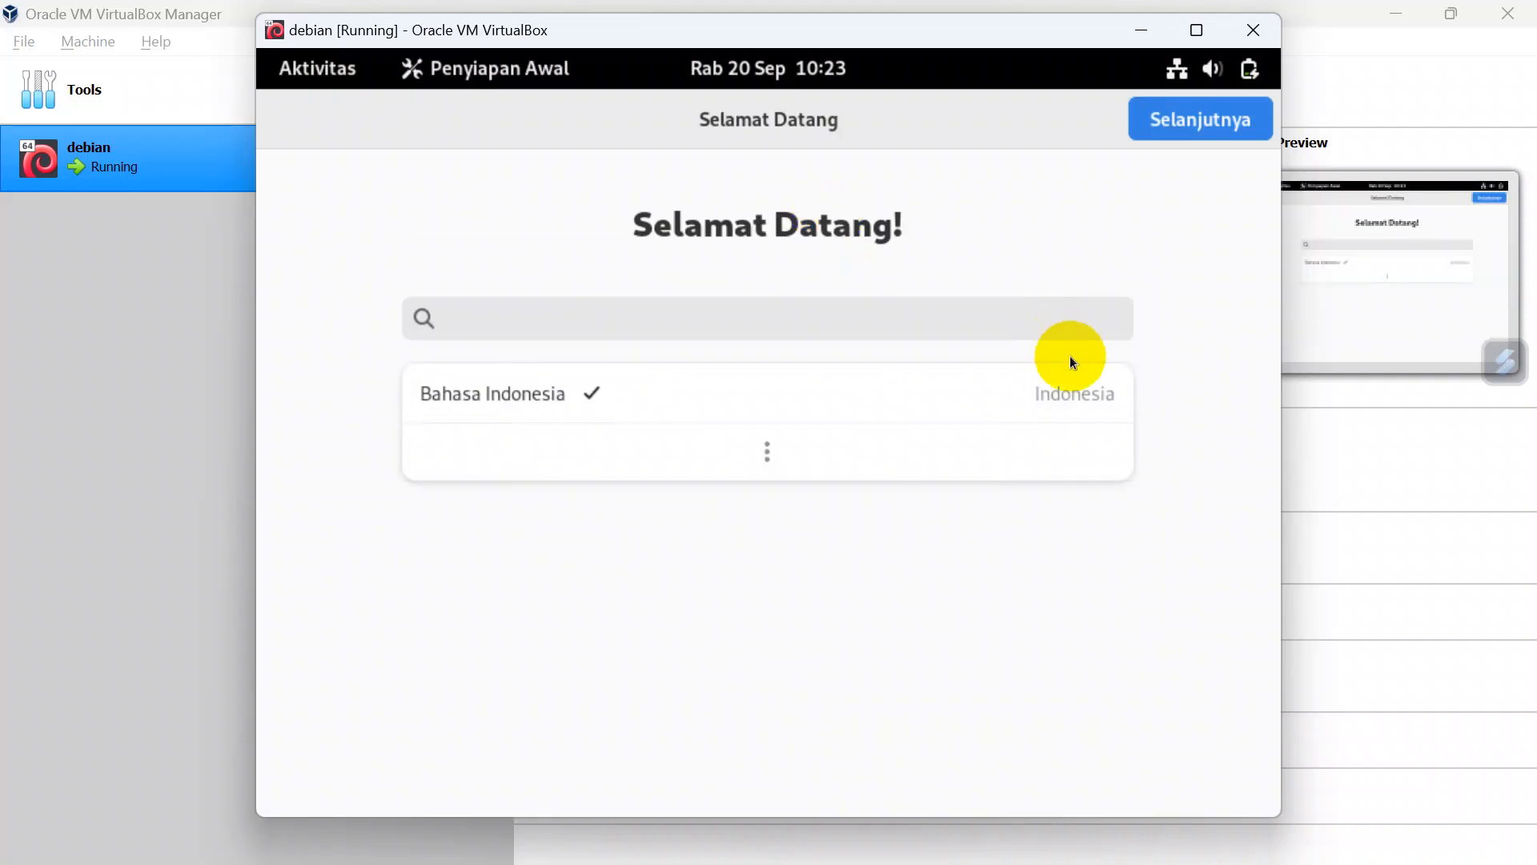
{"action": "left_click", "coordinate": [1178, 130]}
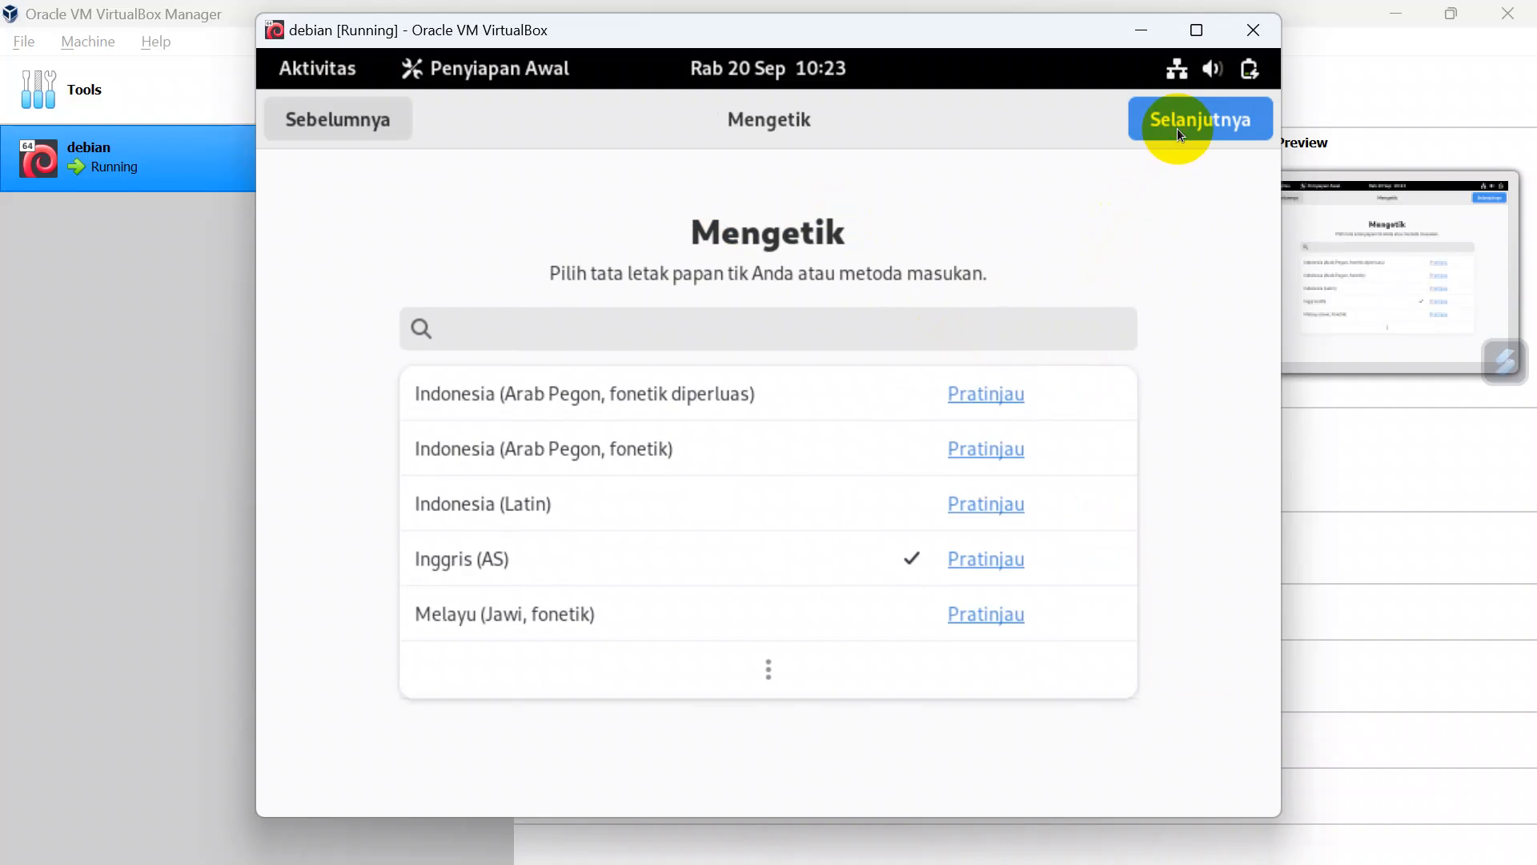
{"action": "left_click", "coordinate": [1177, 128]}
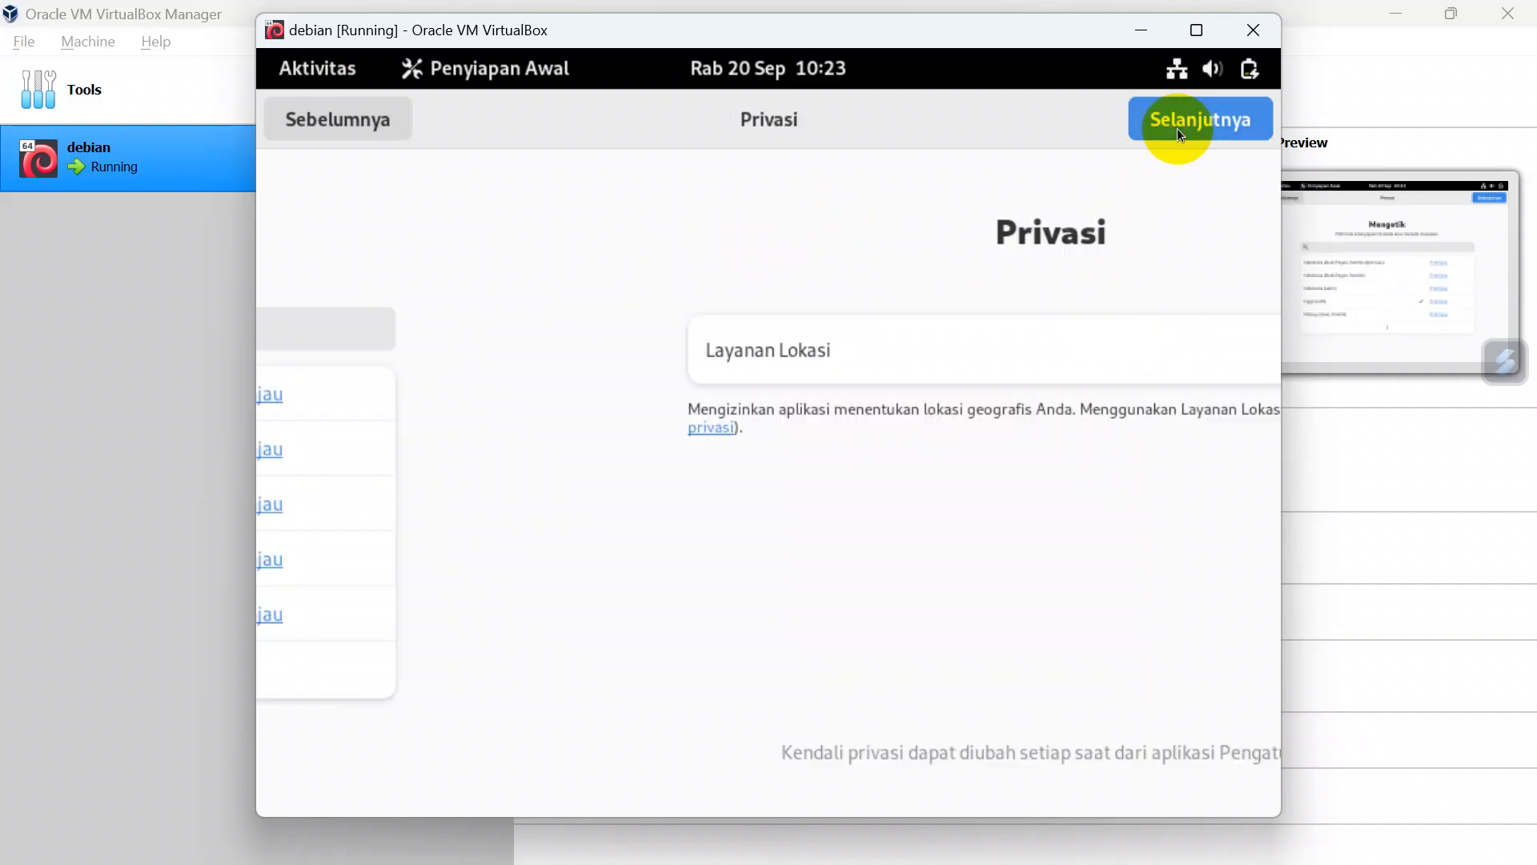
{"action": "left_click", "coordinate": [1177, 128]}
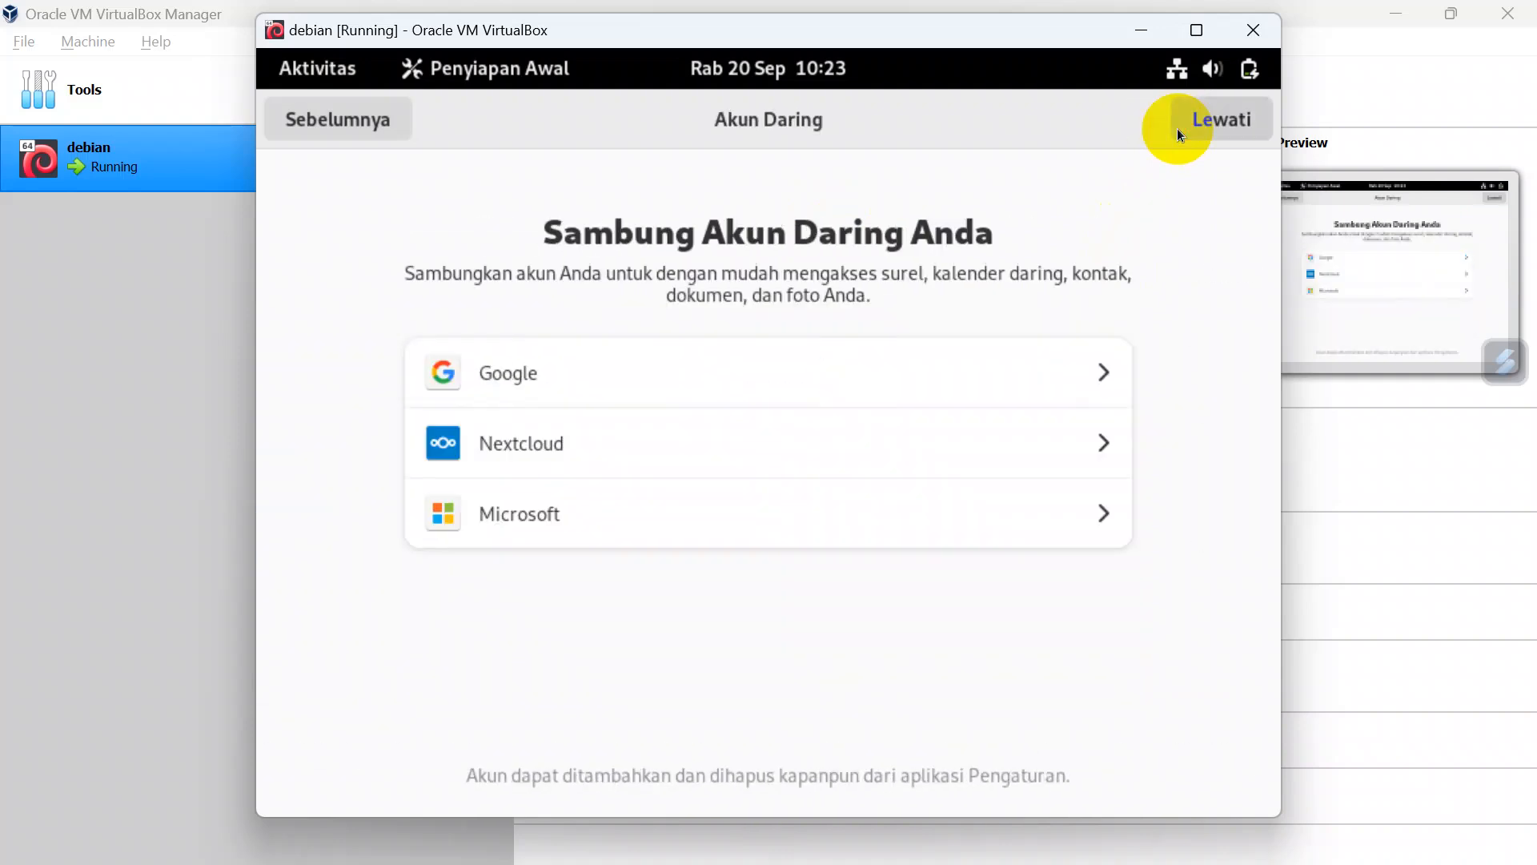
{"action": "left_click", "coordinate": [1177, 128]}
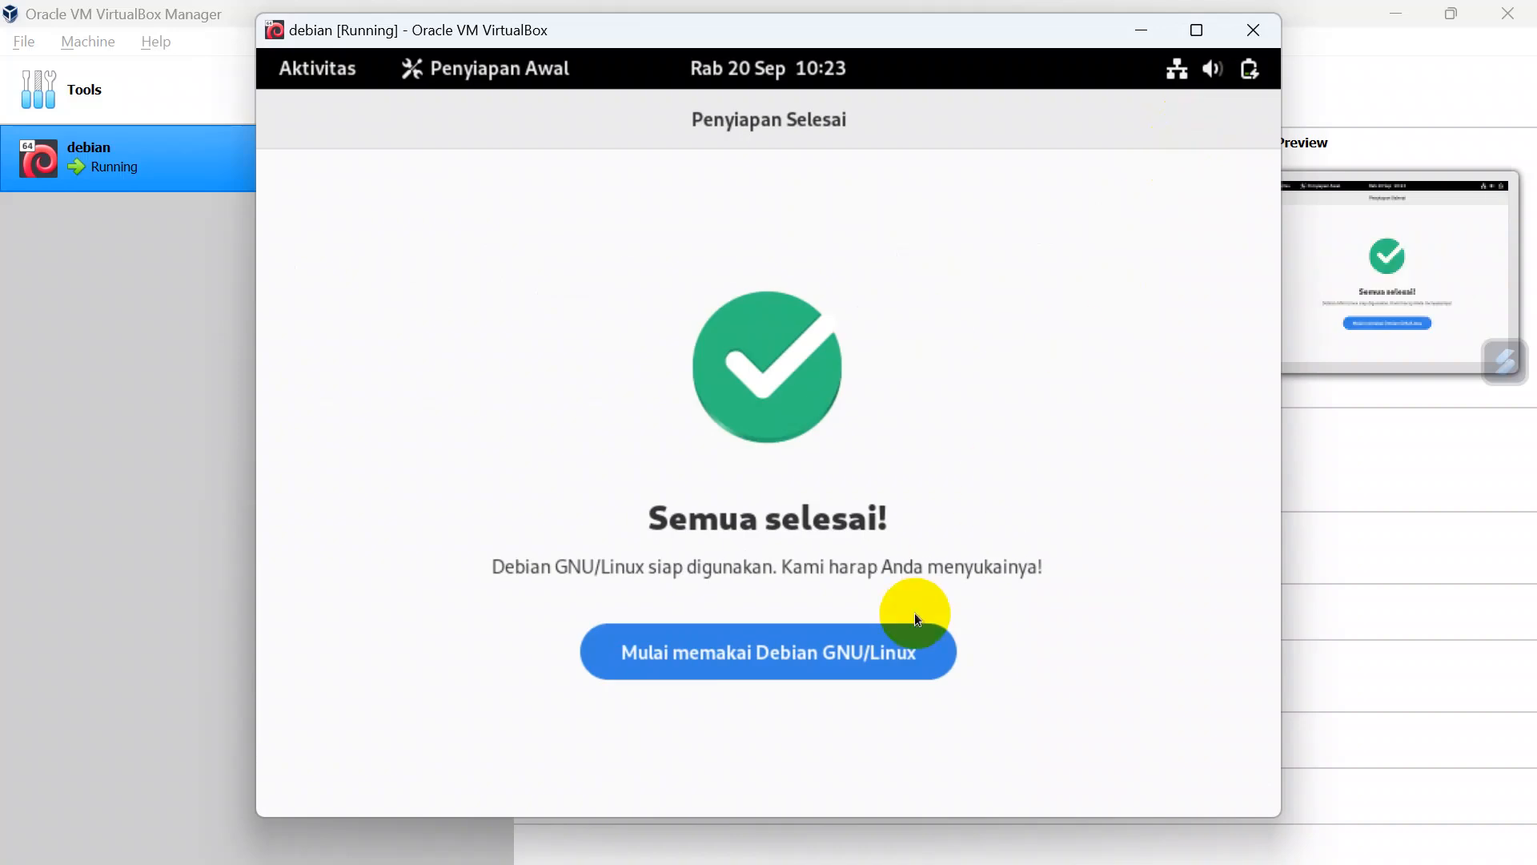
{"action": "left_click", "coordinate": [849, 666]}
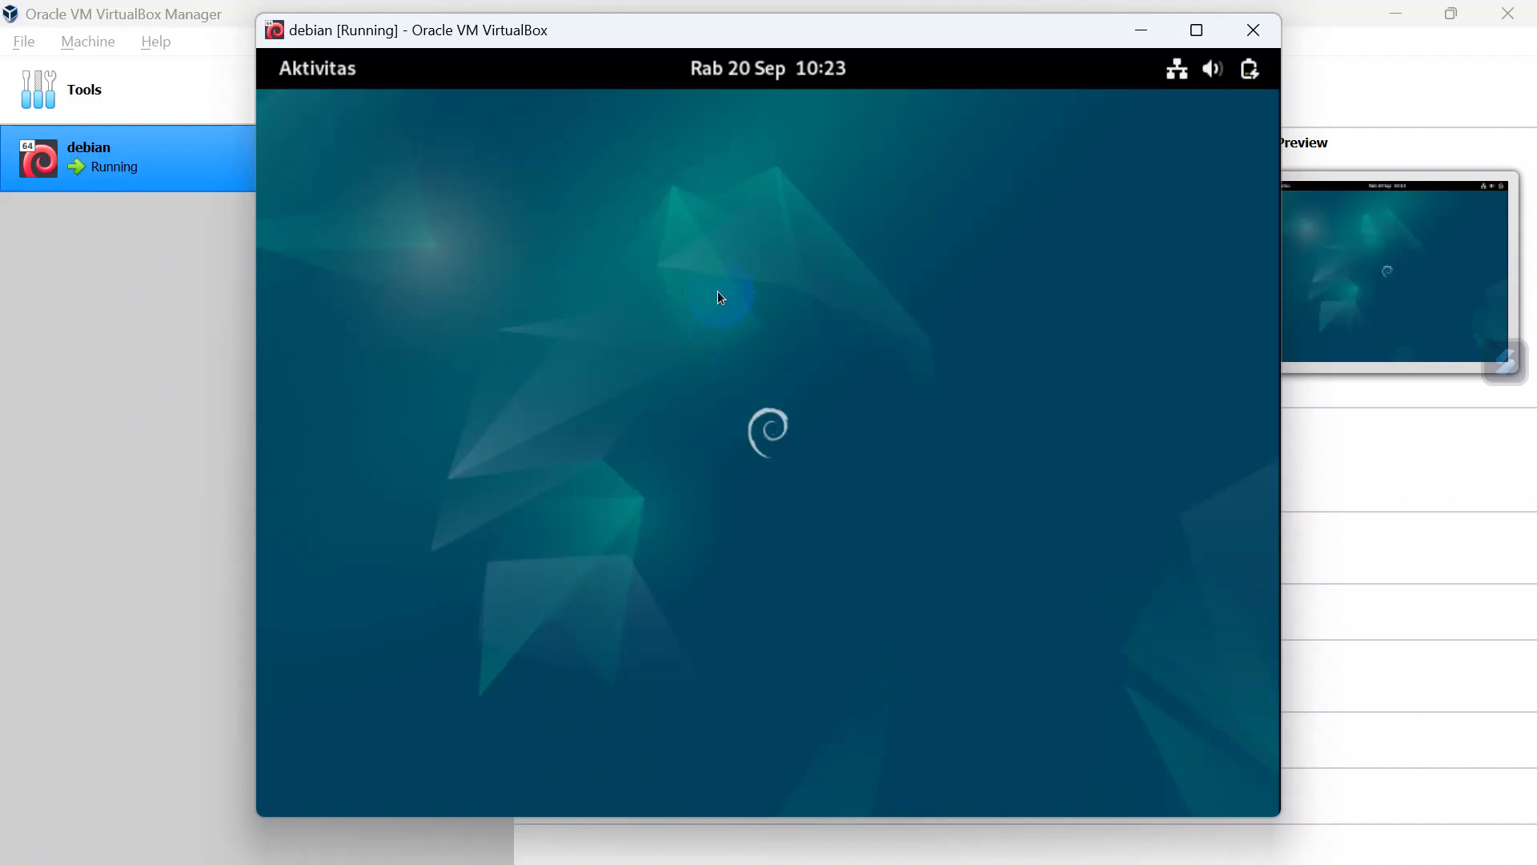
Step: Browse both pages of installed applications from the activities overview
{"action": "left_click", "coordinate": [327, 65]}
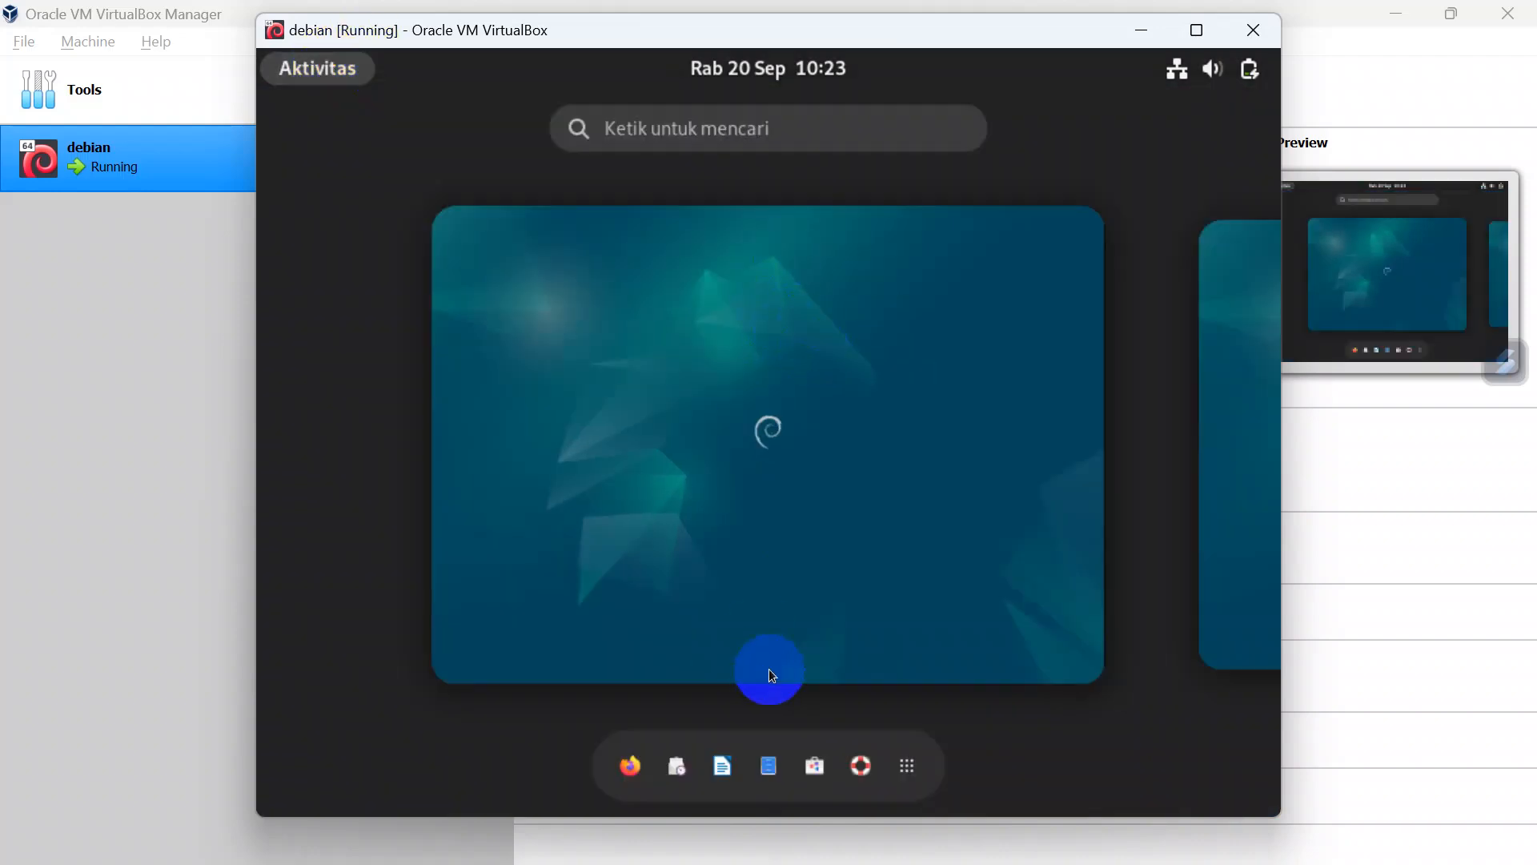
{"action": "left_click", "coordinate": [824, 125]}
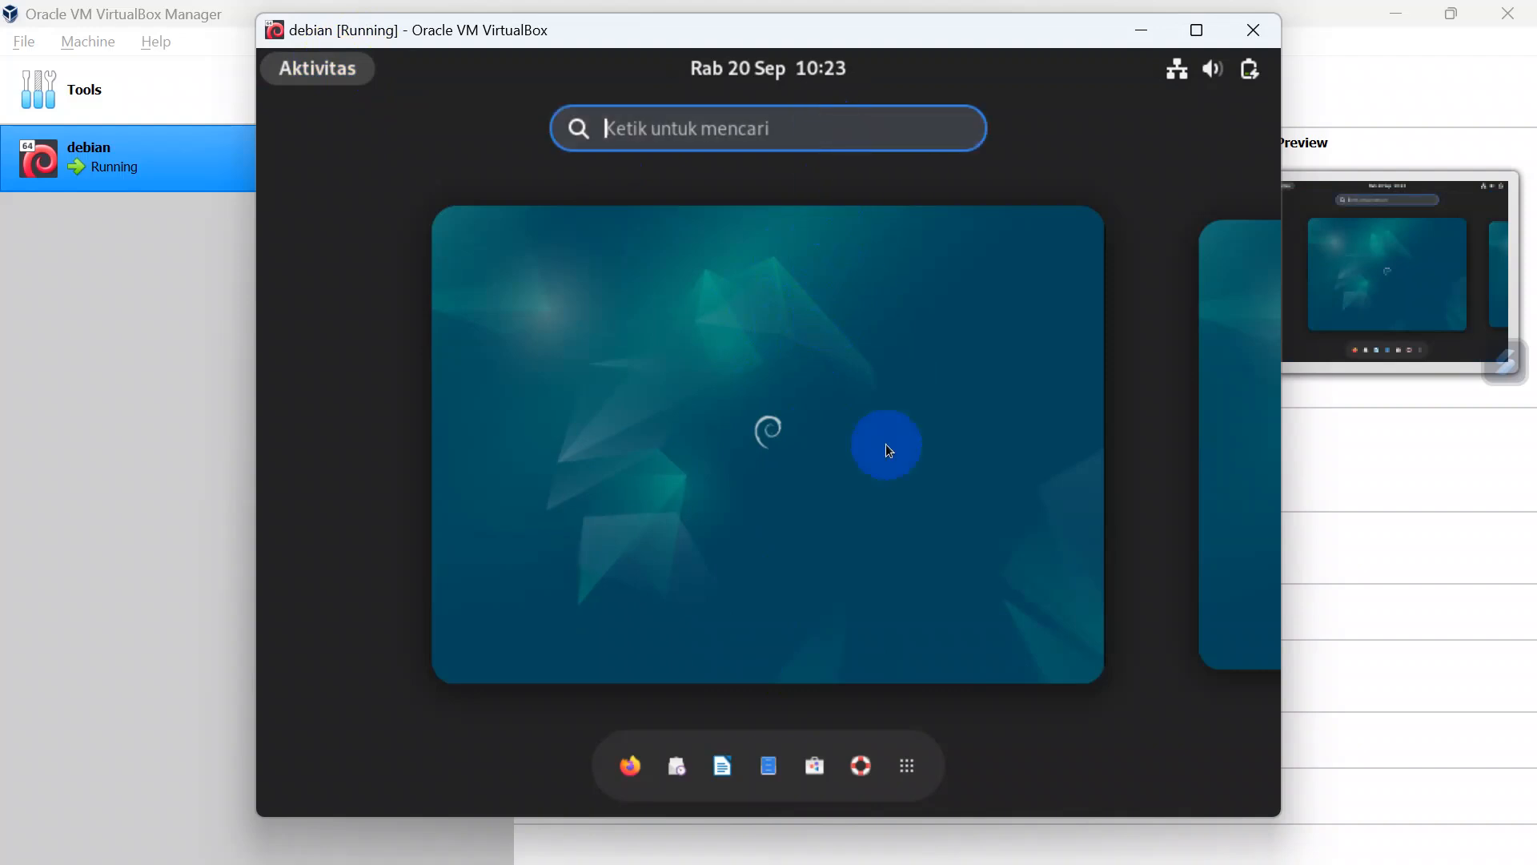
{"action": "left_click", "coordinate": [906, 764]}
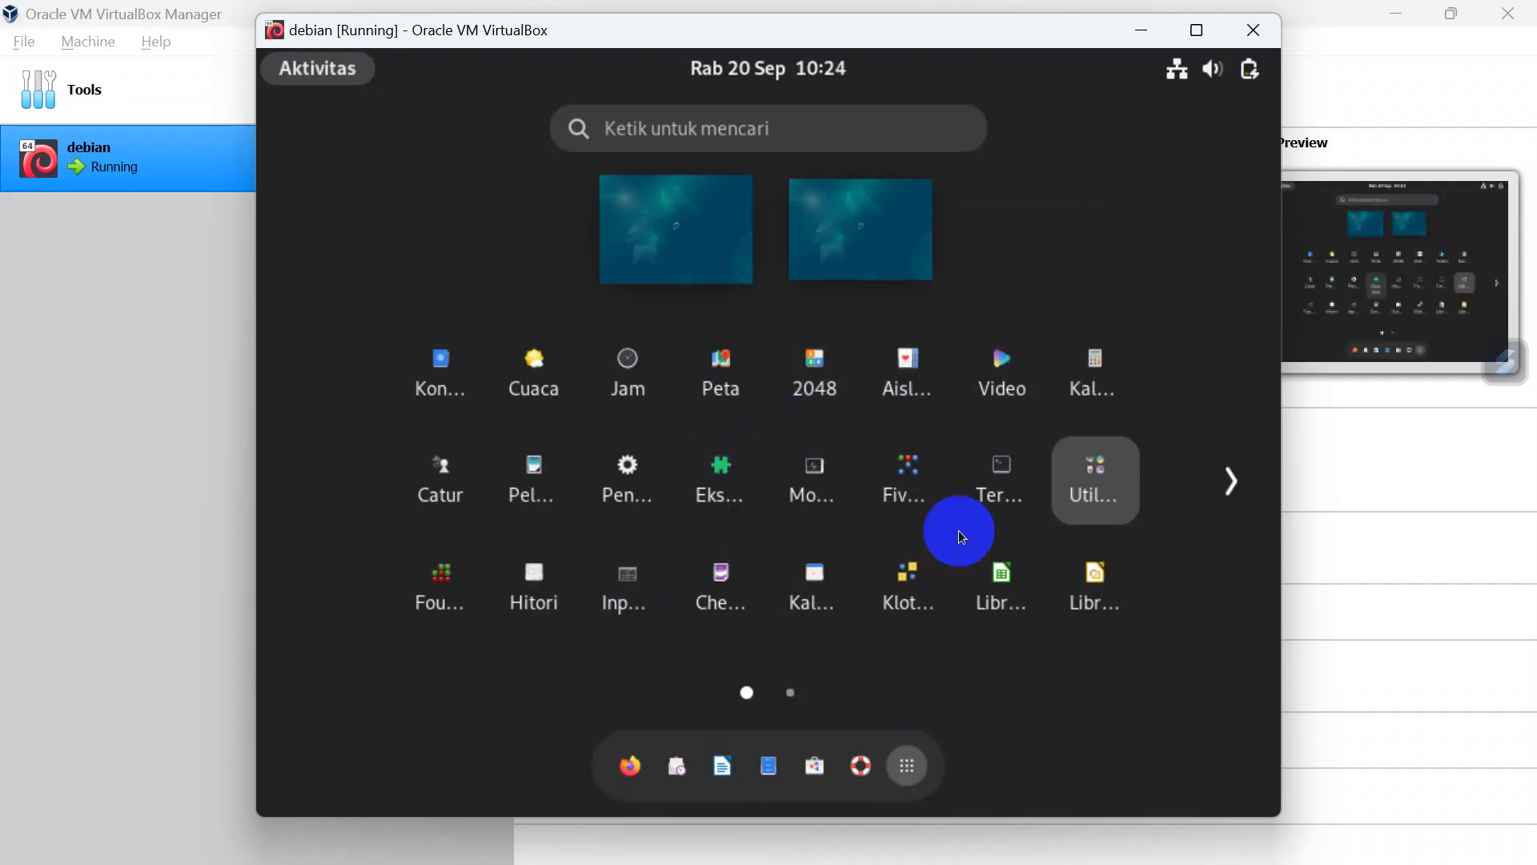
{"action": "left_click", "coordinate": [1209, 512]}
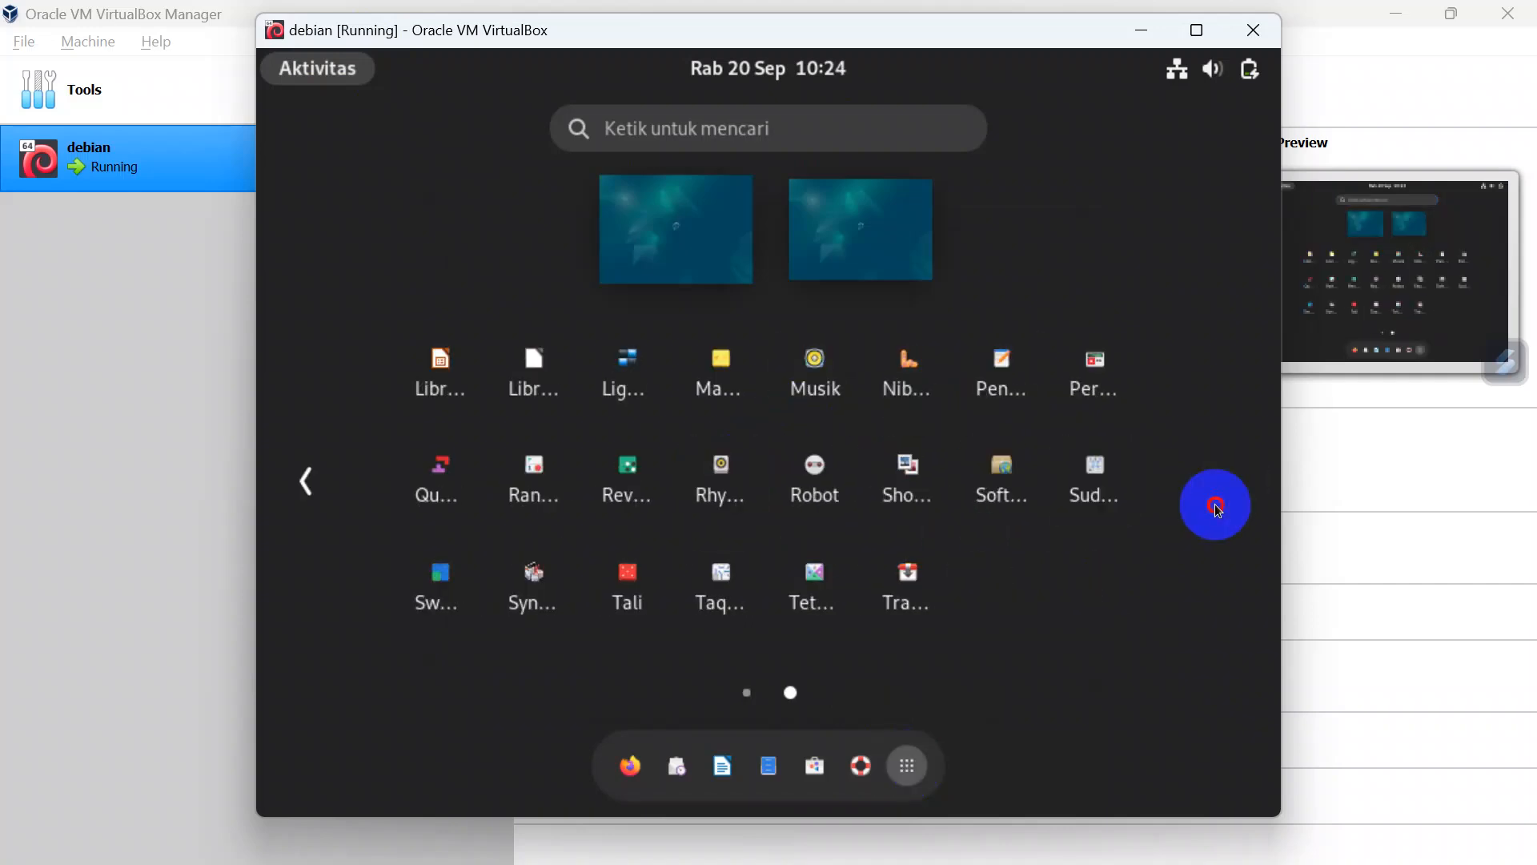
{"action": "left_click", "coordinate": [338, 73]}
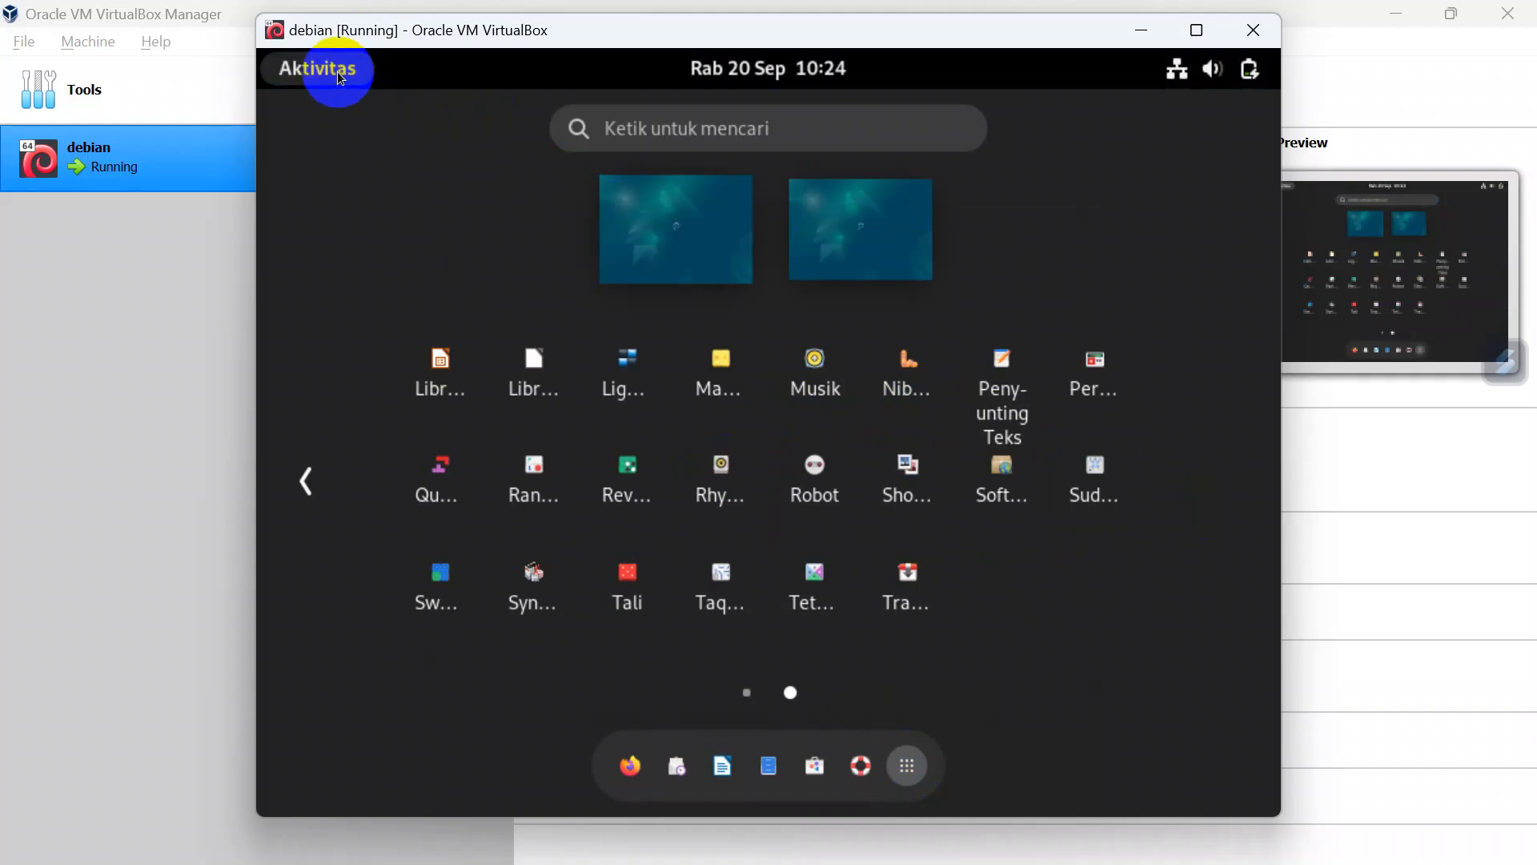